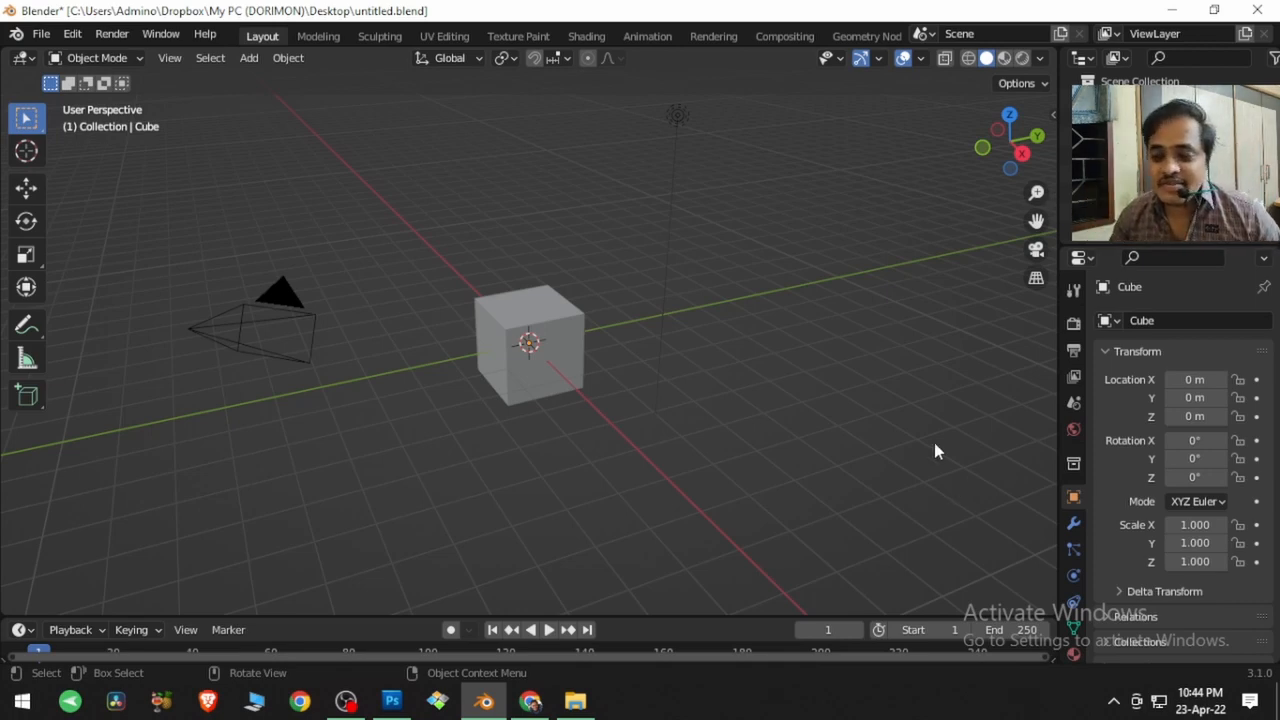
Step: Switch to the UV Editing workspace and select the cube's entire mesh to show its UV layout
left_click(440, 37)
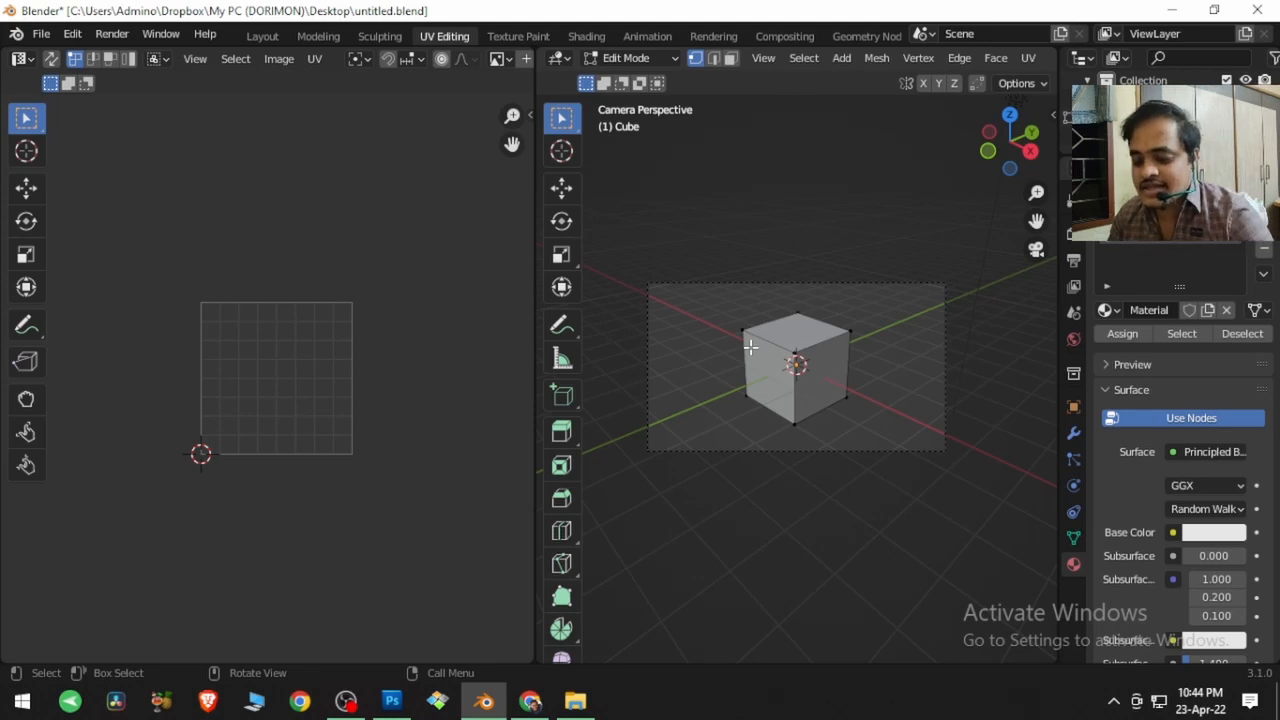
key("a")
scroll(245, 436, "up", 4)
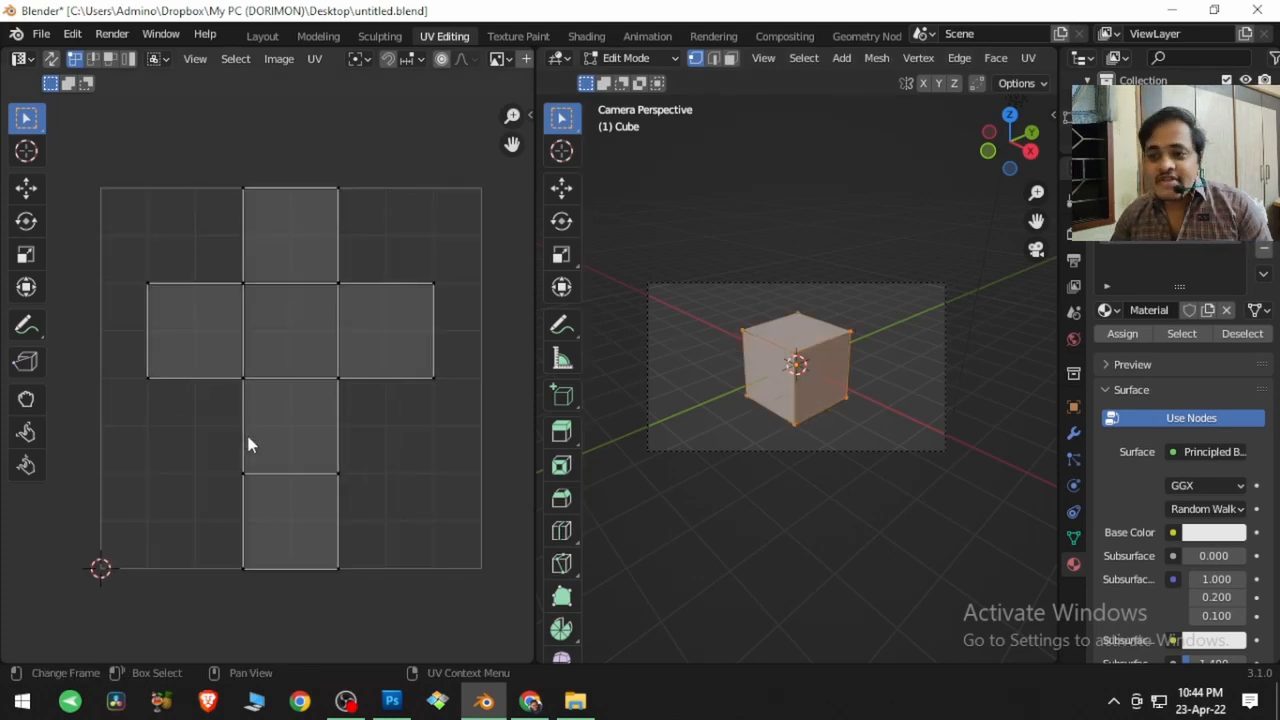
Step: Create a new 1024 × 1024 px image in the UV editor with UV Grid as the generated type
left_click(280, 59)
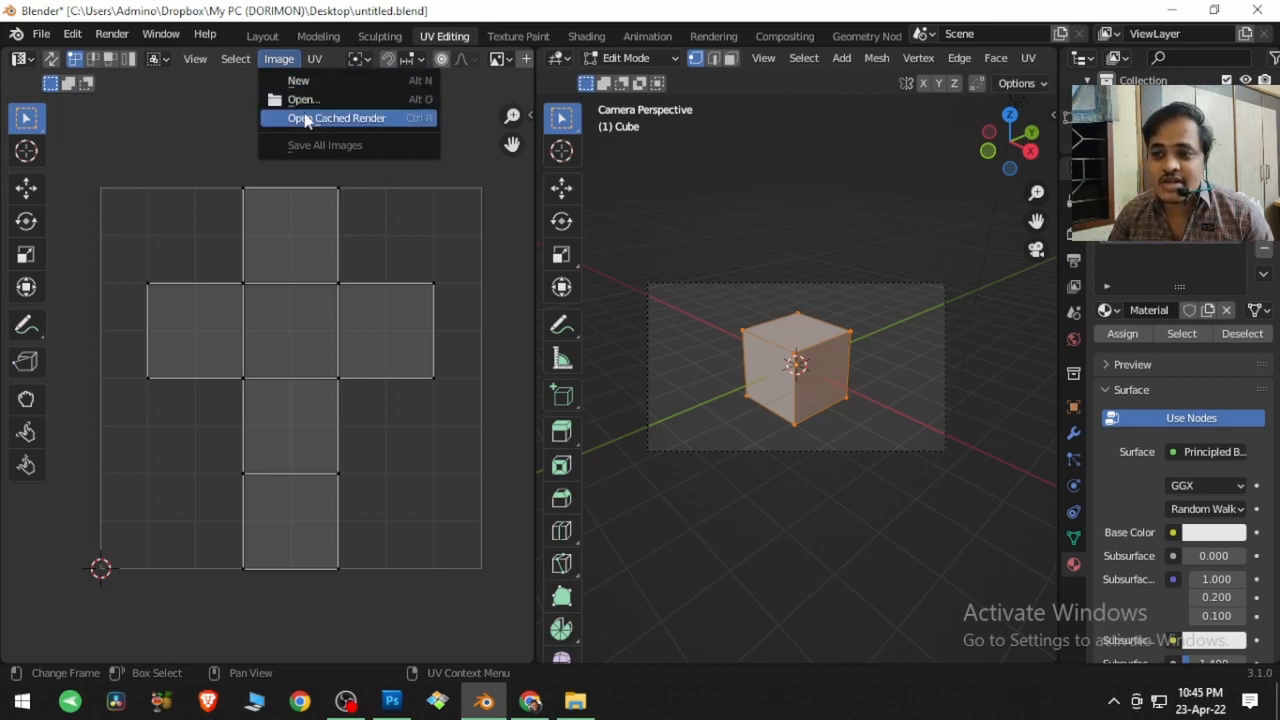
left_click(305, 82)
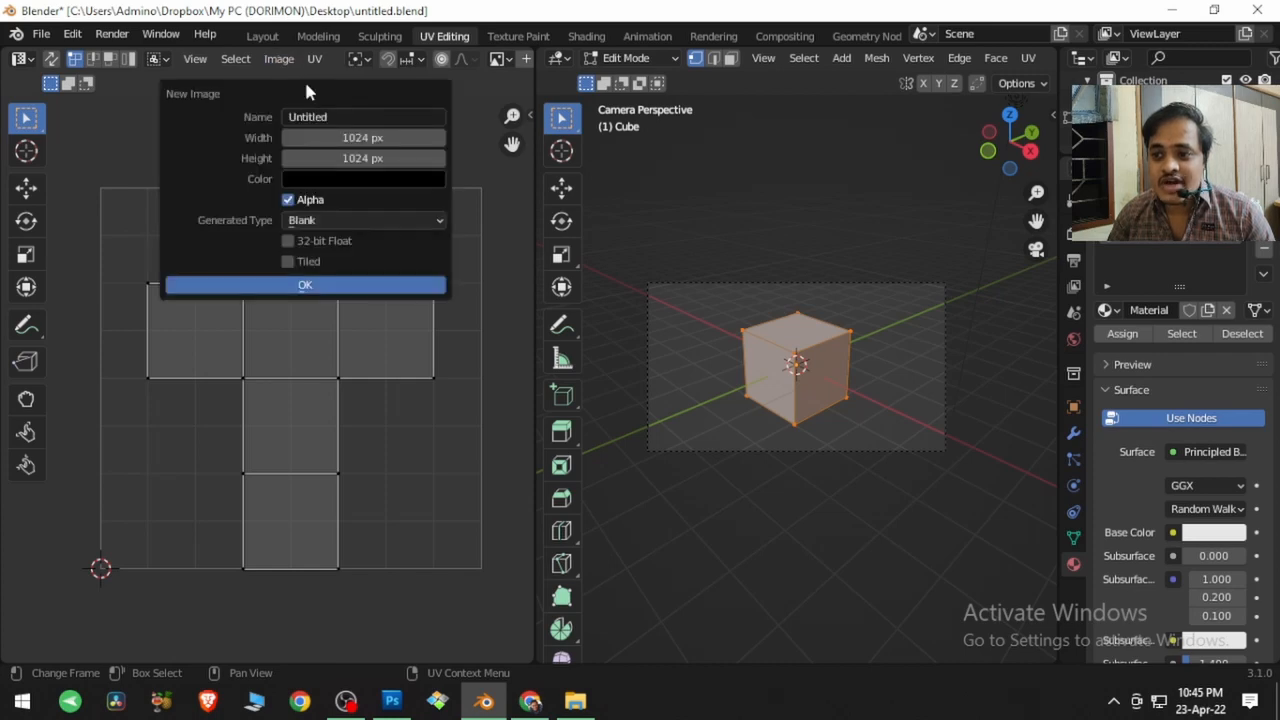
left_click(340, 221)
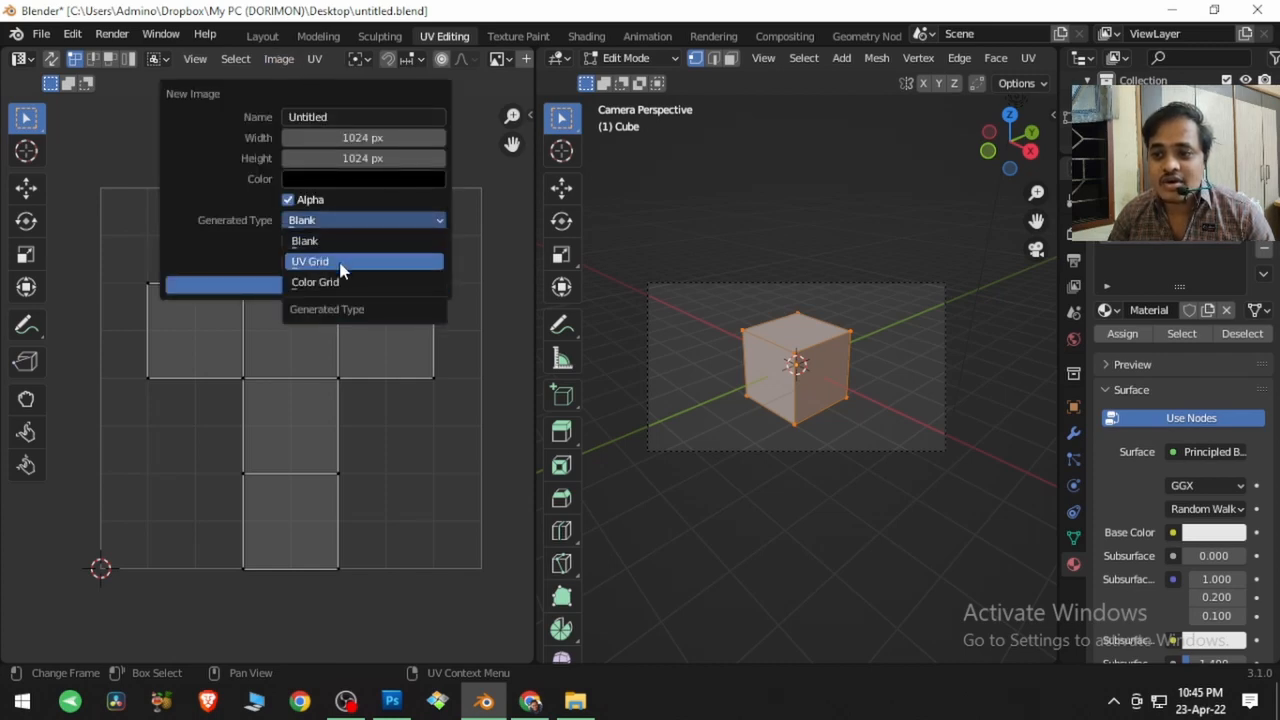
left_click(340, 266)
left_click(340, 290)
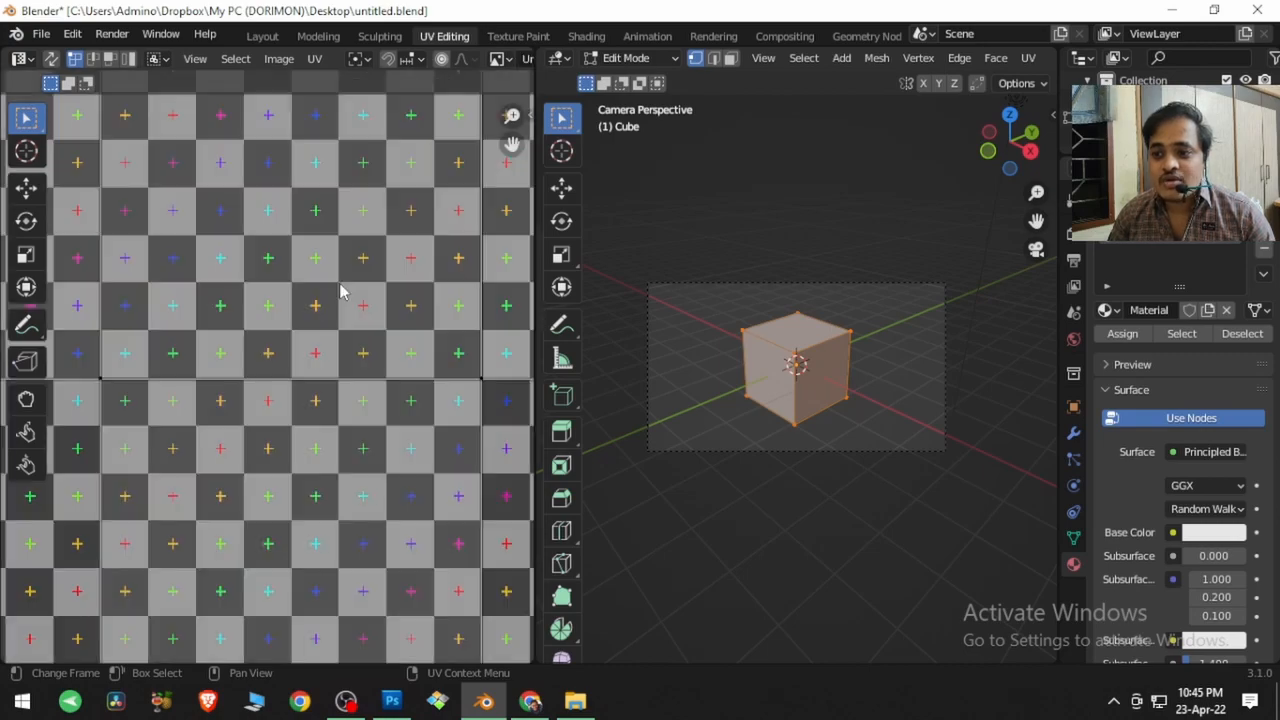
scroll(340, 290, "down", 6)
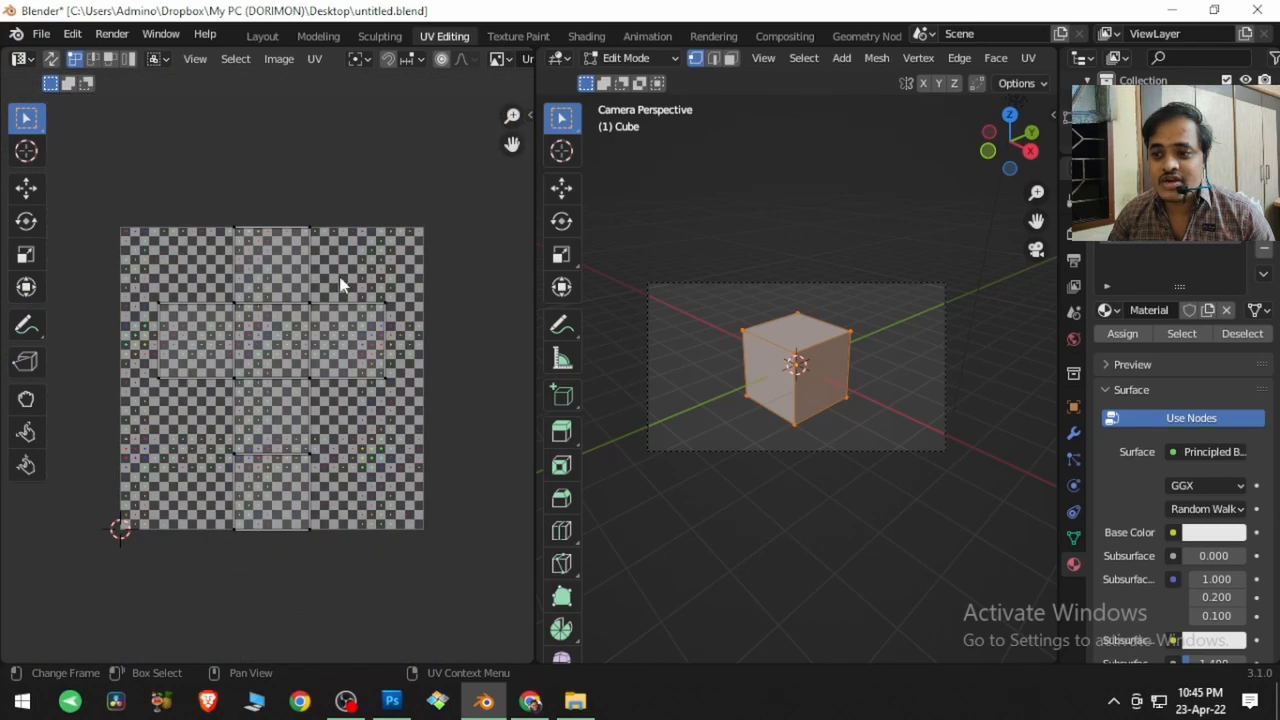
Step: Create another new 1024 × 1024 px image with Color Grid as the generated type
left_click(279, 62)
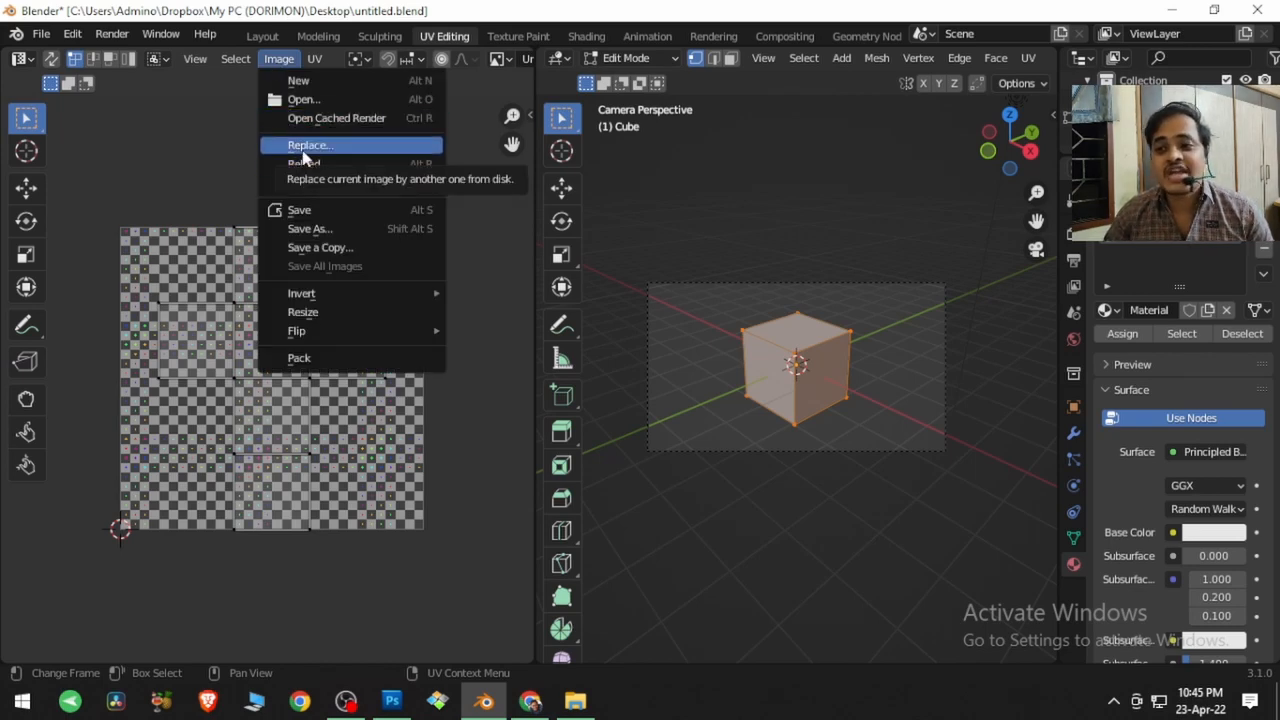
left_click(306, 81)
left_click(363, 219)
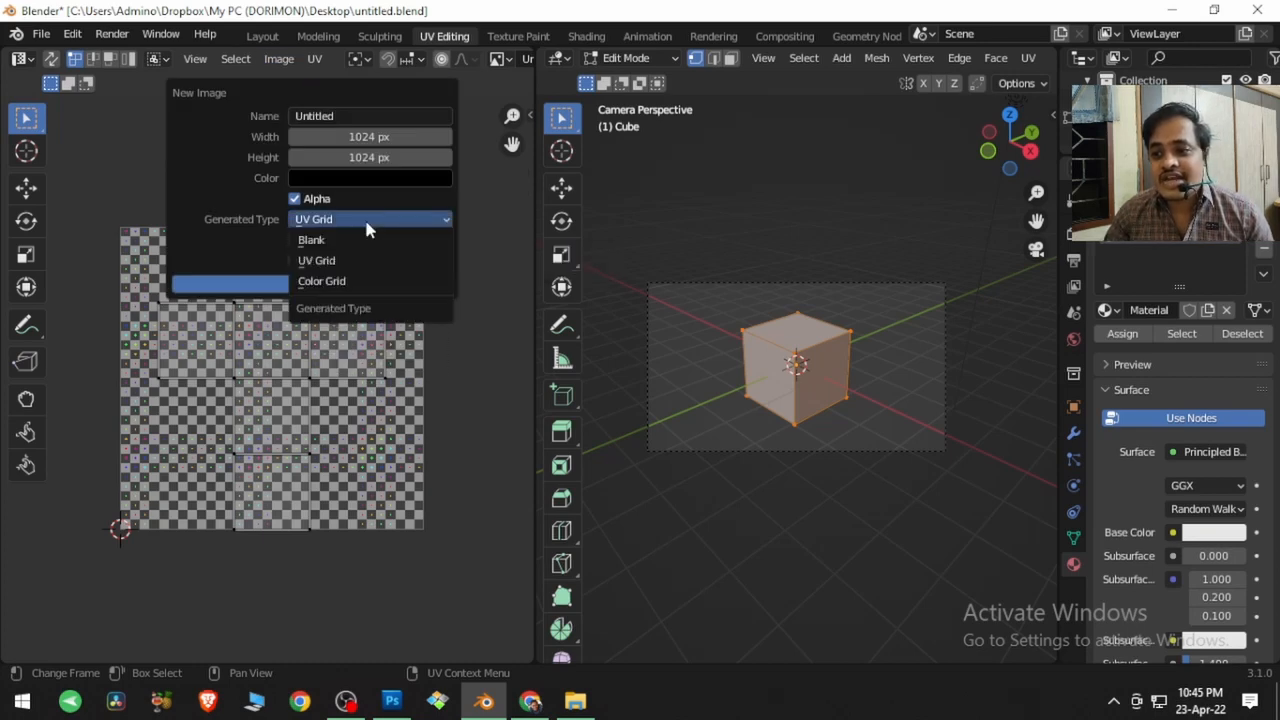
left_click(367, 283)
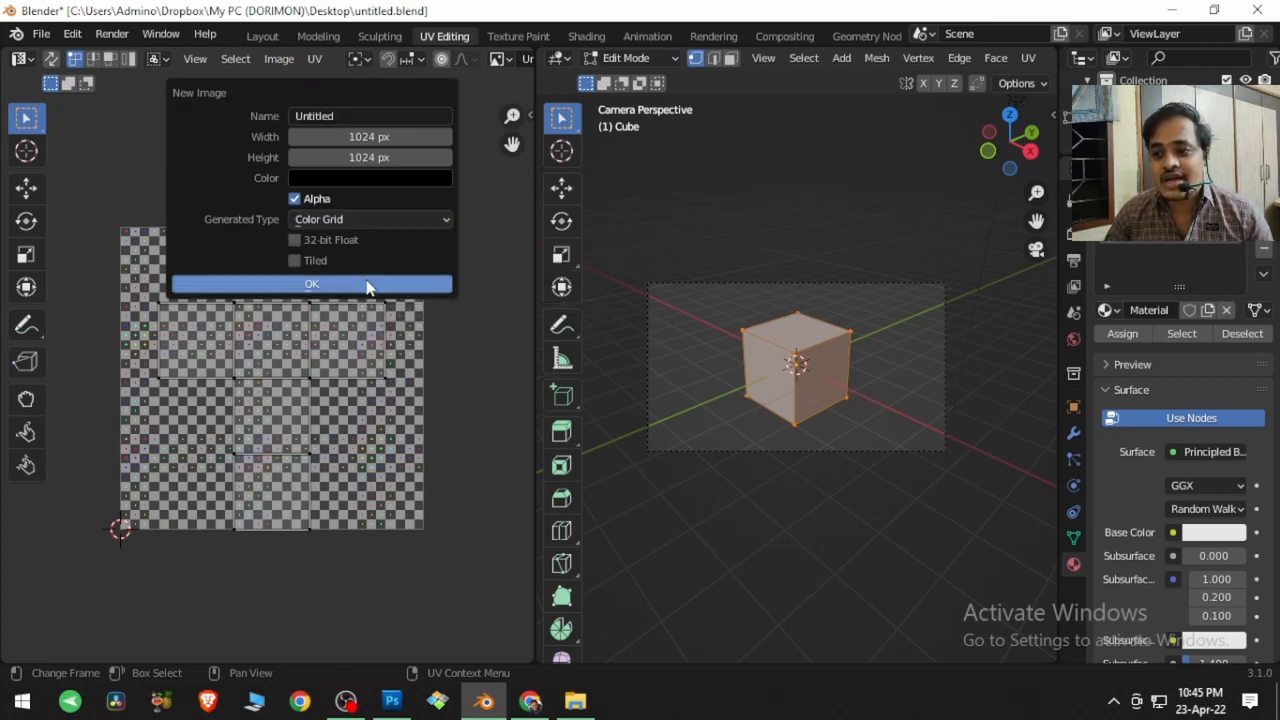
left_click(367, 285)
scroll(359, 291, "up", 3)
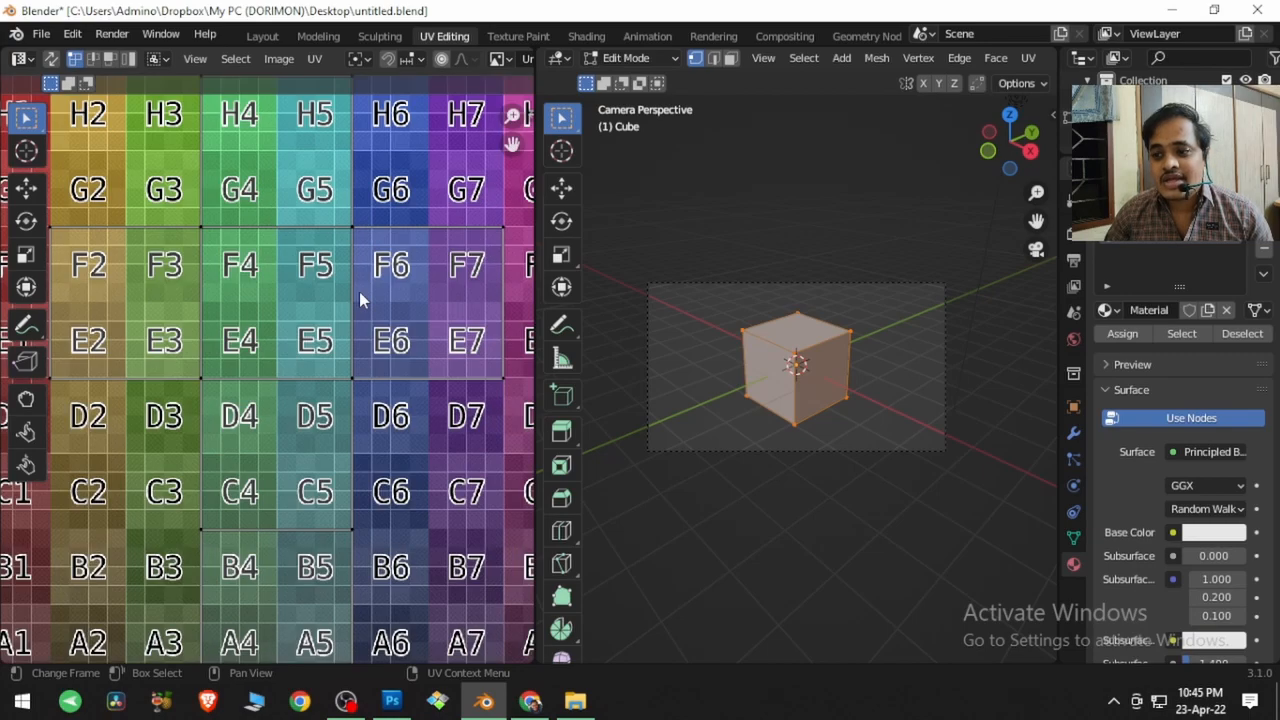
scroll(359, 291, "down", 3)
left_click(279, 58)
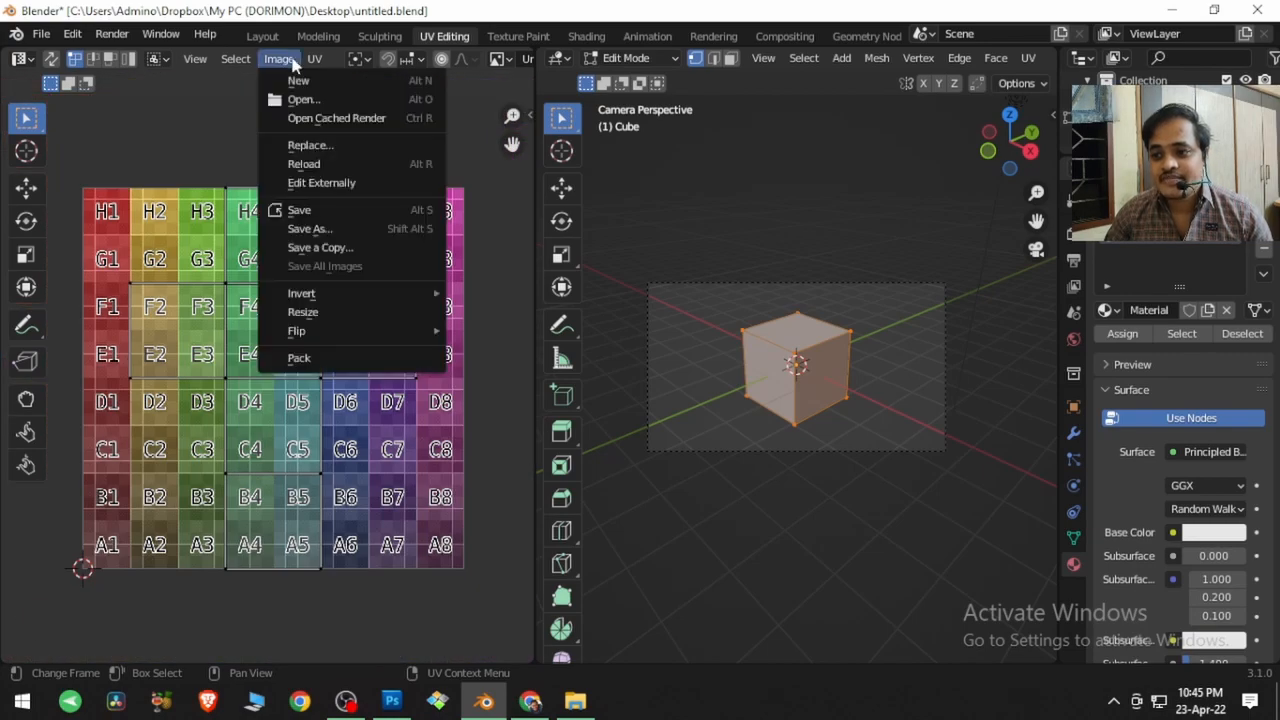
left_click(298, 81)
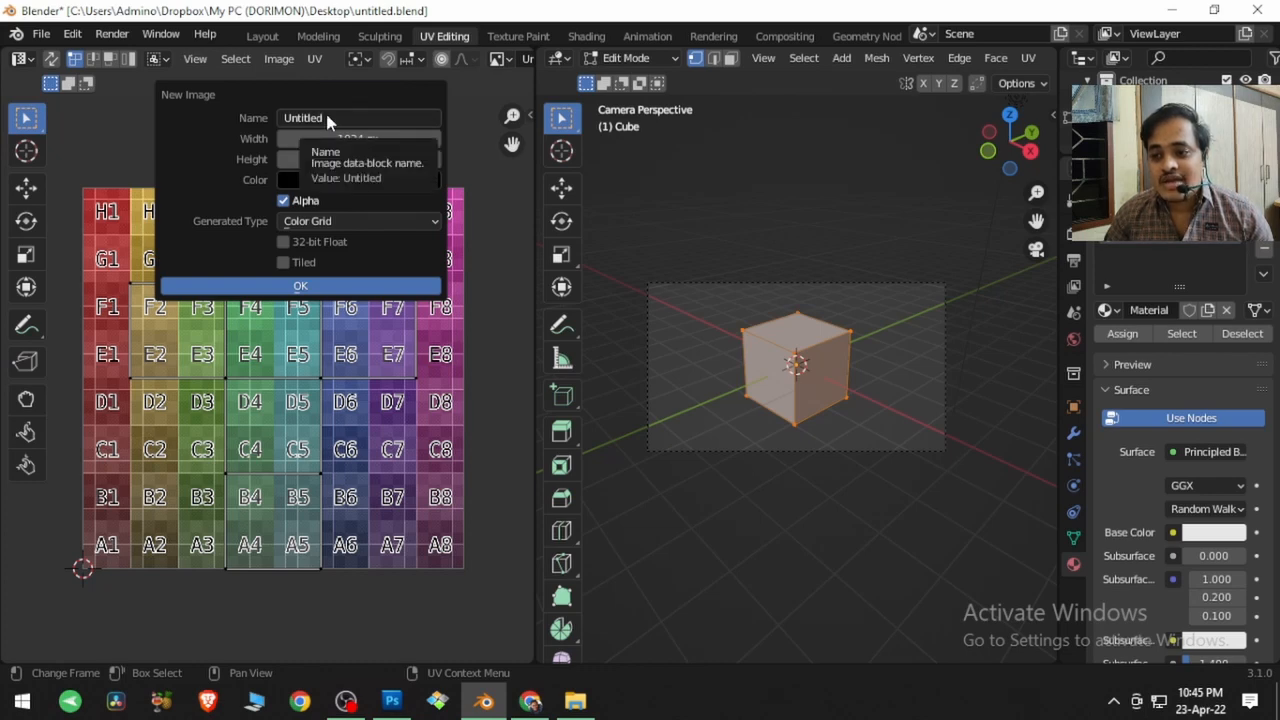
left_click(355, 222)
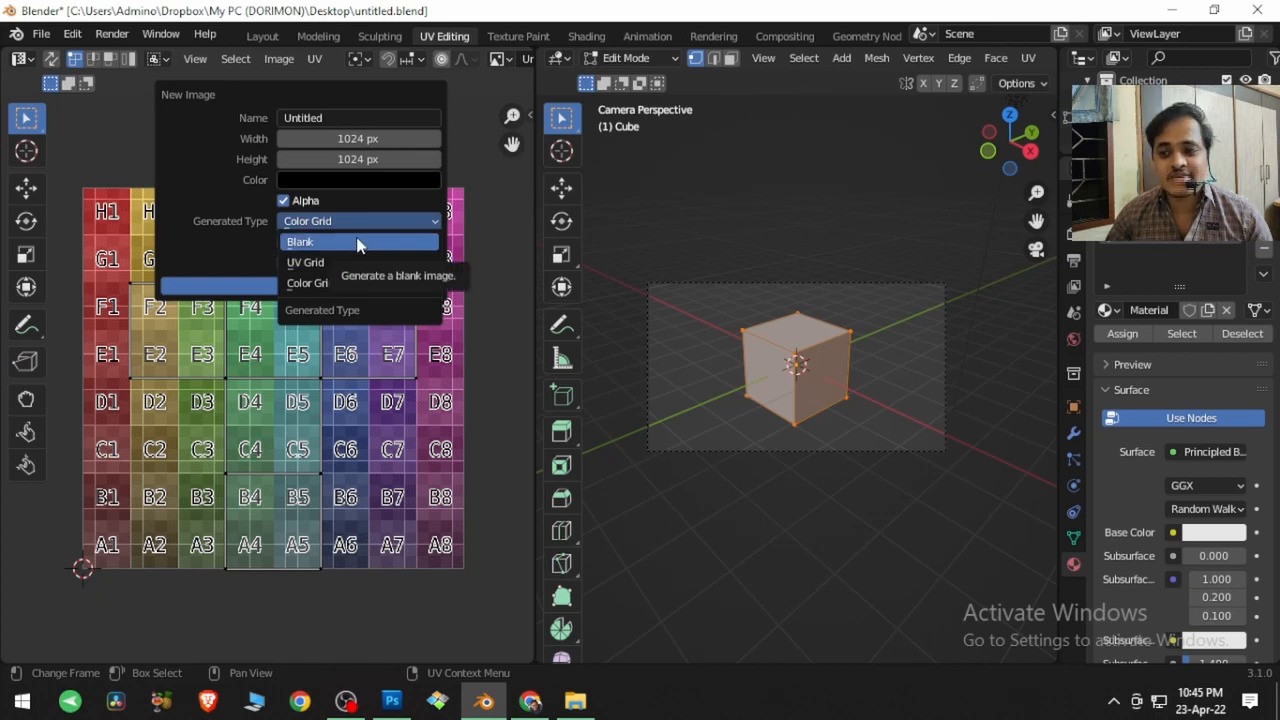
Step: Open the image Capture.PNG from the Desktop folder behind the cube's UV layout
left_click(279, 58)
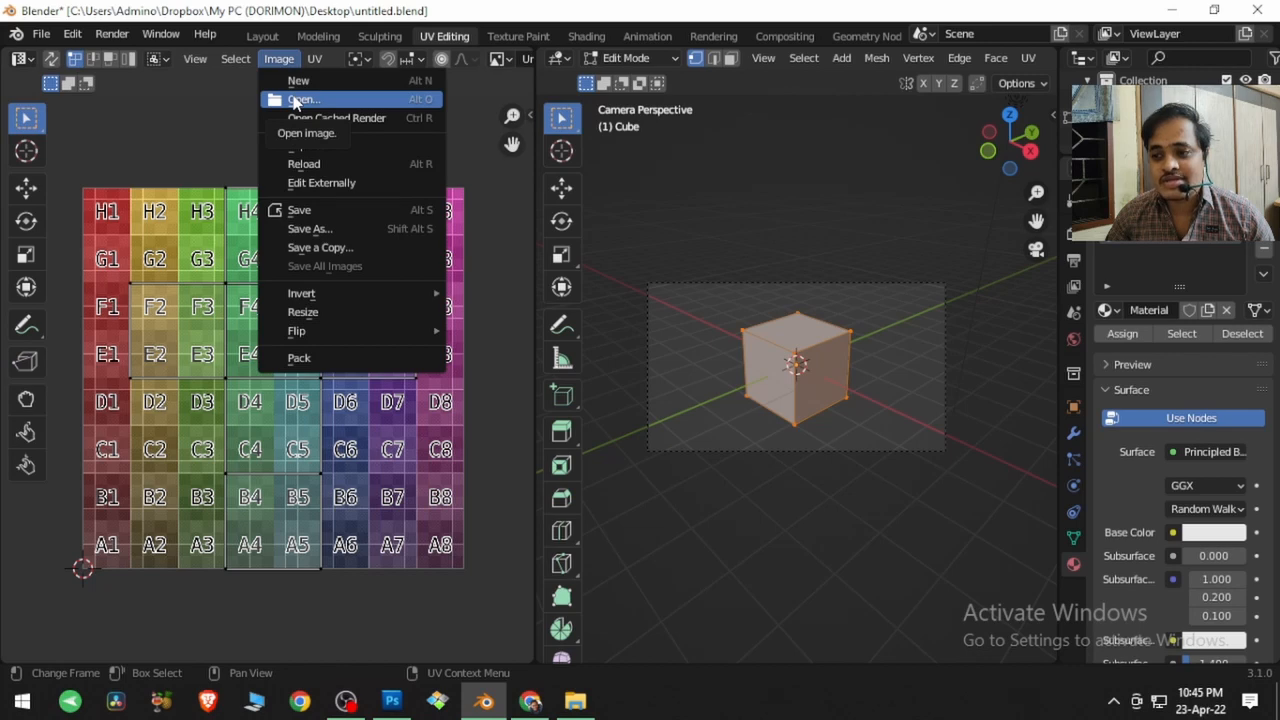
left_click(295, 100)
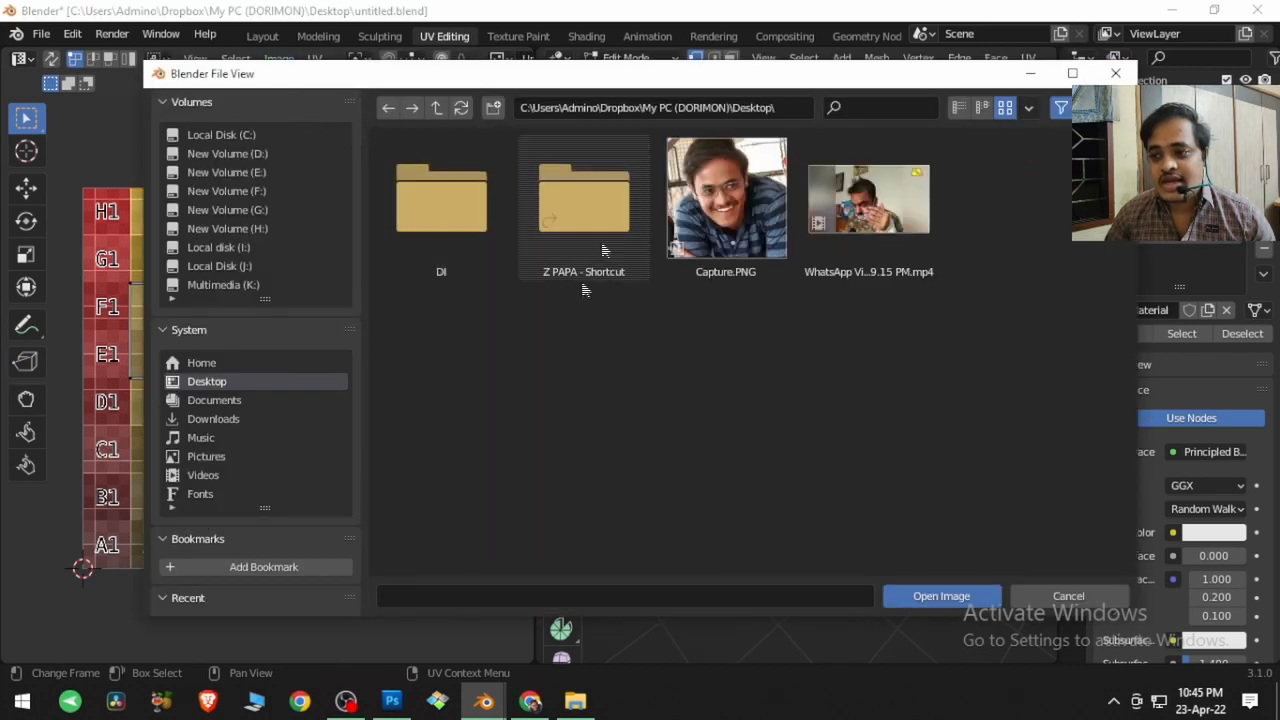
left_click(678, 256)
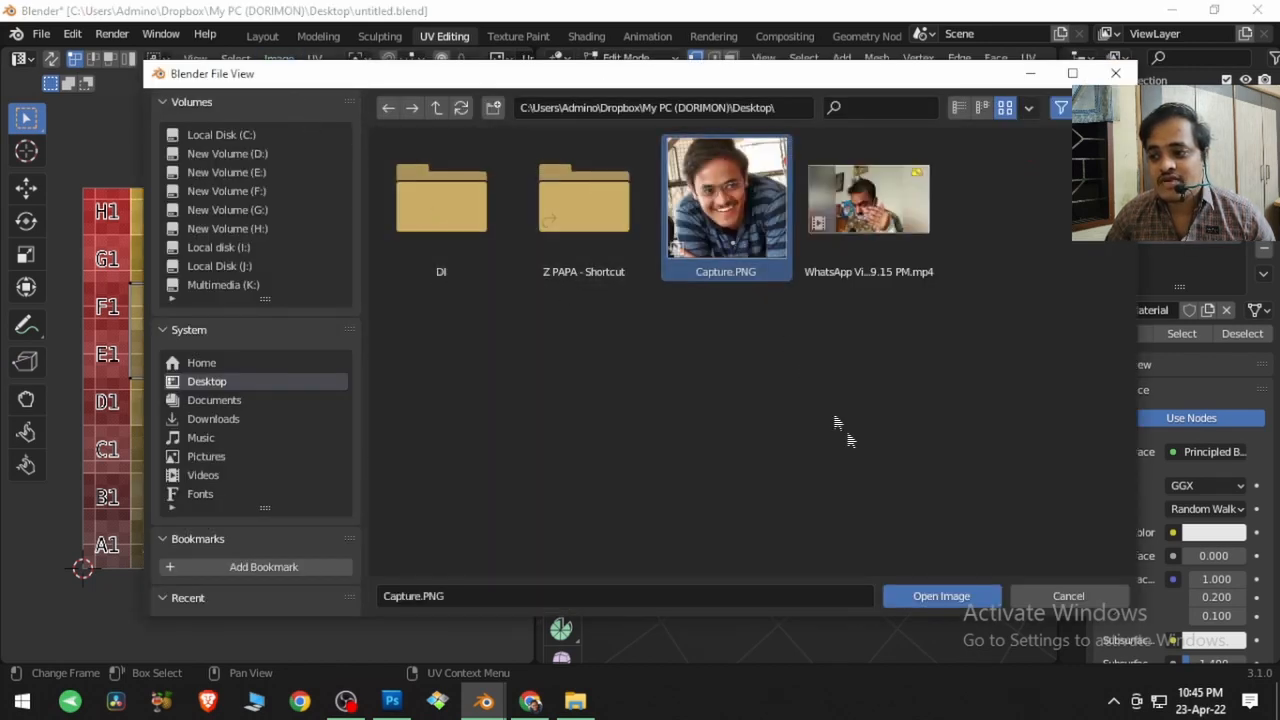
left_click(940, 597)
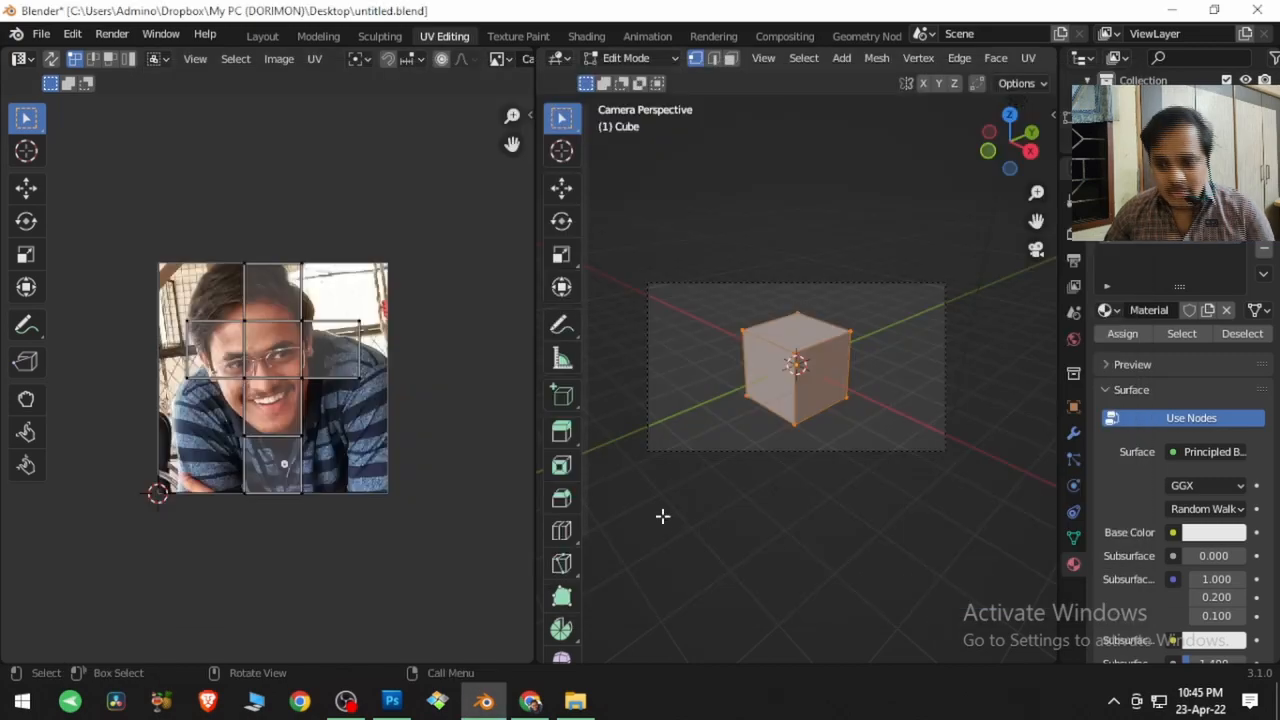
scroll(317, 432, "up", 3)
scroll(323, 436, "down", 1)
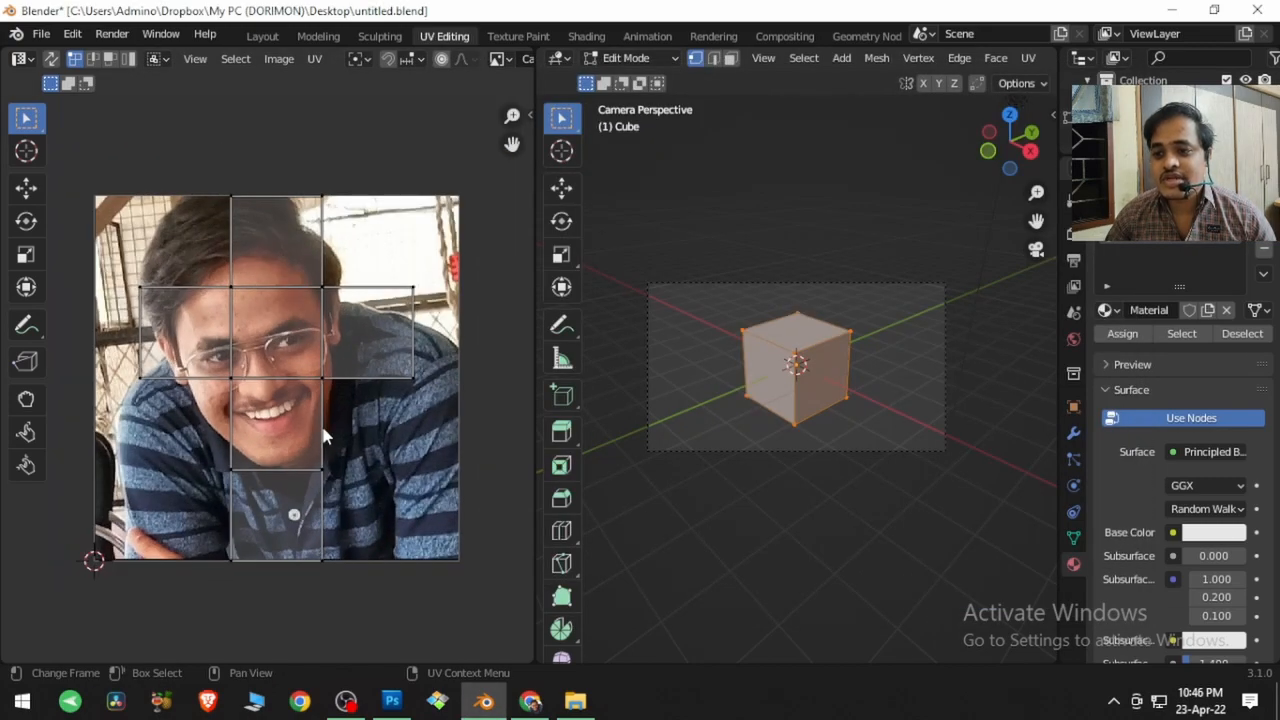
Step: Show the Render Result in the UV editor instead of Capture.PNG
left_click(286, 59)
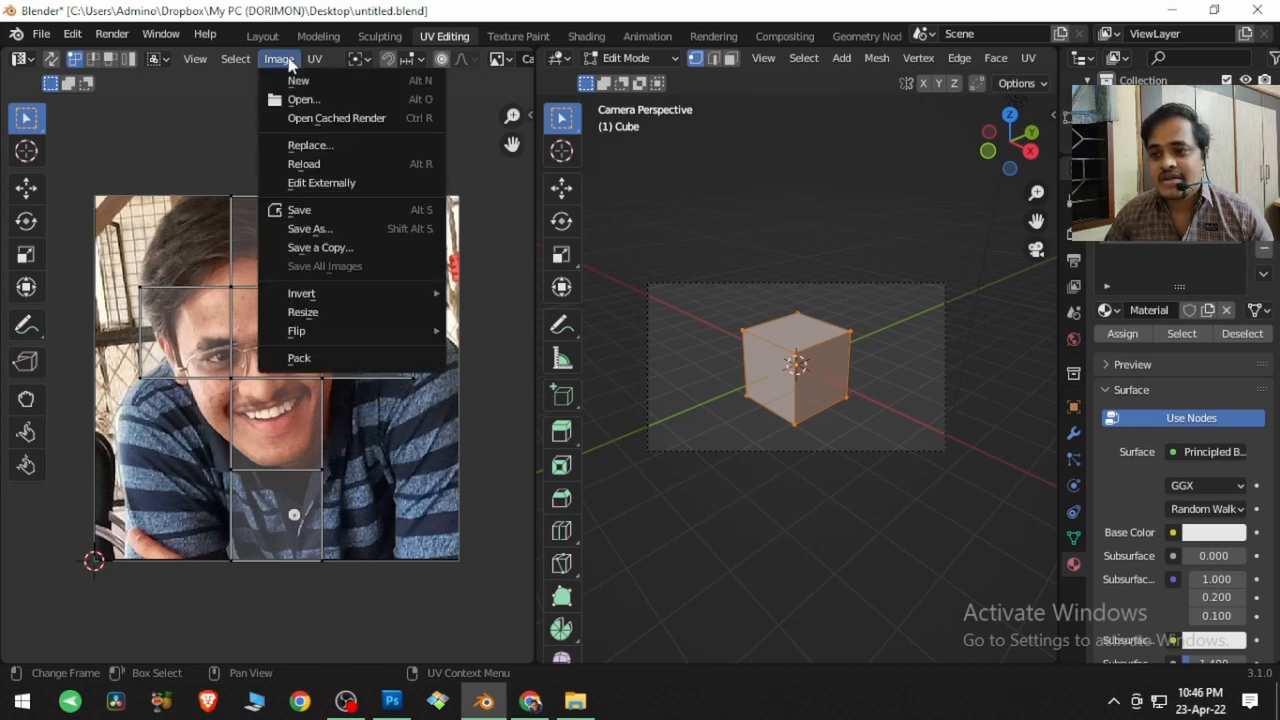
left_click(316, 148)
scroll(420, 62, "down", 3)
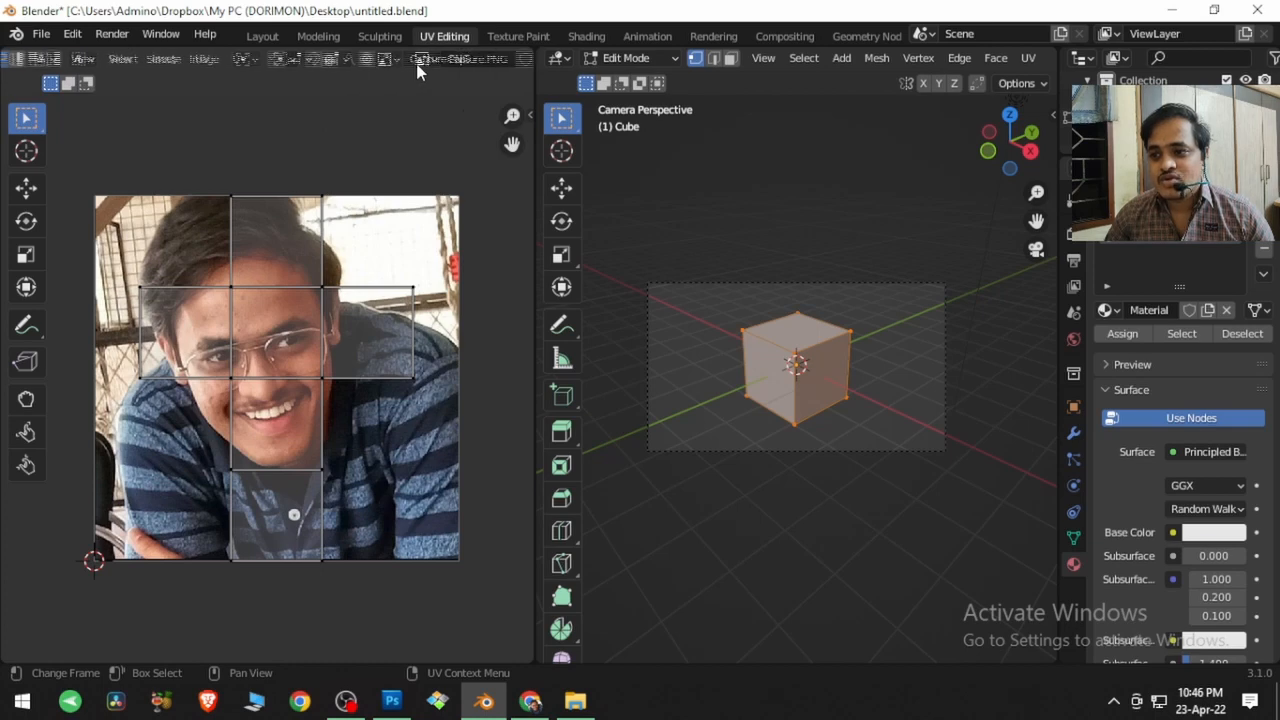
left_click(384, 58)
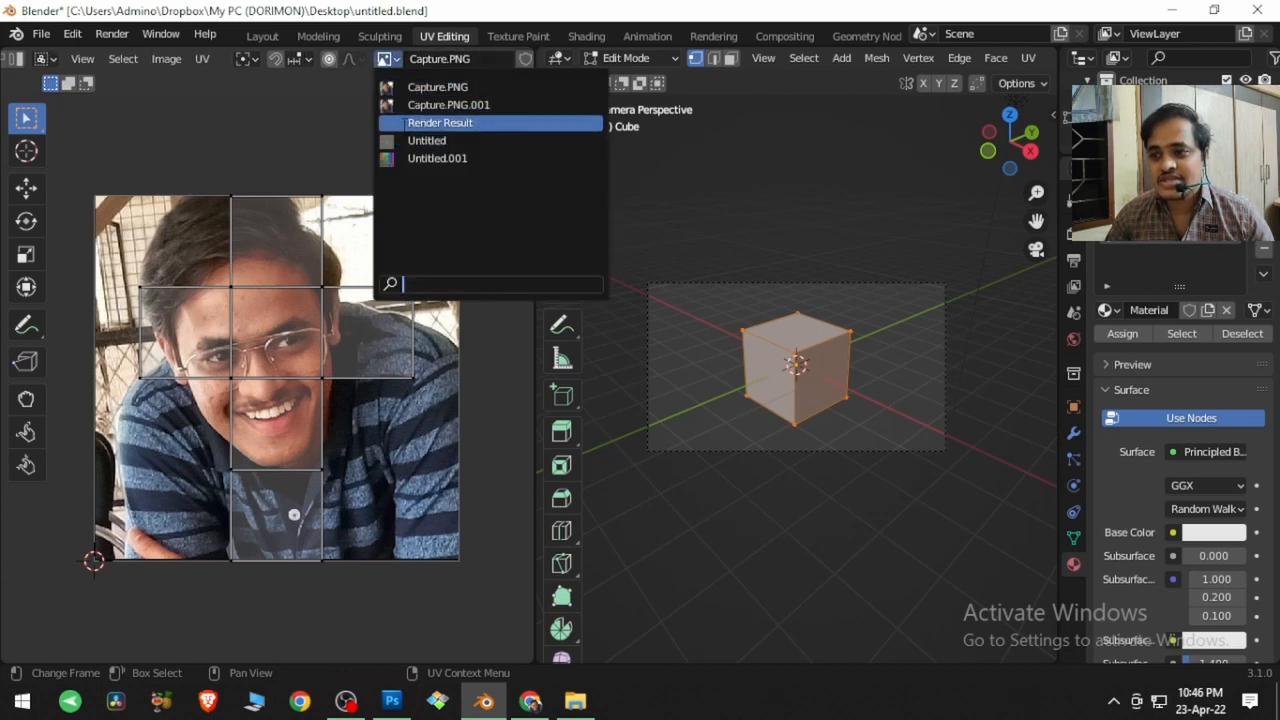
left_click(403, 123)
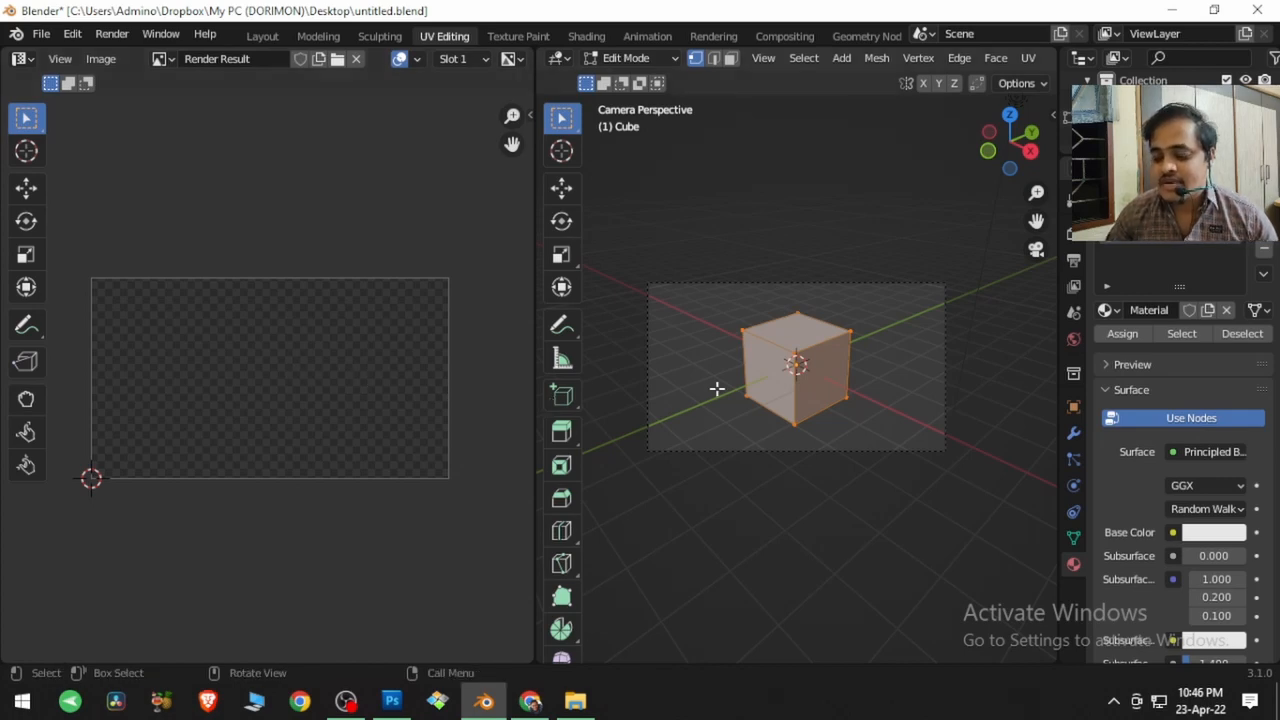
Step: Render a still image of the cube from the camera and close the render window
key("KP_0")
key("KP_0")
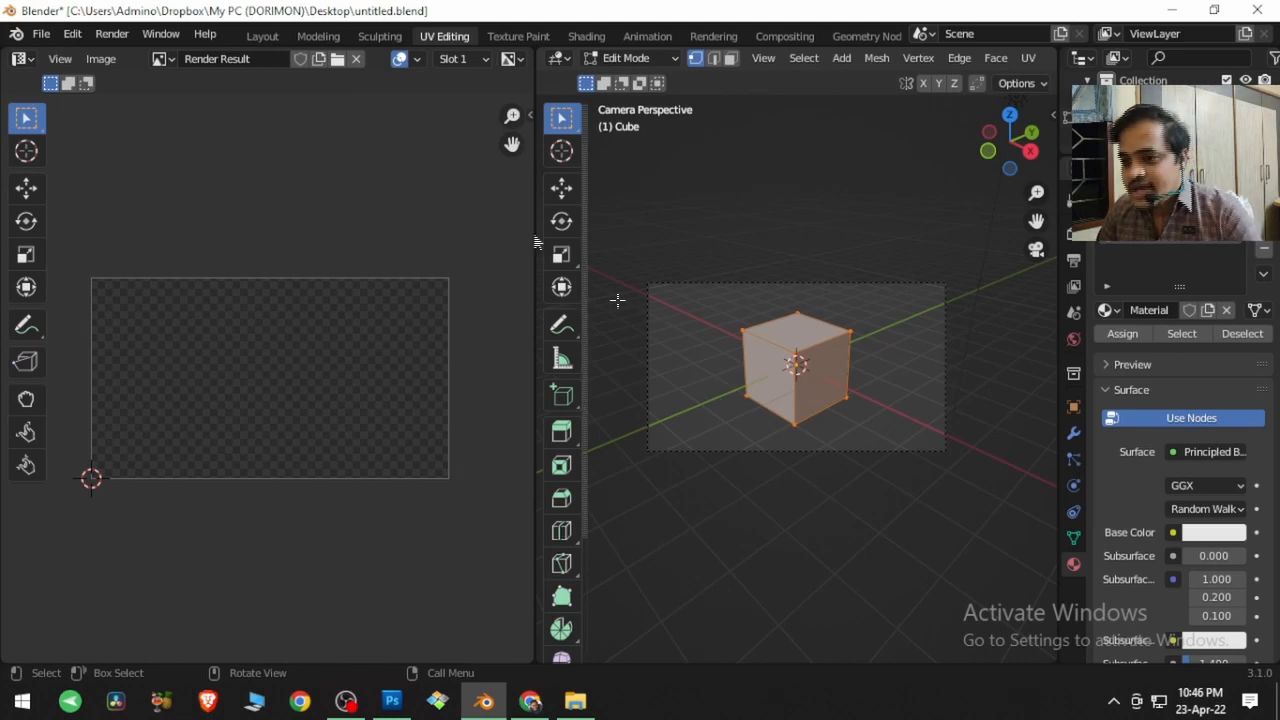
left_click(114, 36)
left_click(130, 55)
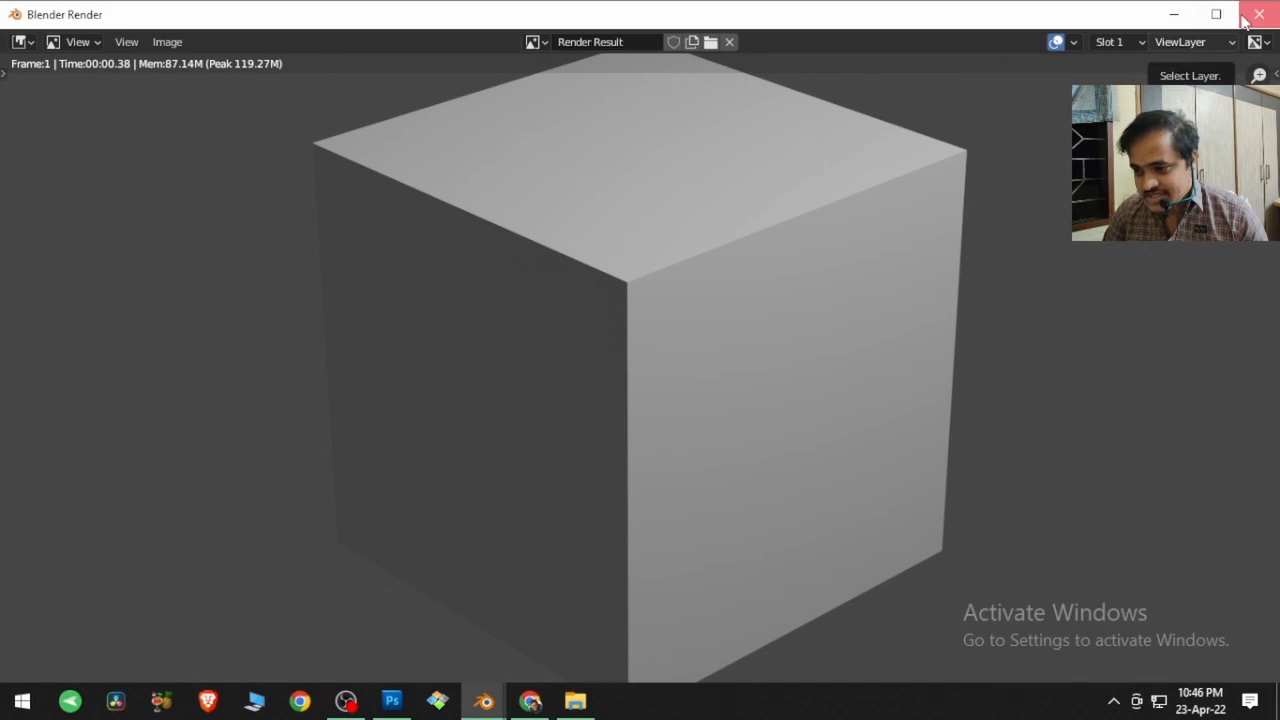
left_click(1261, 14)
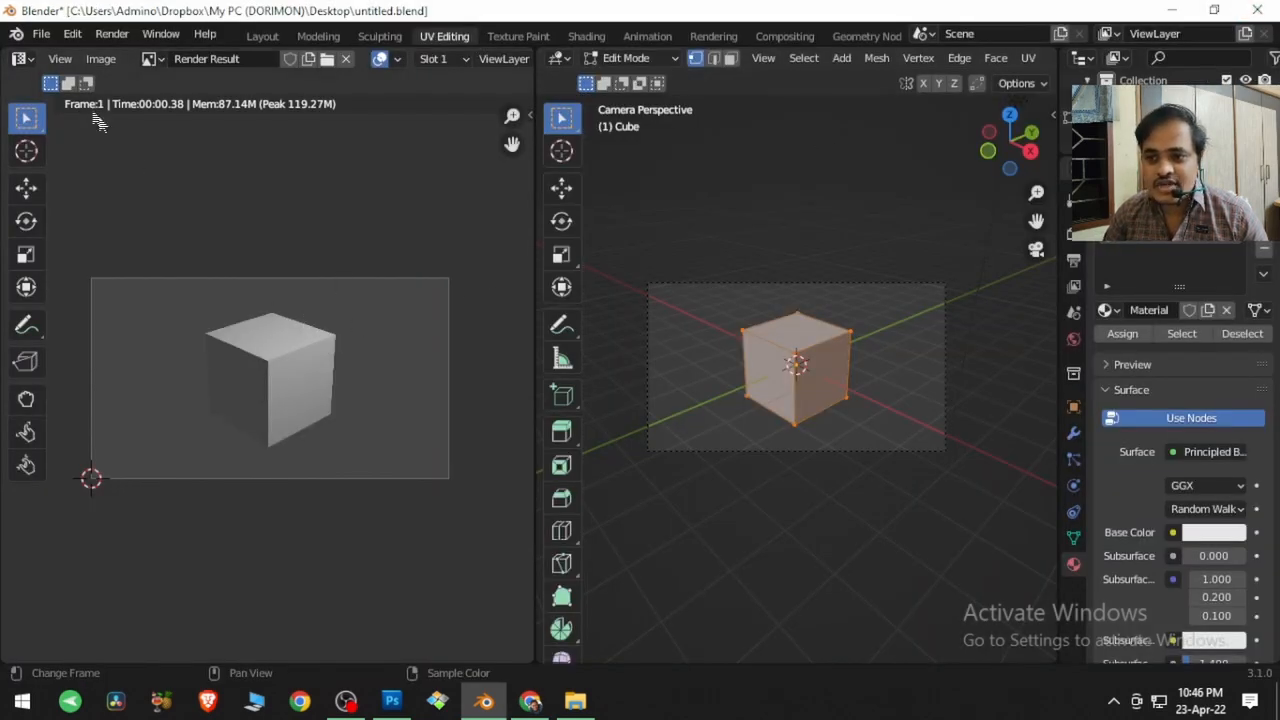
Step: Unlink the Render Result from the UV editor so only the UV layout is shown
left_click(101, 59)
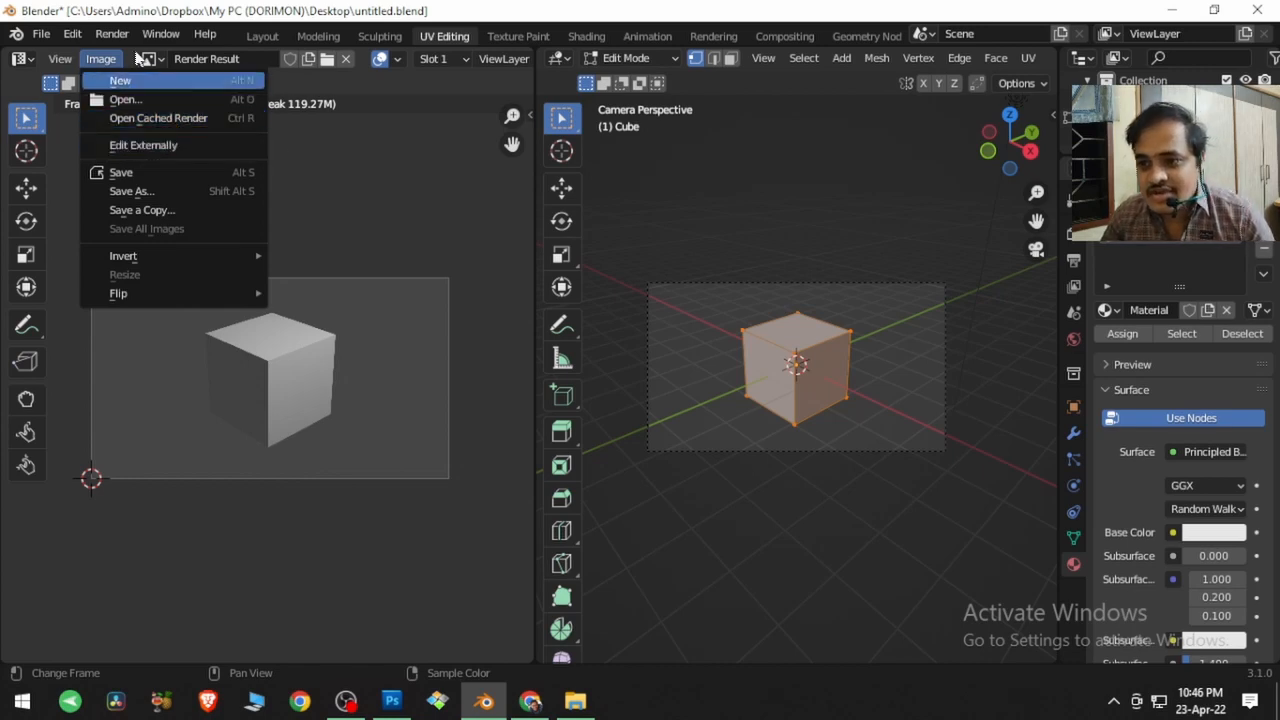
left_click(345, 59)
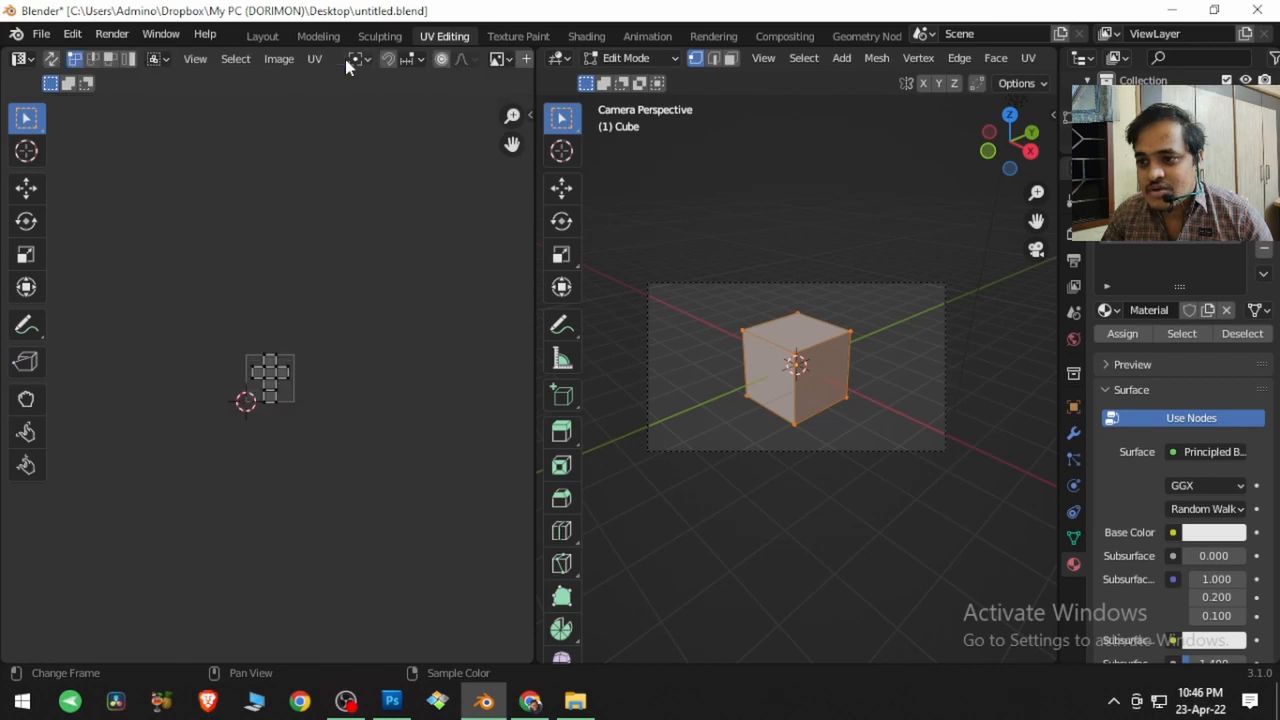
left_click(277, 60)
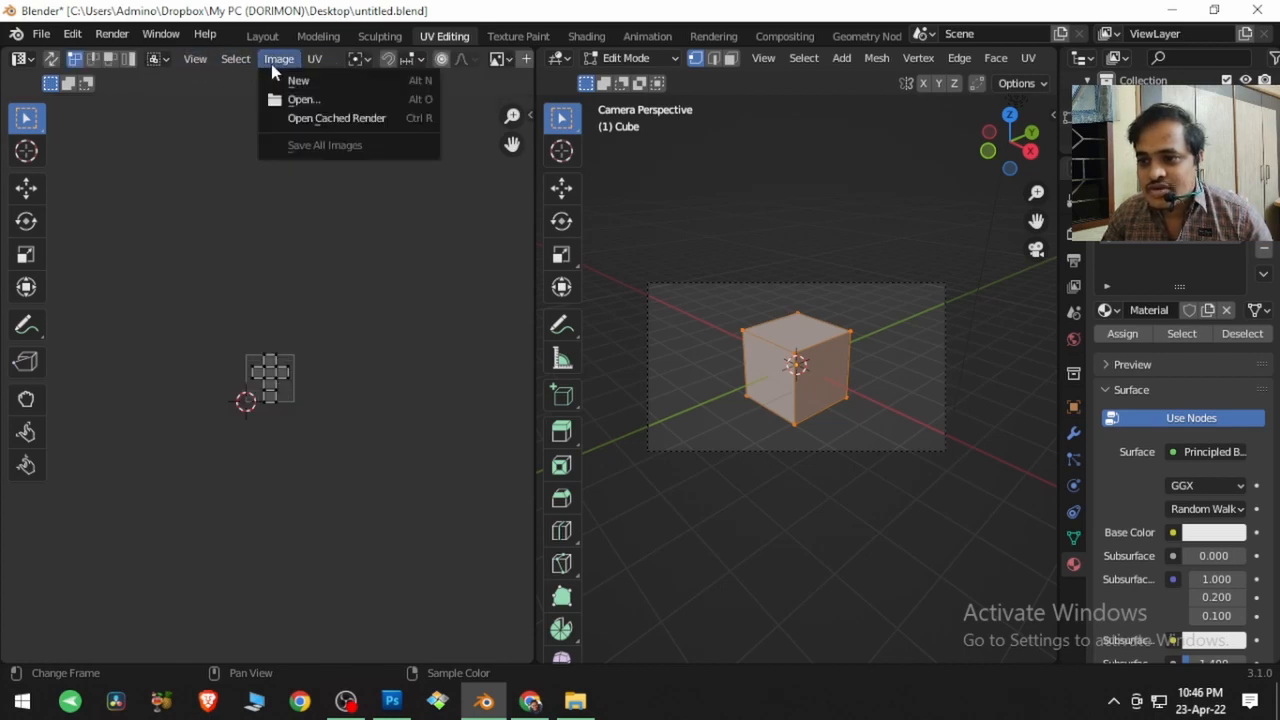
left_click(271, 66)
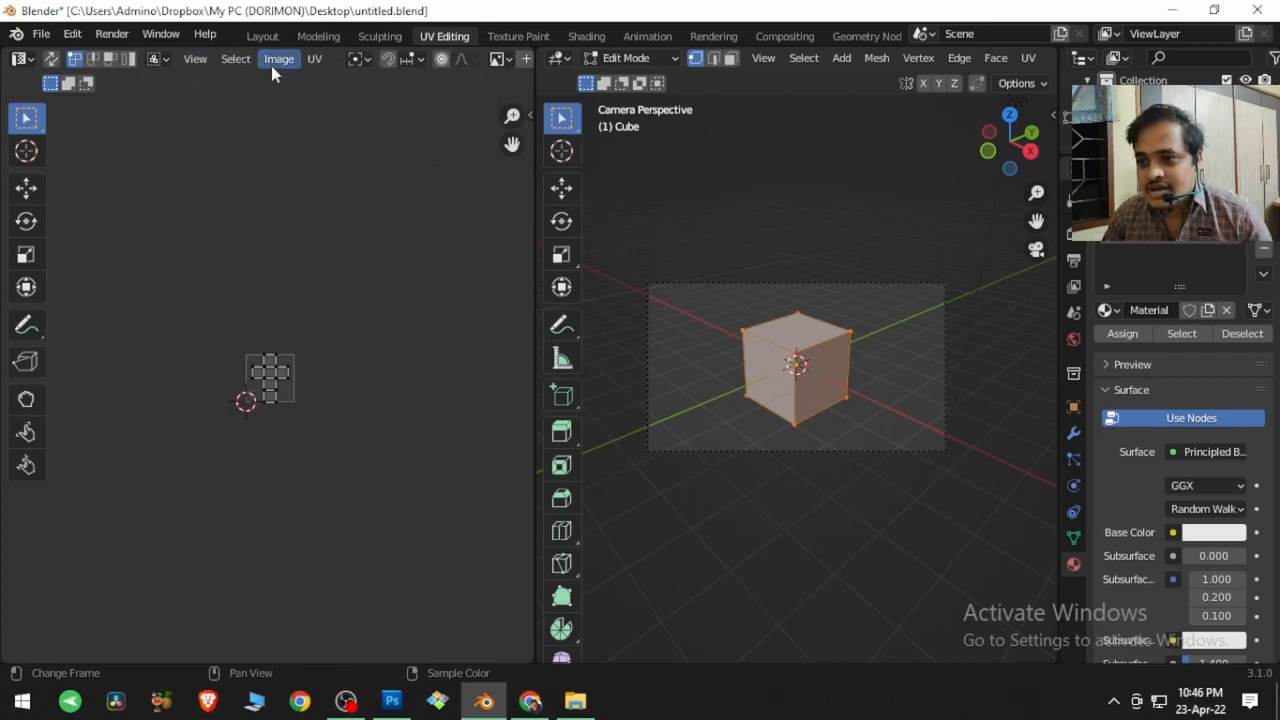
Step: Assign the existing Untitled UV grid image to the UV editor
left_click(498, 59)
left_click(387, 135)
scroll(428, 66, "down", 6)
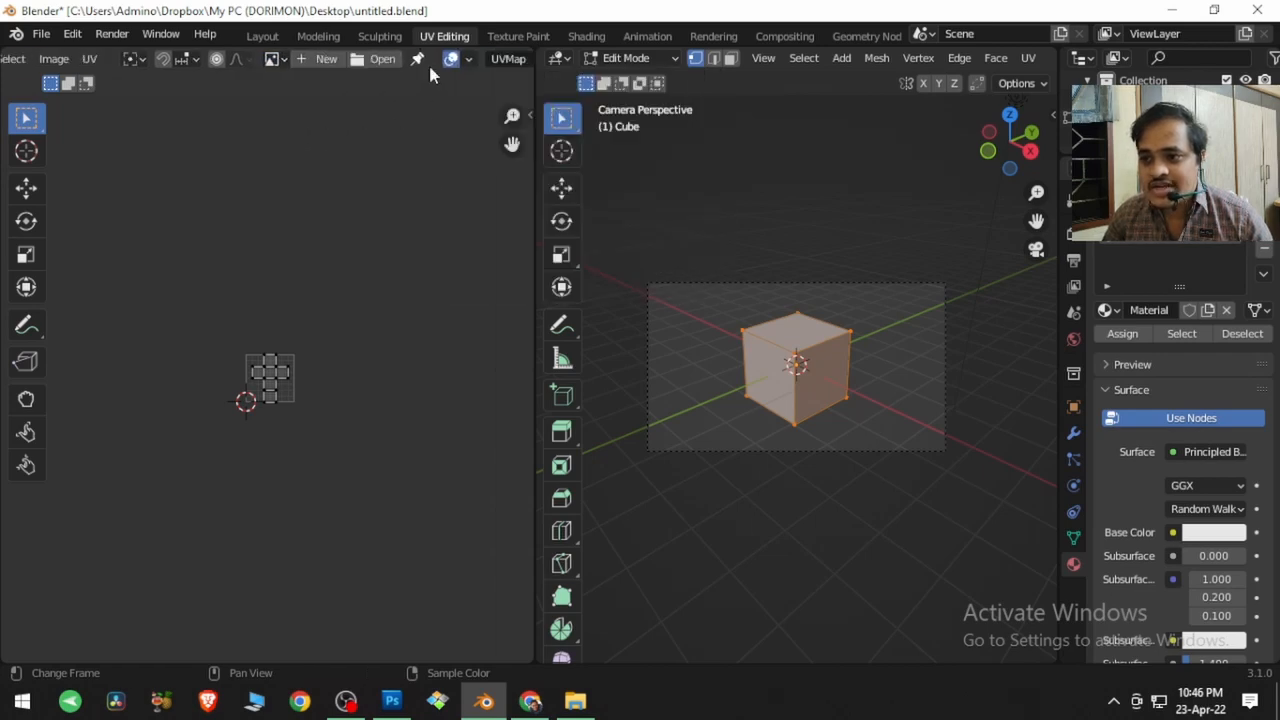
left_click(276, 59)
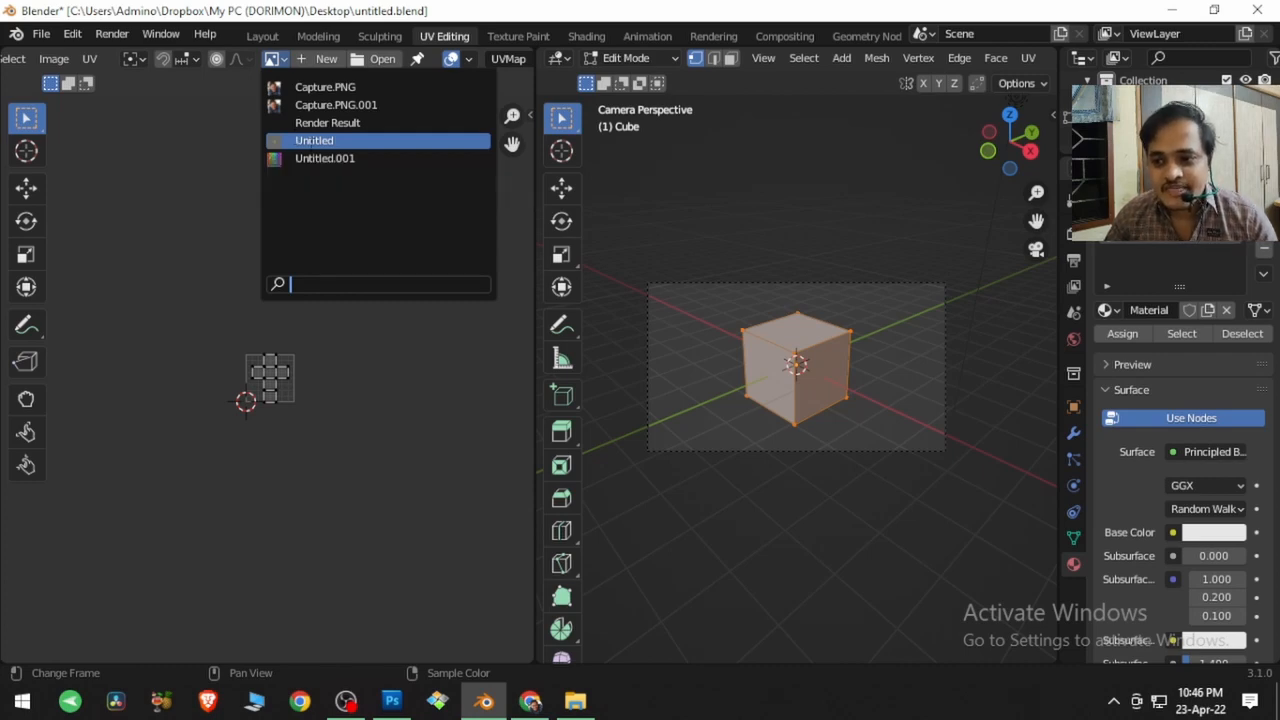
left_click(314, 140)
Step: Switch the UV editor's linked image to the existing Capture.PNG
left_click(284, 60)
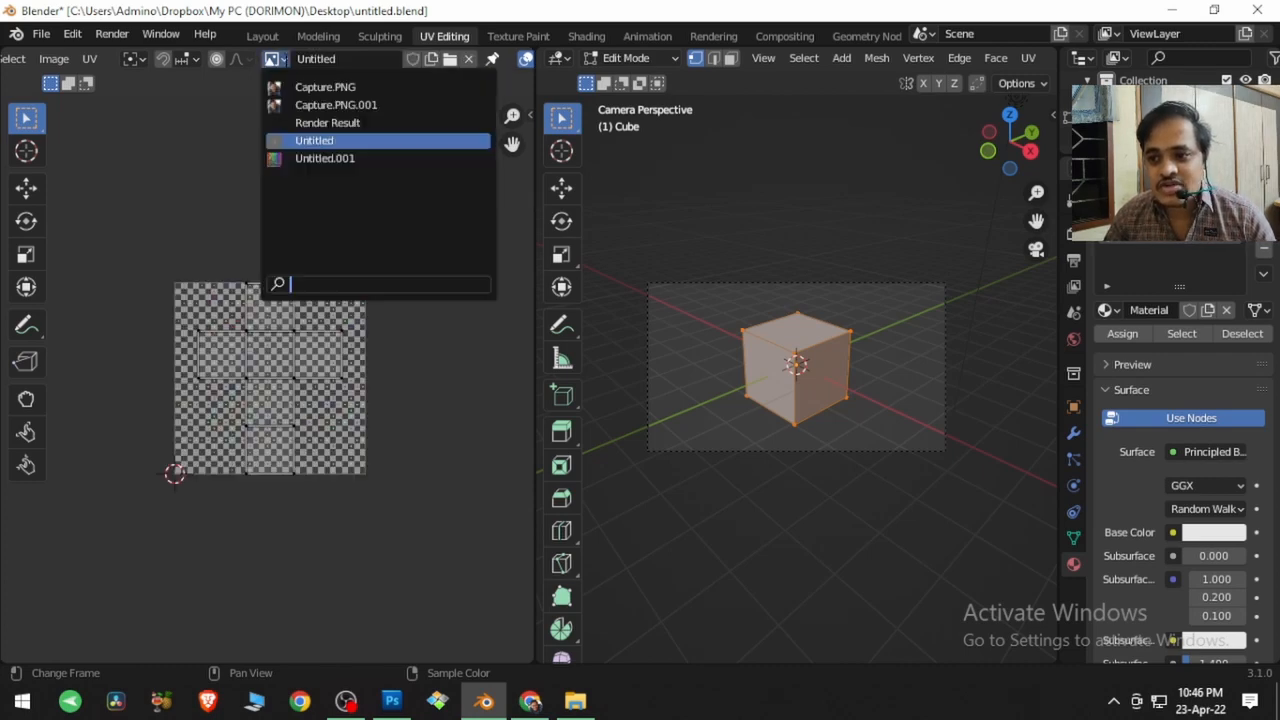
left_click(292, 88)
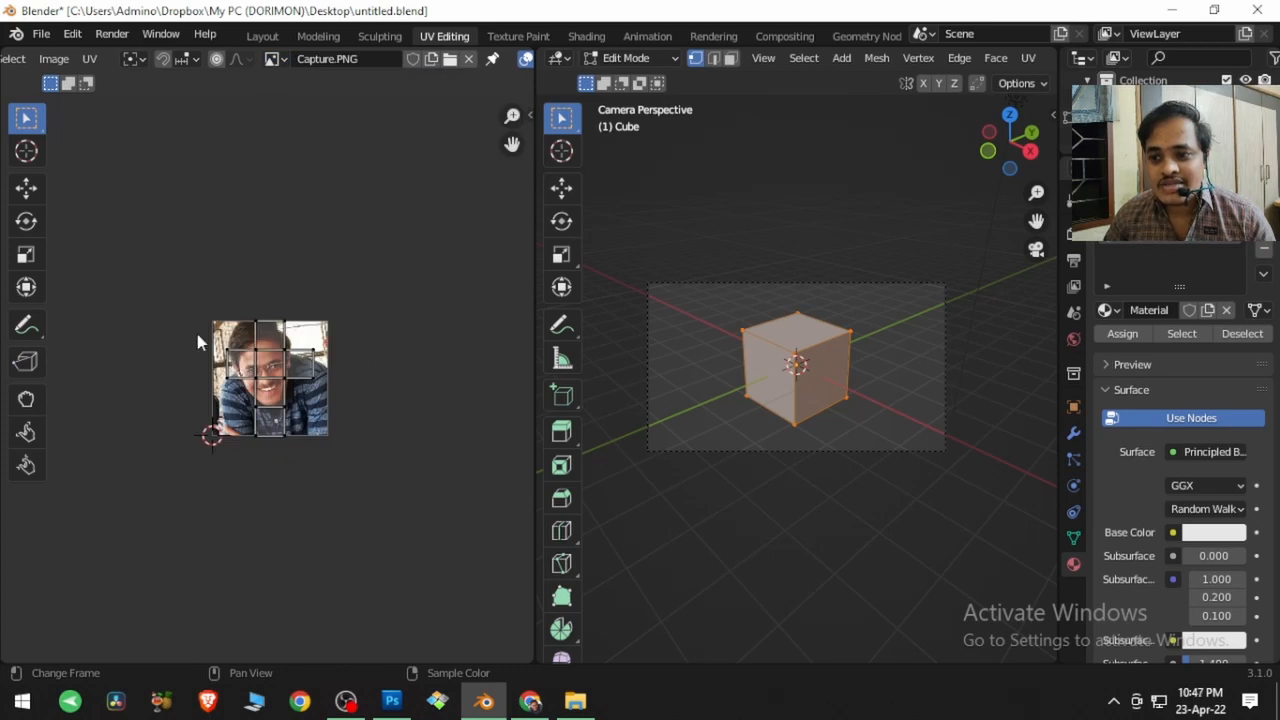
scroll(200, 335, "up", 4)
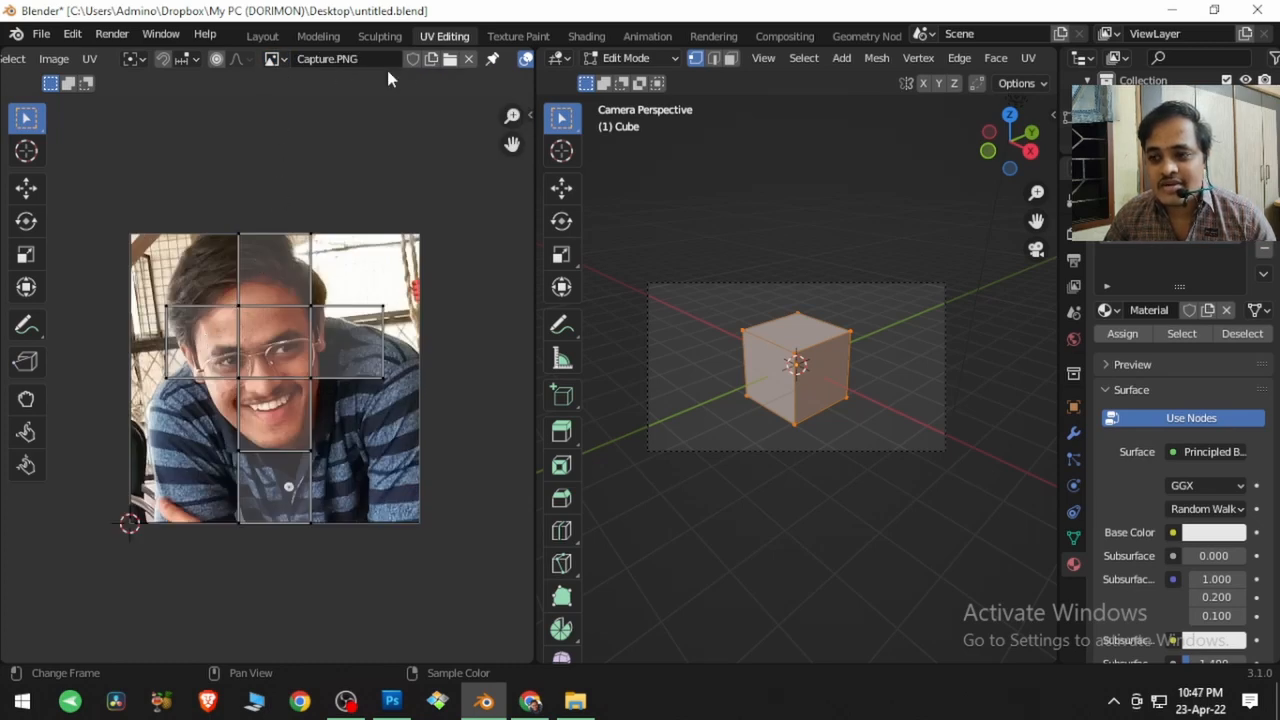
Step: Unlink Capture.PNG from the UV editor and link the same existing image again
left_click(470, 59)
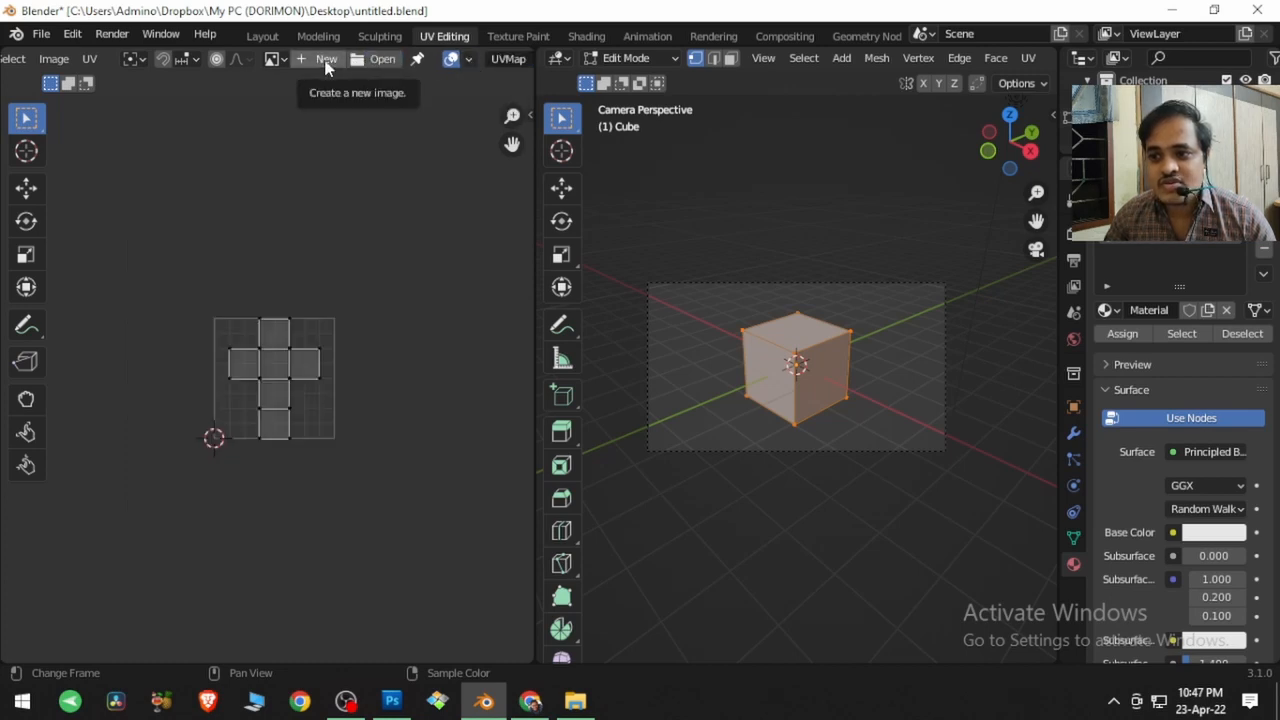
left_click(53, 60)
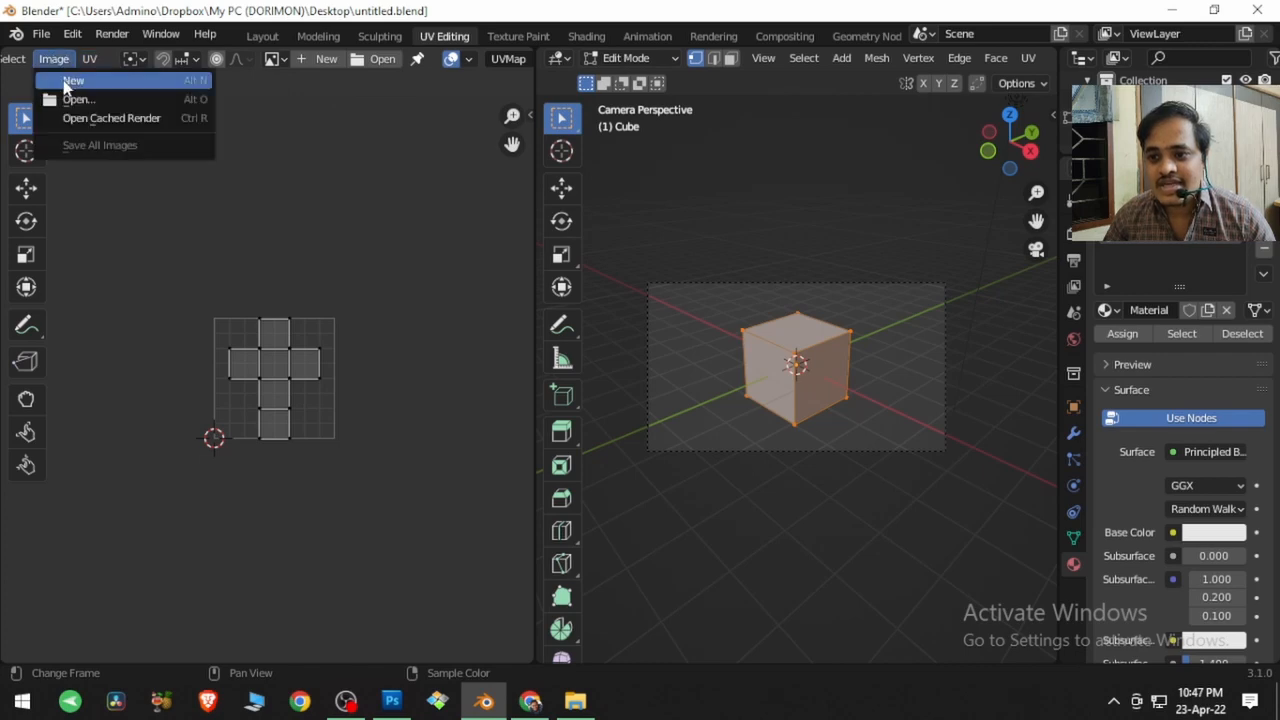
left_click(275, 60)
left_click(312, 87)
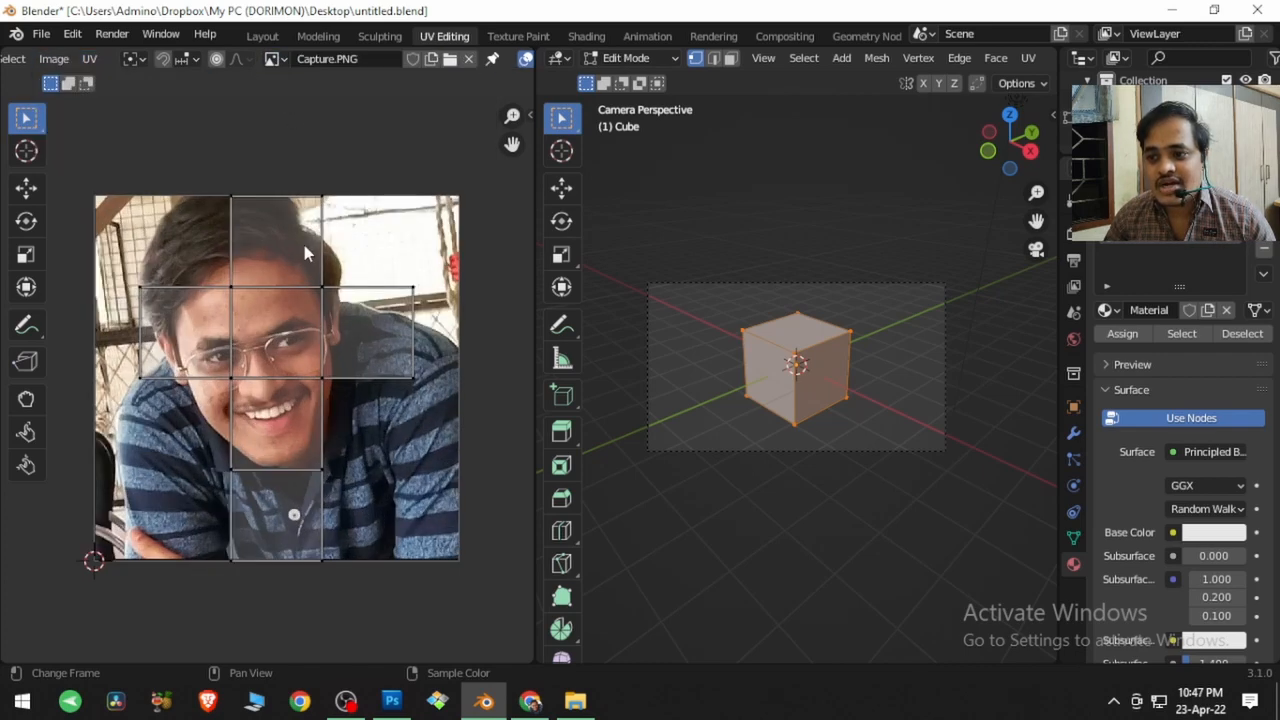
scroll(305, 244, "up", 1)
scroll(100, 60, "up", 5)
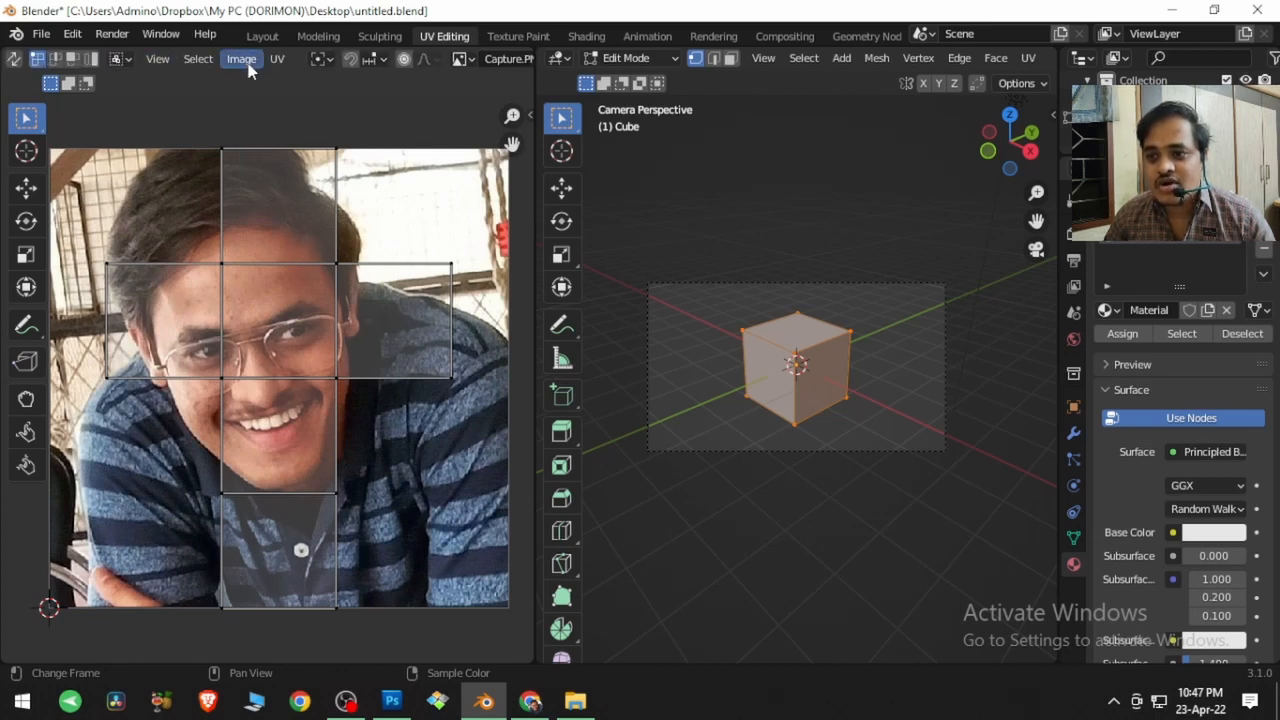
Step: Replace the UV editor's current image with the sunset boat picture from the Desktop's DI folder and fit it in view
left_click(248, 63)
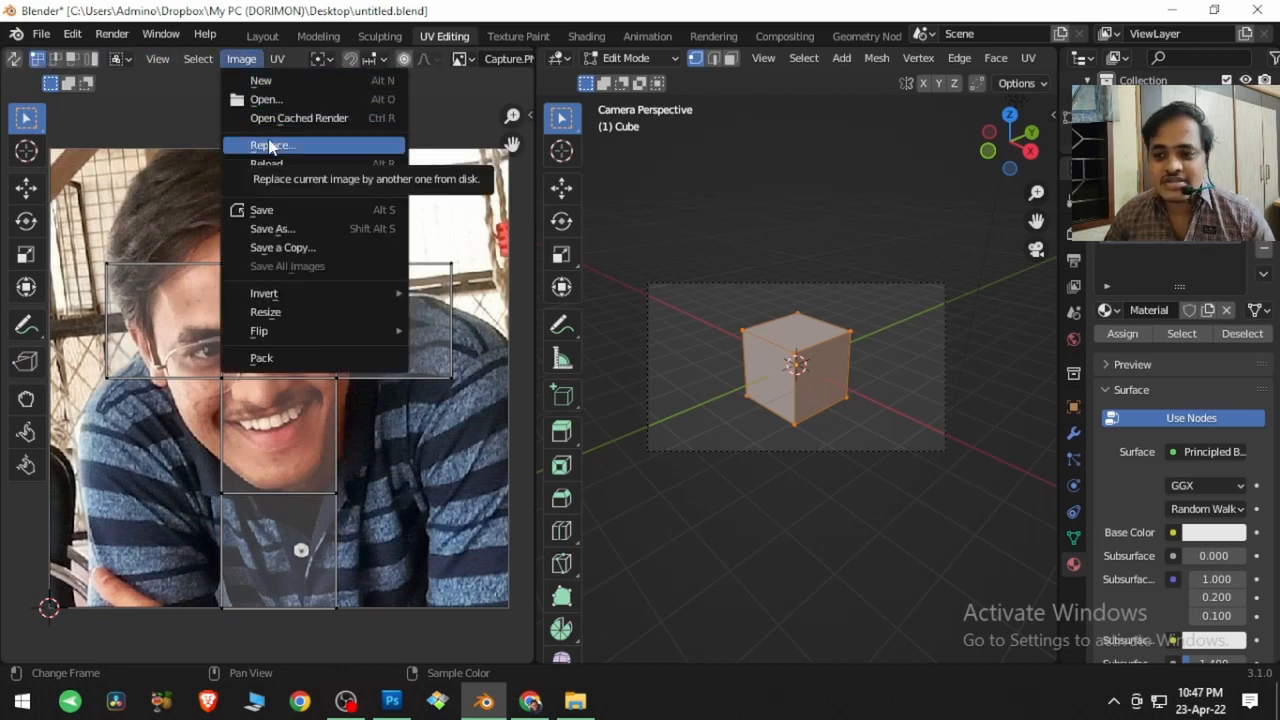
left_click(268, 145)
double_click(458, 210)
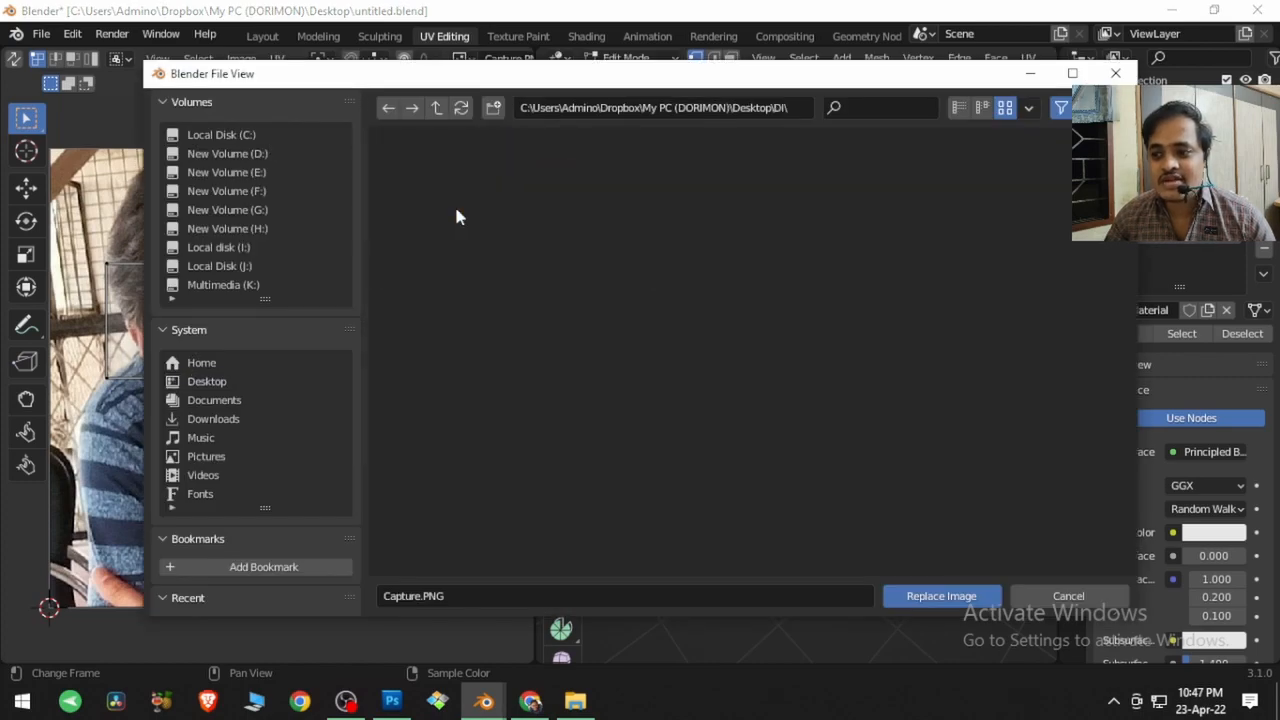
scroll(590, 385, "down", 6)
double_click(589, 358)
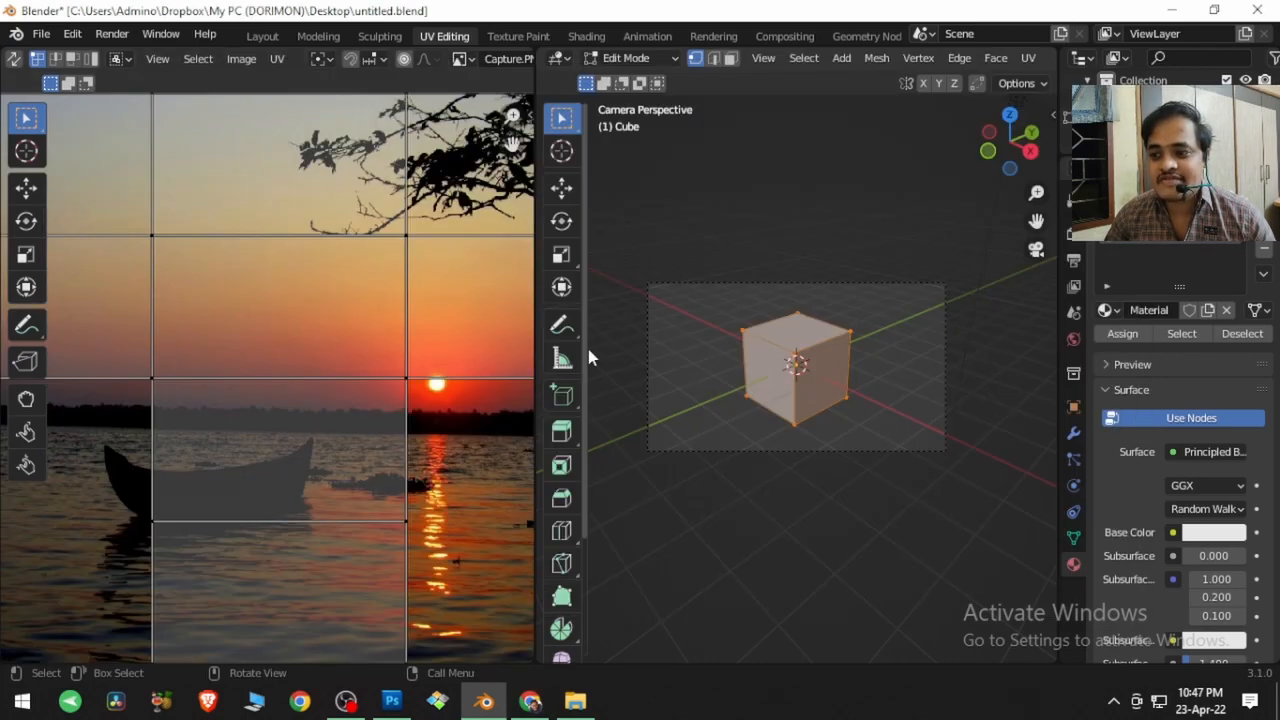
key("Home")
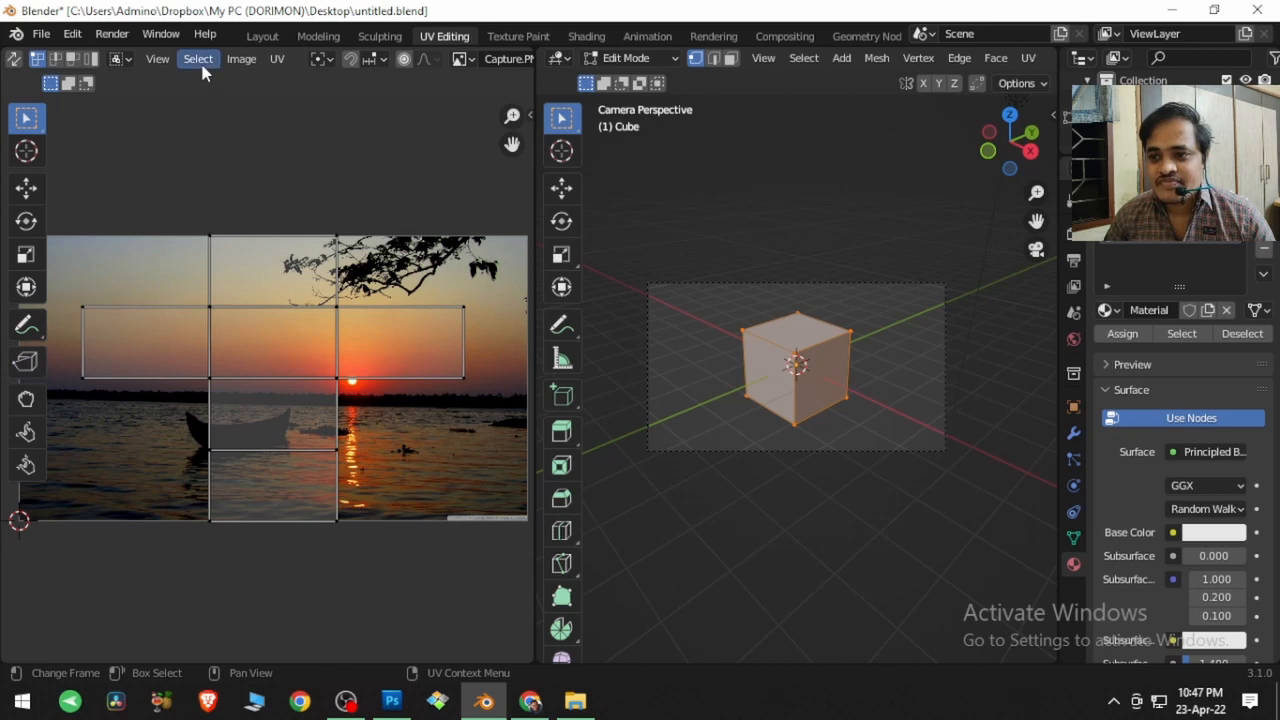
Step: Switch to the DI folder in File Explorer and open 8df14fcfa639f19de5341df1fea43920.jpg in Photoshop
left_click(238, 60)
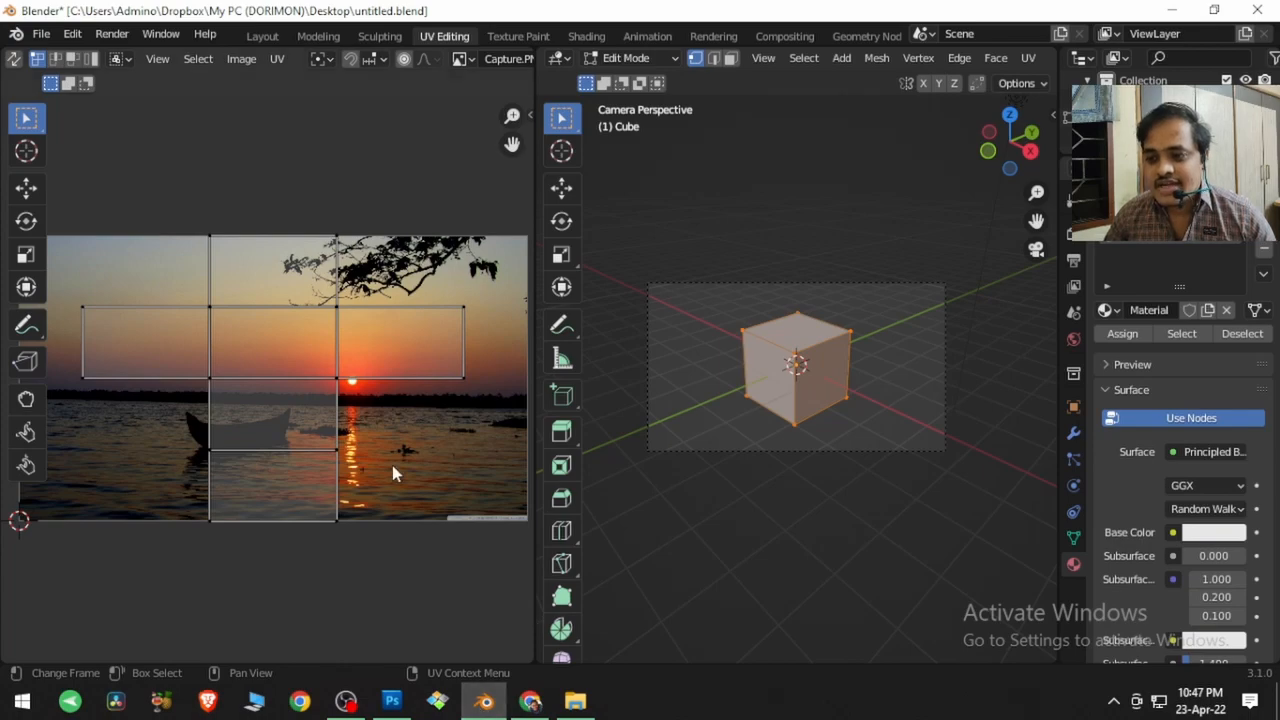
left_click(575, 700)
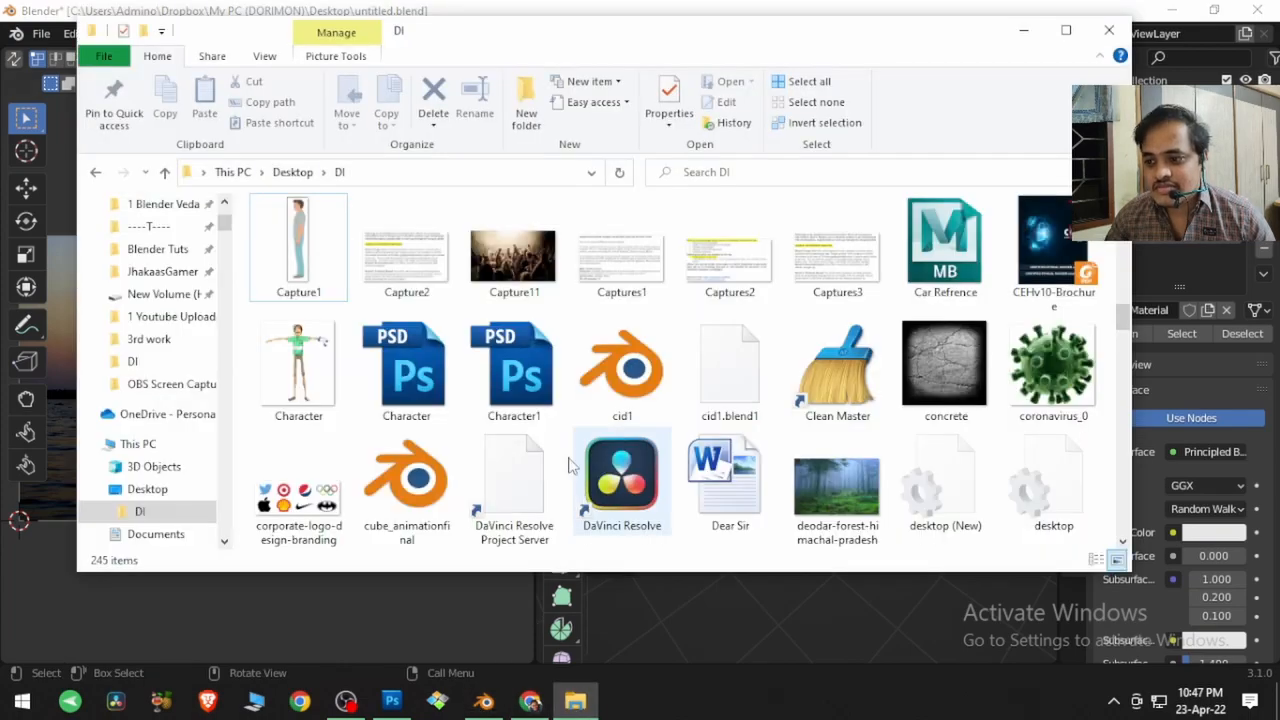
scroll(463, 450, "up", 9)
scroll(408, 375, "down", 2)
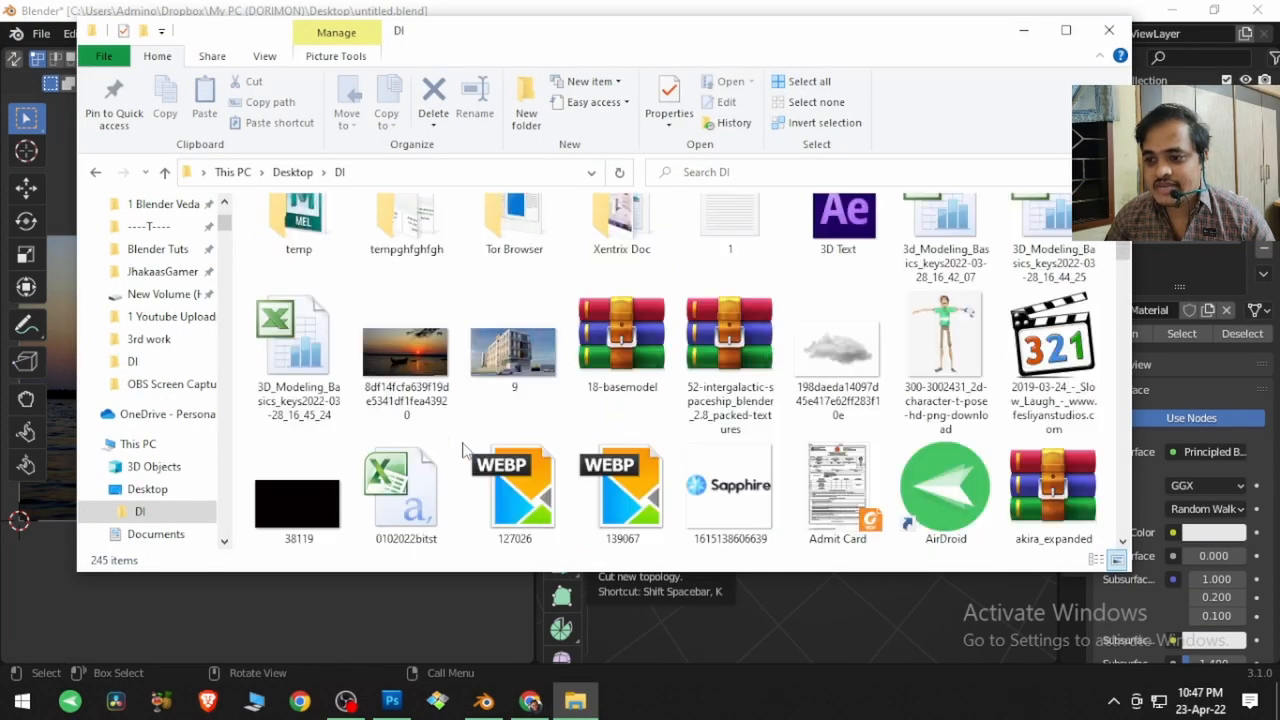
left_click_drag(408, 375, 478, 78)
Step: Paint a blue zigzag brush stroke across the sunset sky and save the JPEG at quality 8 (High)
mouse_move(226, 302)
left_mouse_down()
mouse_move(257, 250)
mouse_move(368, 240)
mouse_move(448, 312)
mouse_move(530, 275)
mouse_move(618, 305)
mouse_move(730, 305)
left_mouse_up()
key("ctrl+z")
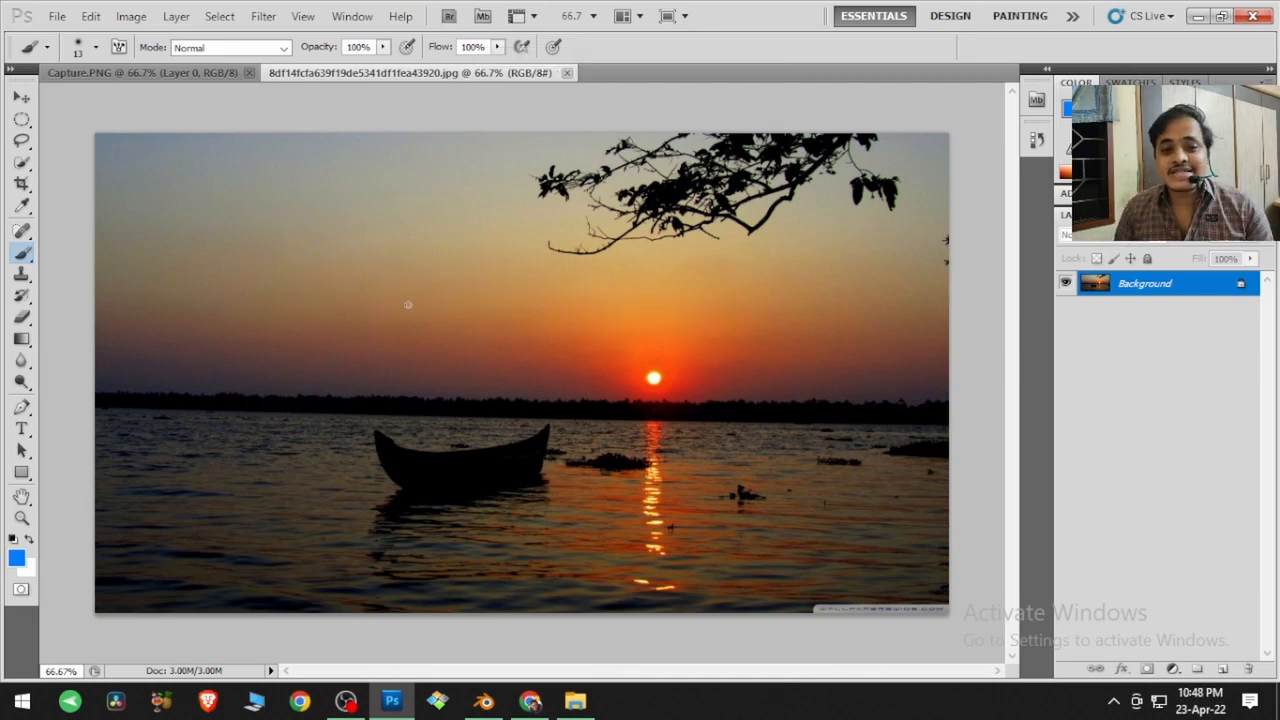
mouse_move(266, 290)
left_mouse_down()
mouse_move(336, 278)
mouse_move(420, 316)
mouse_move(508, 320)
mouse_move(646, 293)
mouse_move(793, 303)
left_mouse_up()
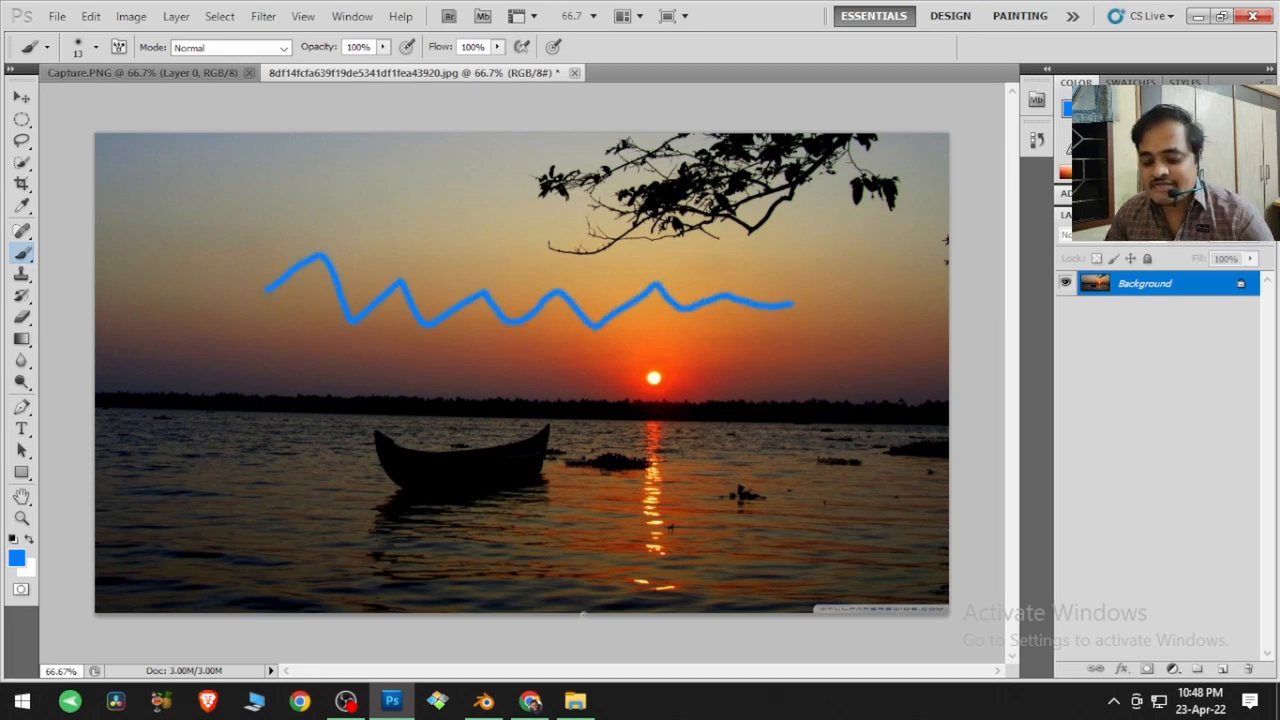
key("ctrl+s")
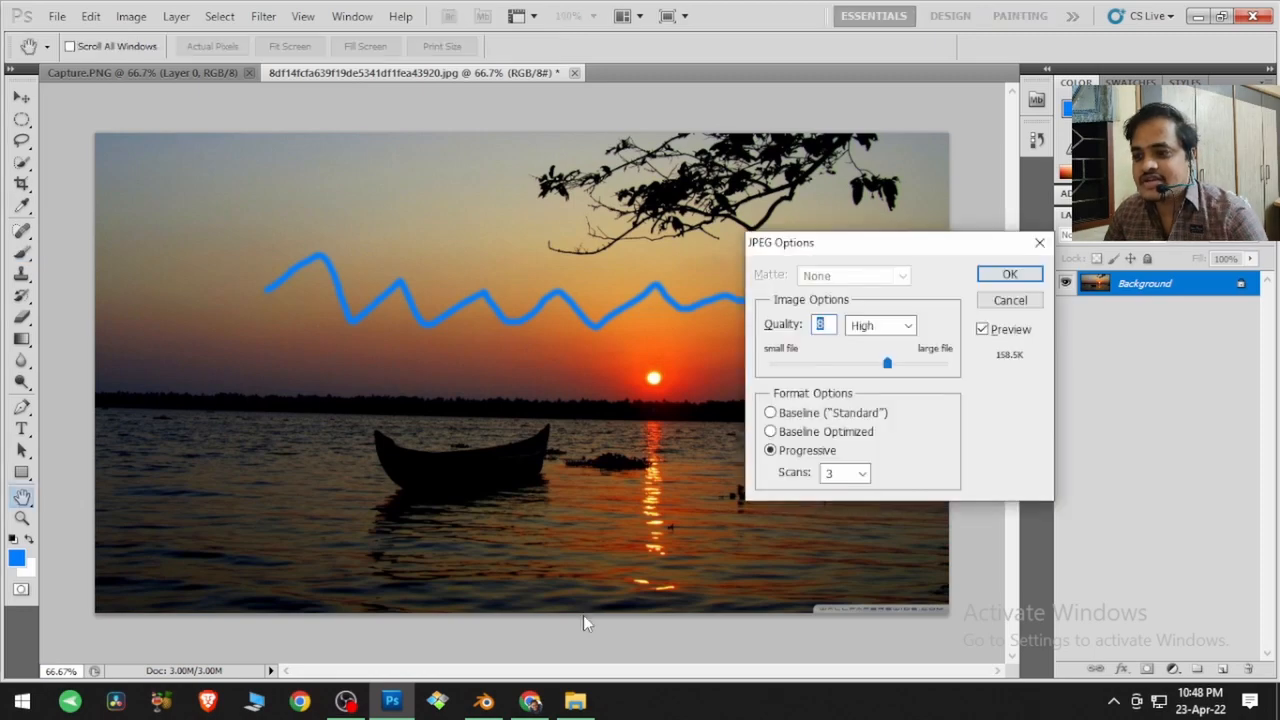
left_click(1007, 275)
Step: Switch back to Blender and reload the edited sunset image from disk in the UV editor
mouse_move(590, 703)
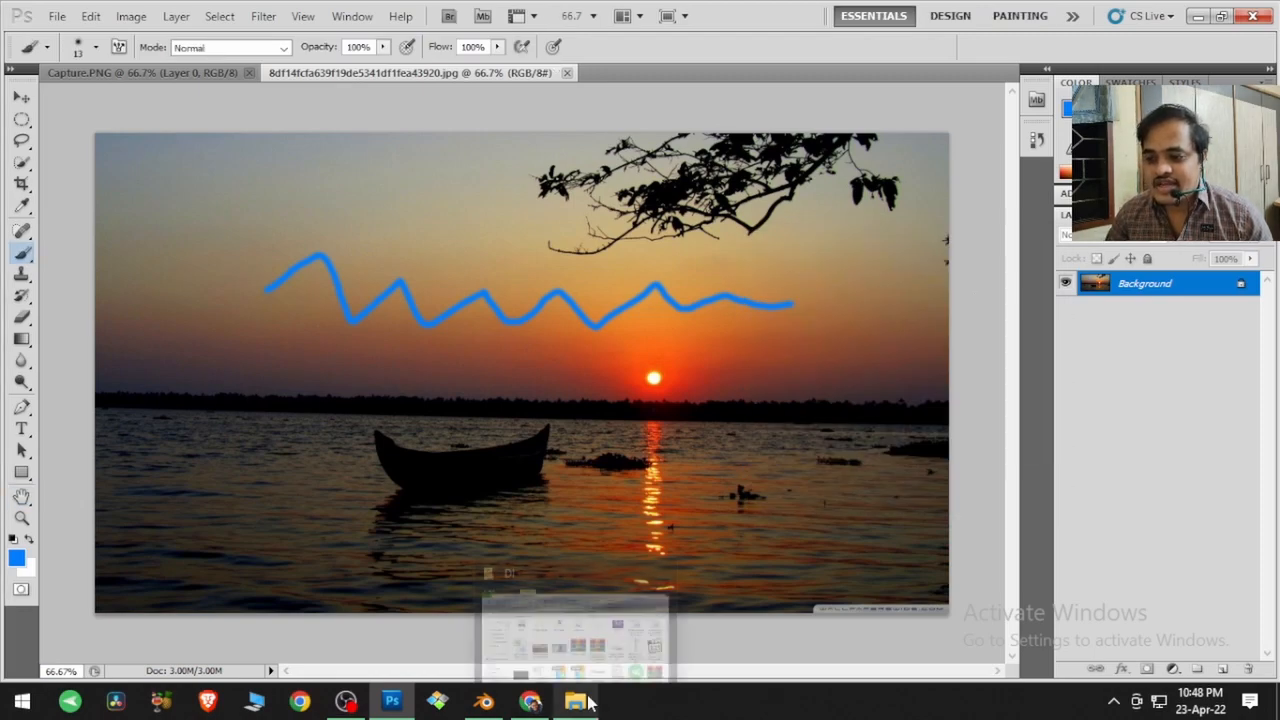
left_click(491, 704)
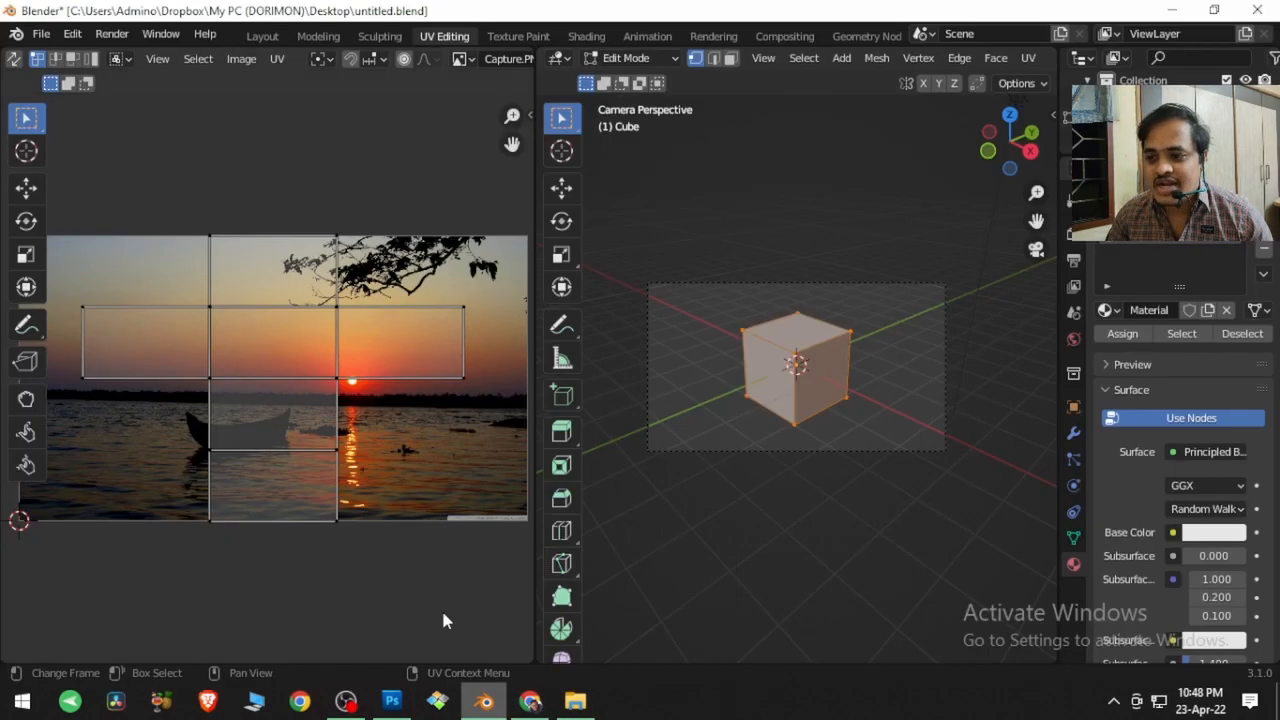
left_click(242, 59)
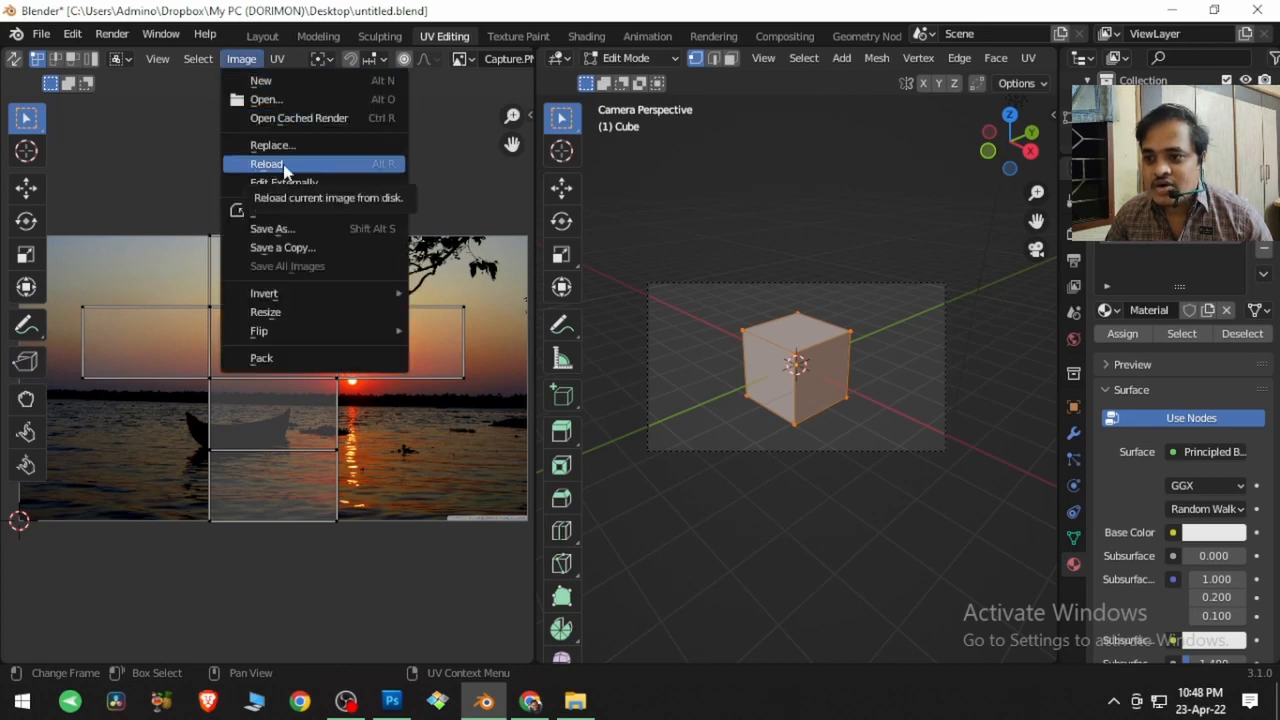
left_click(386, 166)
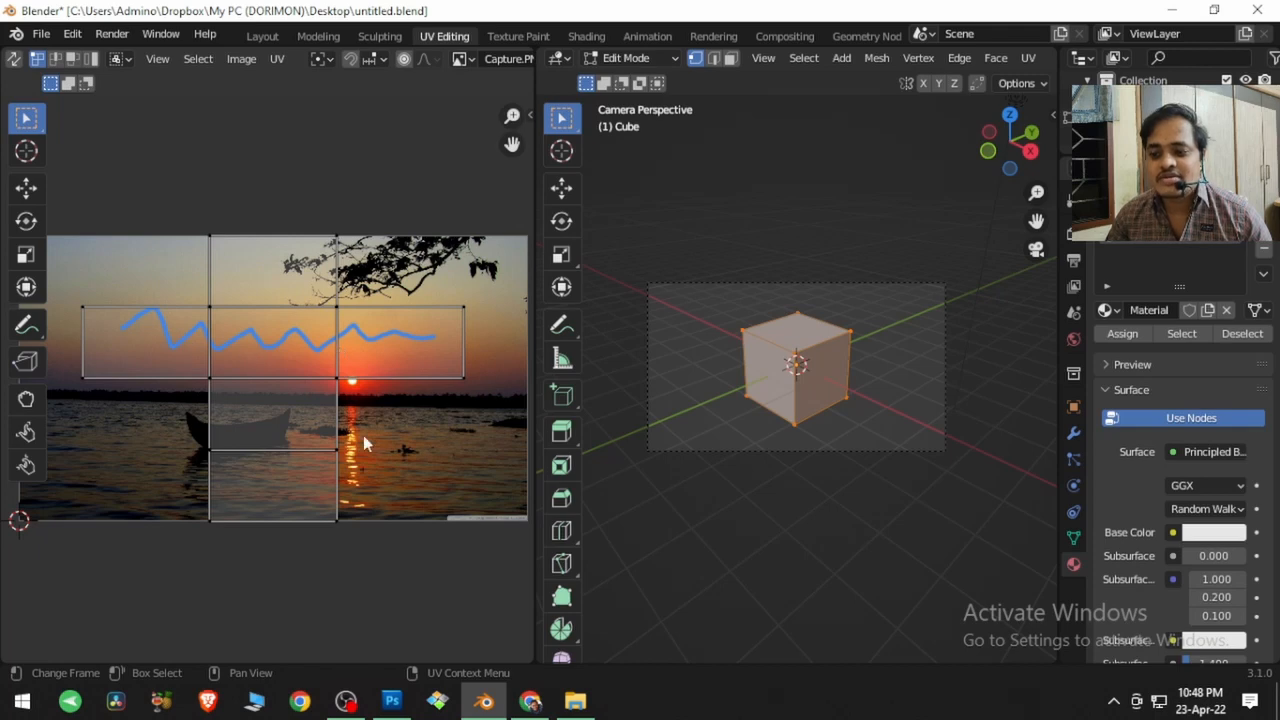
Step: Remove the blue stroke from the saved image in Photoshop and reload the clean image in Blender's UV editor
left_click(403, 701)
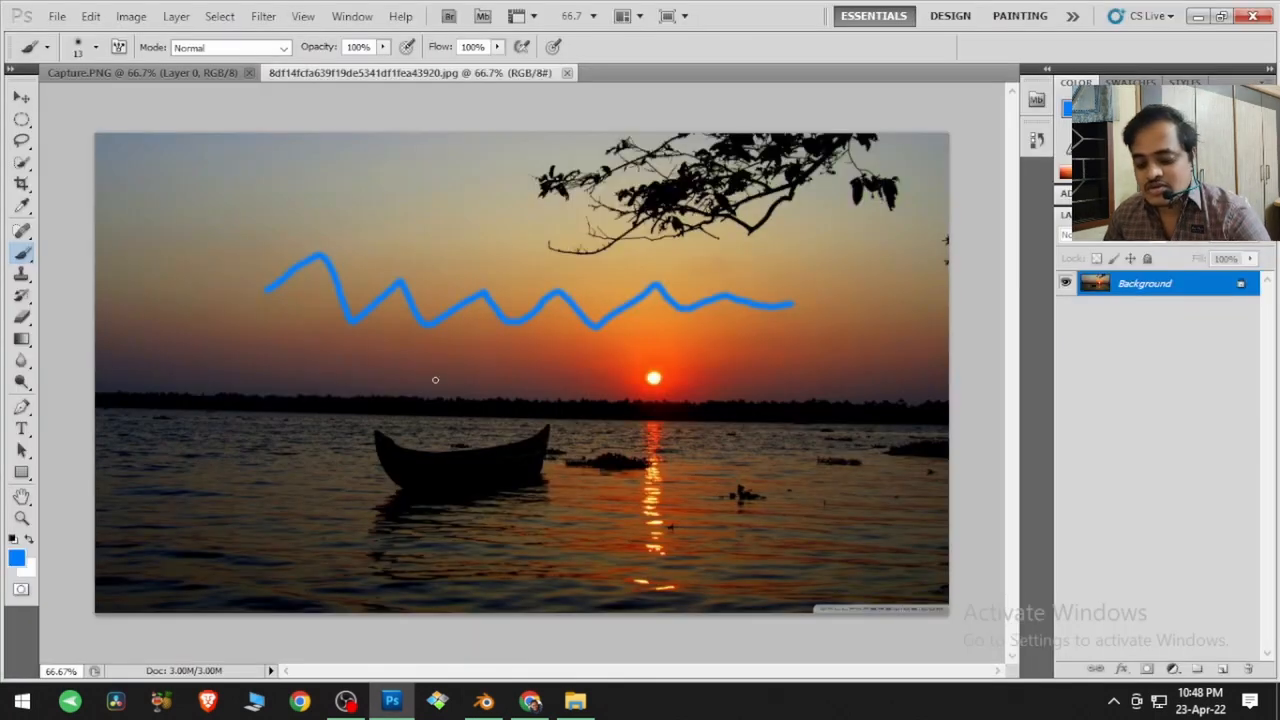
key("ctrl+z")
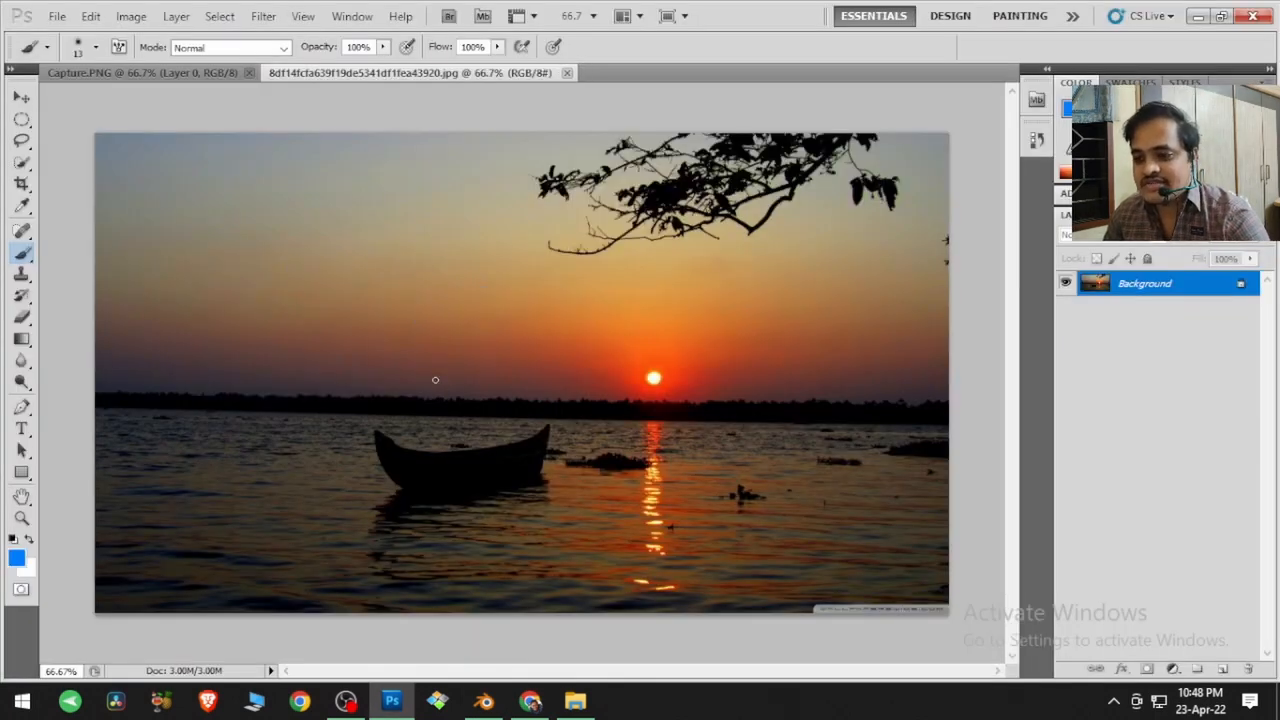
left_click(484, 700)
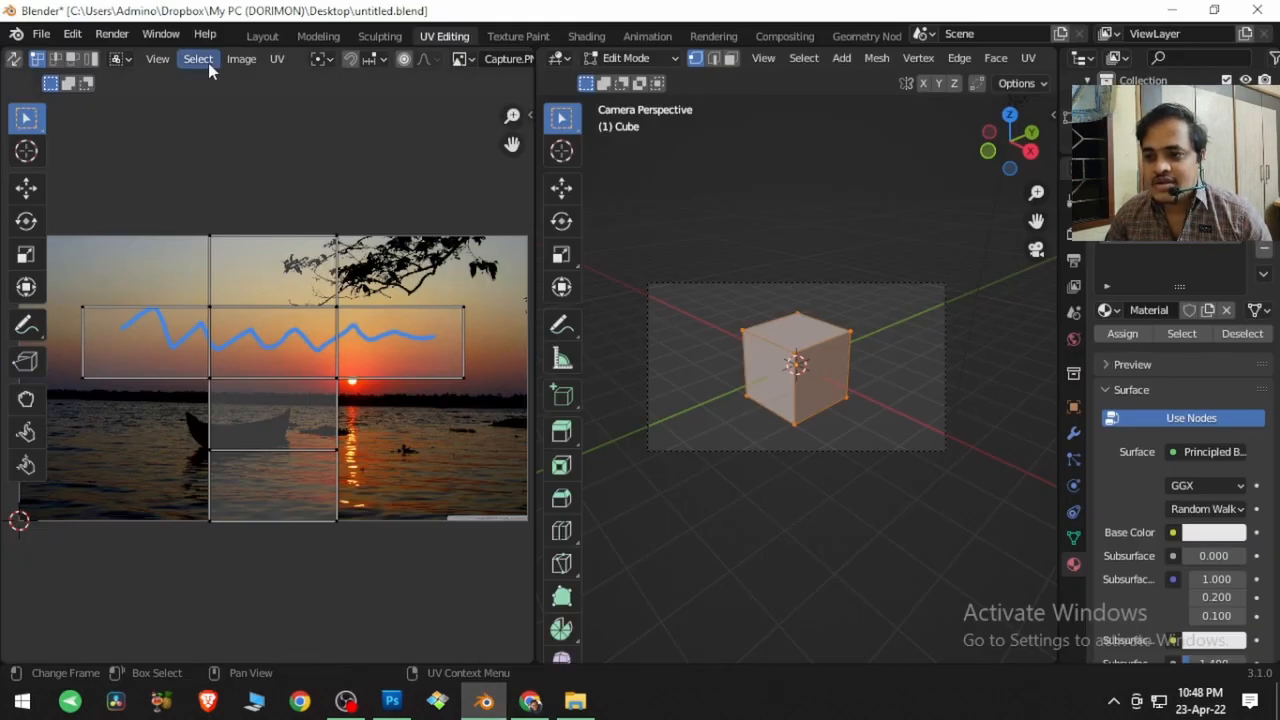
left_click(241, 58)
left_click(263, 164)
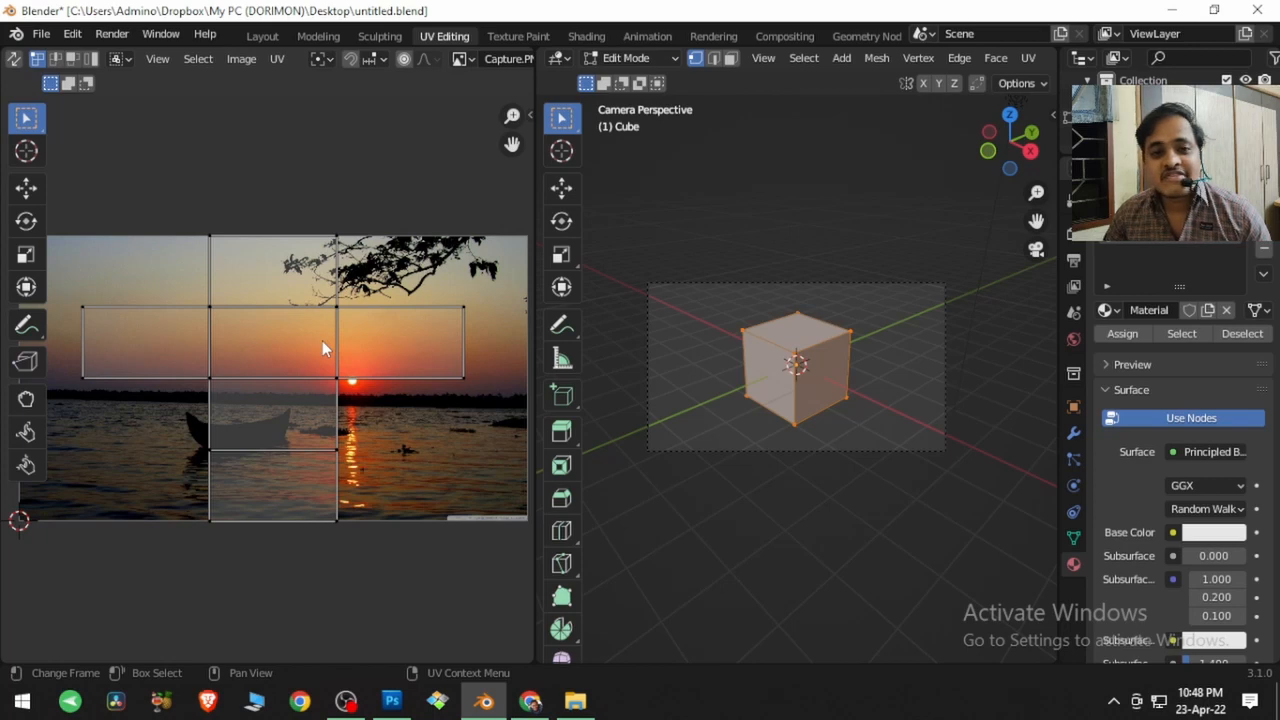
Step: Clear the Image Editor application path in the File Paths section of the Blender Preferences
left_click(241, 58)
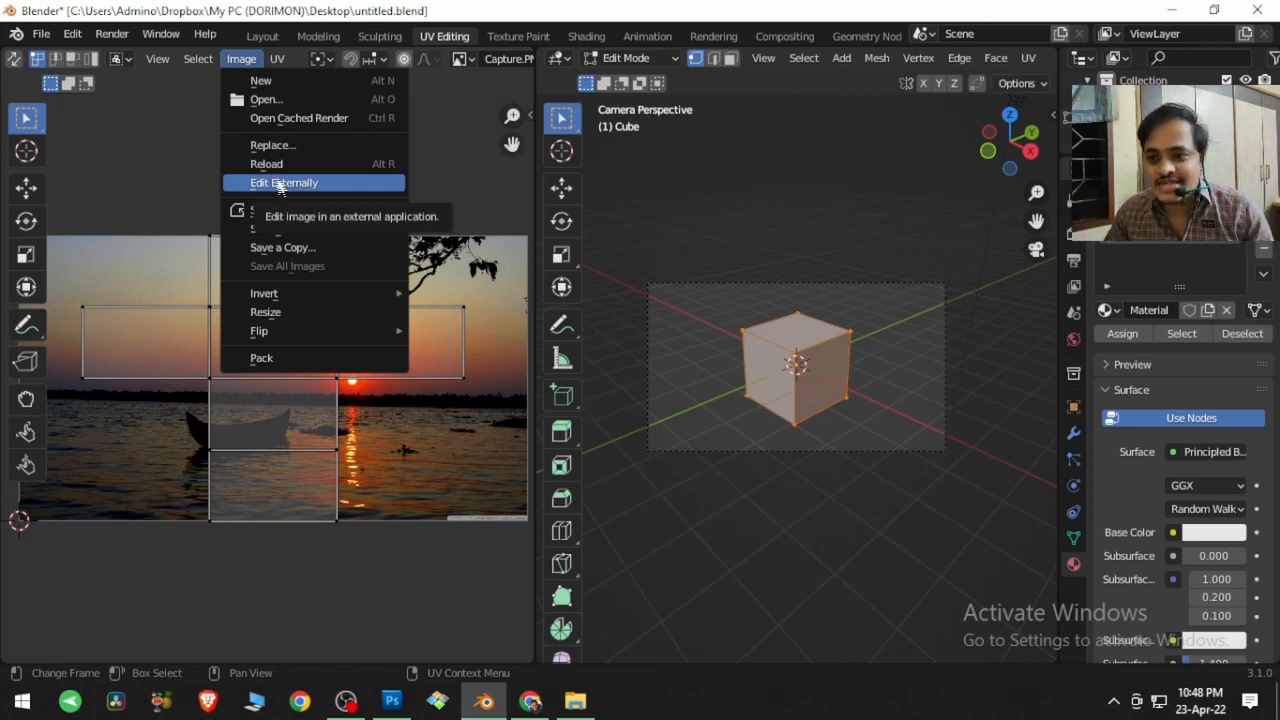
left_click(80, 37)
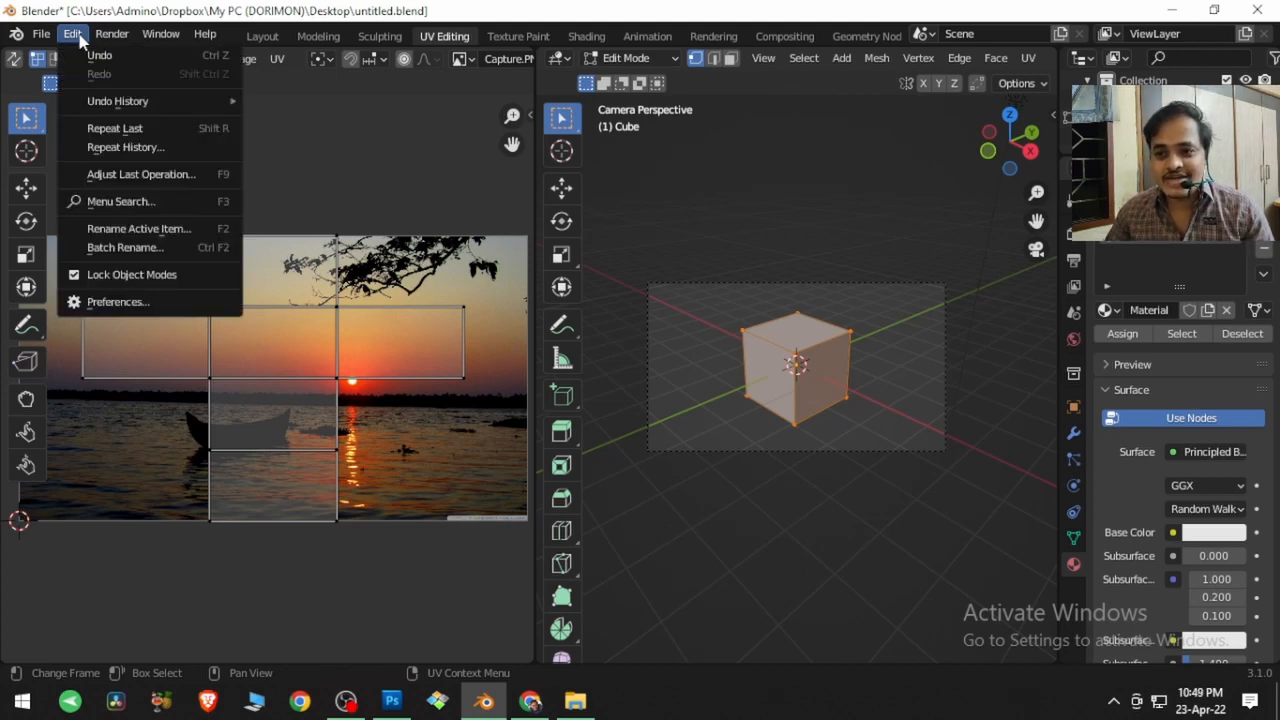
left_click(133, 302)
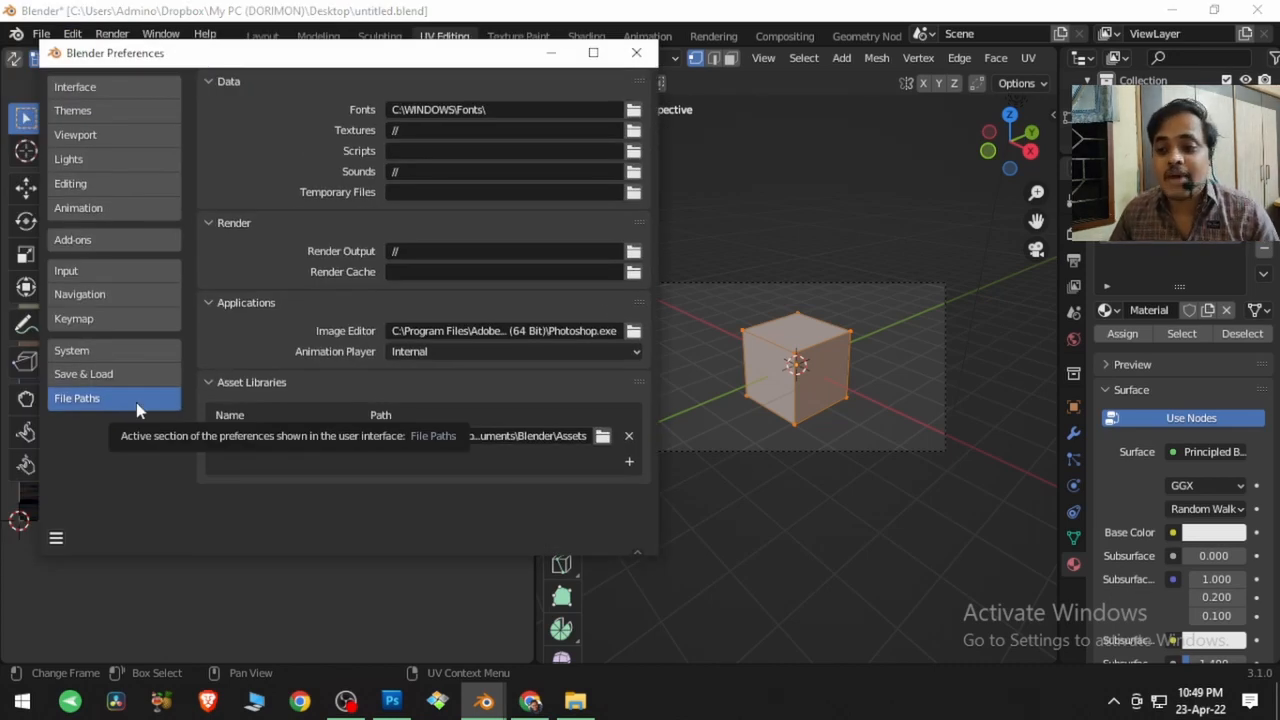
left_click(245, 305)
left_click(248, 305)
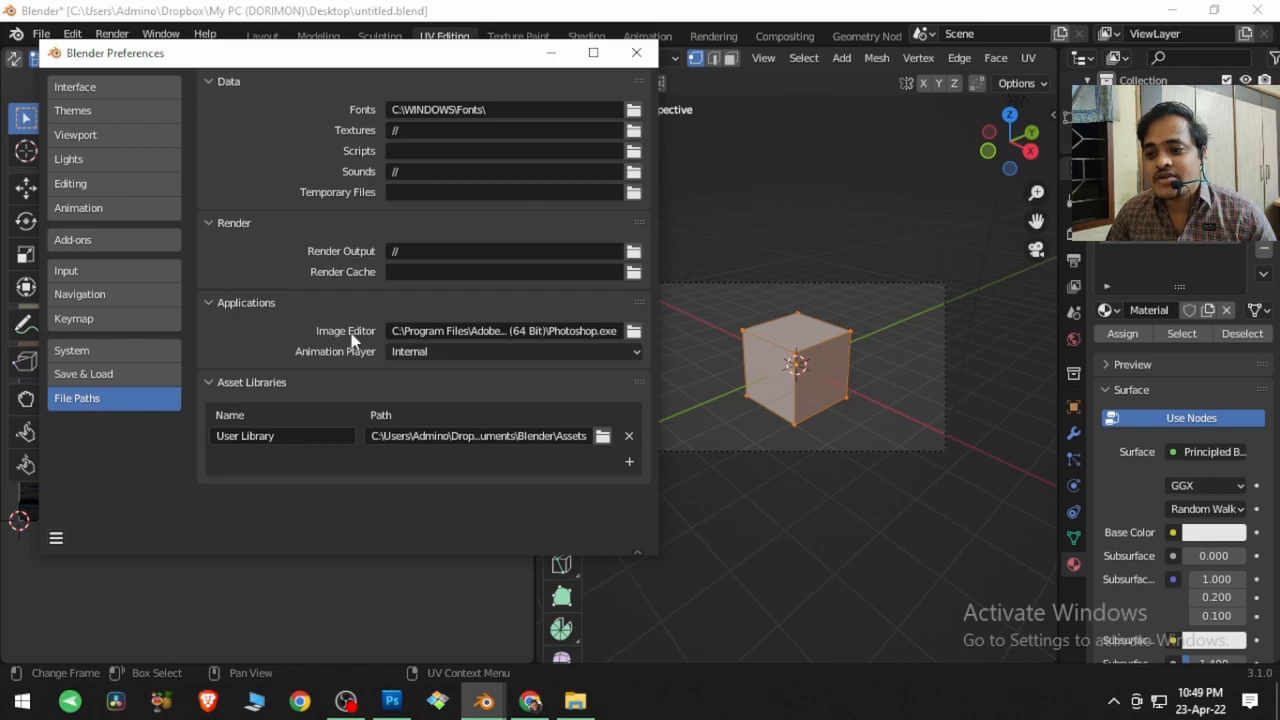
left_click(552, 337)
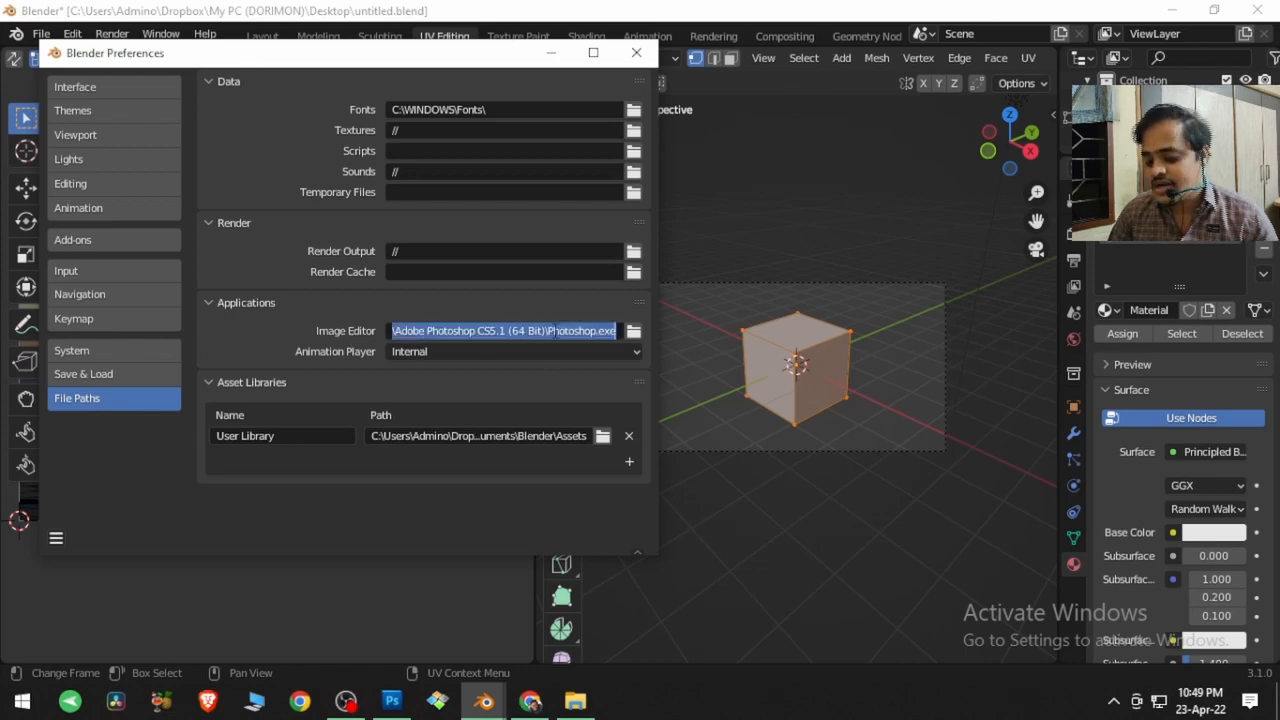
key("BackSpace")
key("Return")
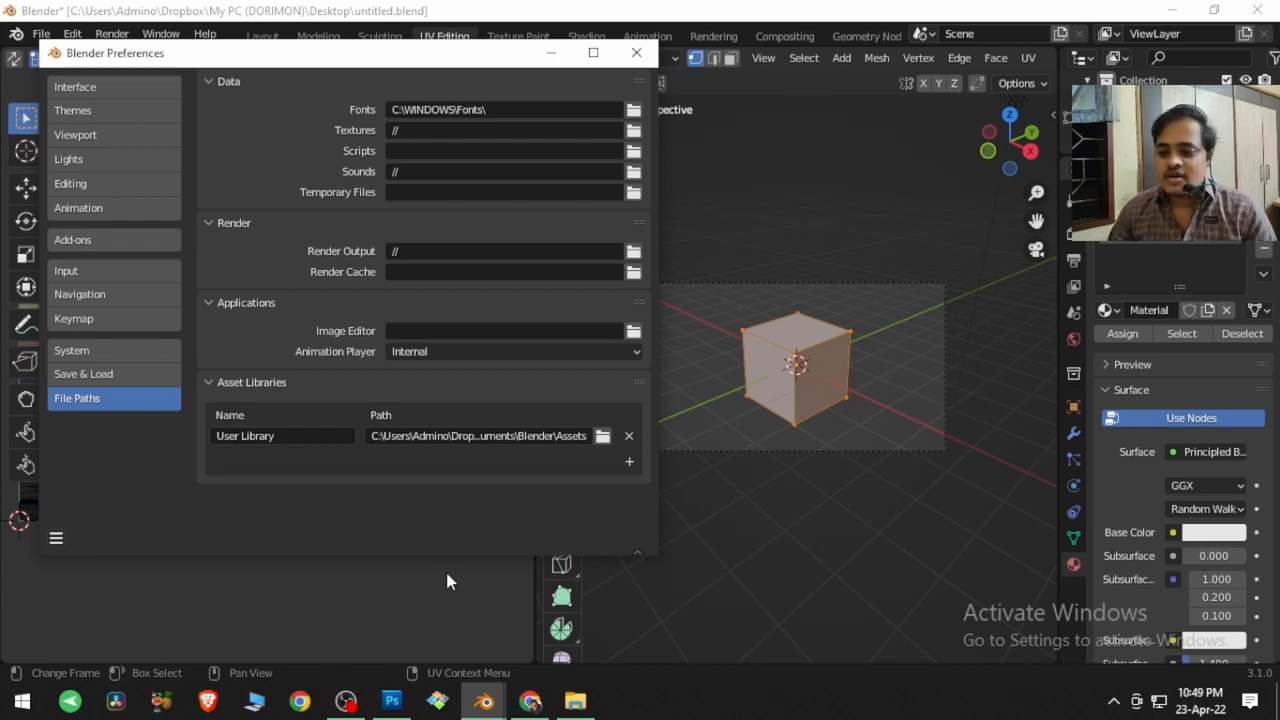
Step: Unpin the Adobe Photoshop tile from Windows Start and pin Adobe Photoshop CS5.1 (64 Bit) back in its place
left_click(30, 698)
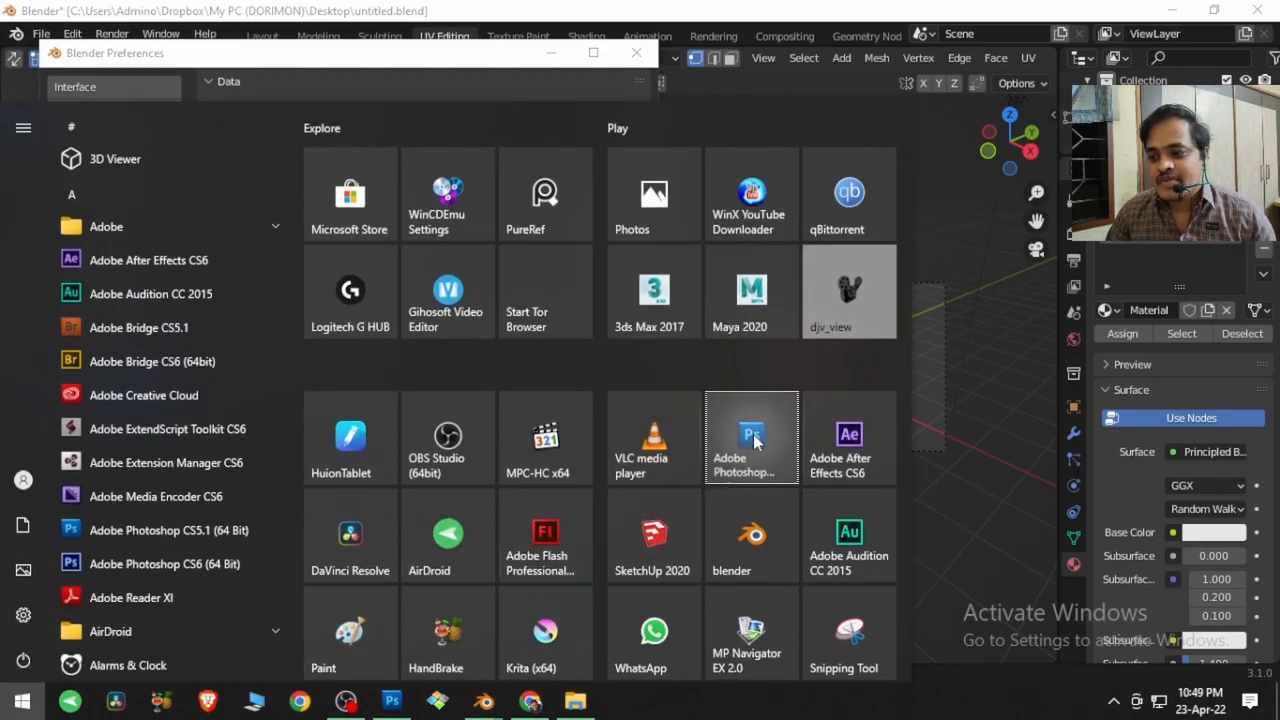
right_click(755, 442)
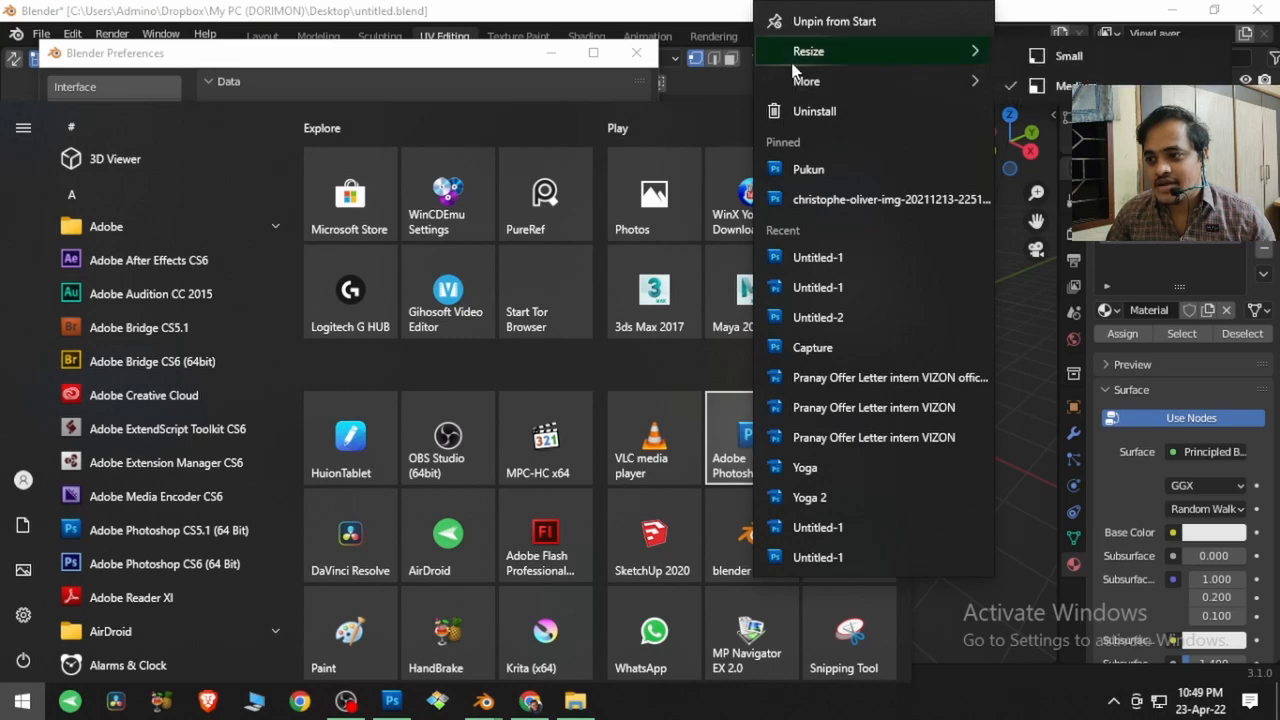
left_click(826, 31)
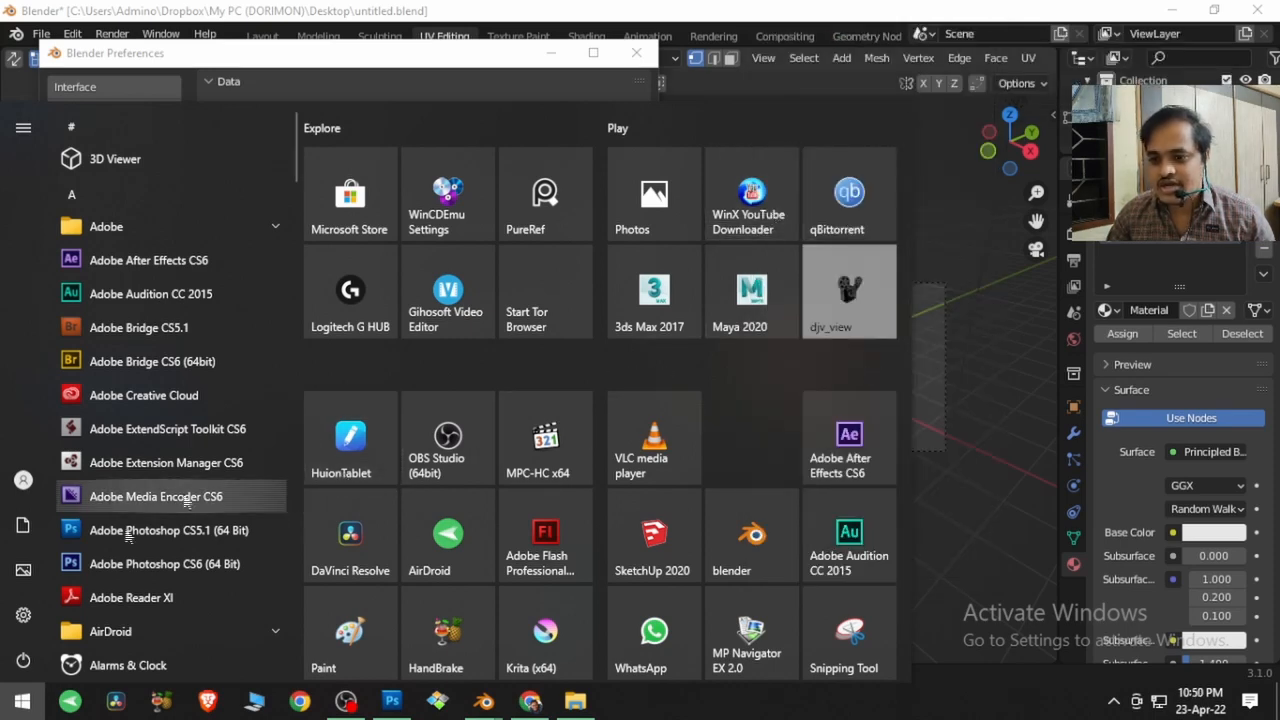
scroll(120, 535, "down", 2)
scroll(140, 528, "up", 2)
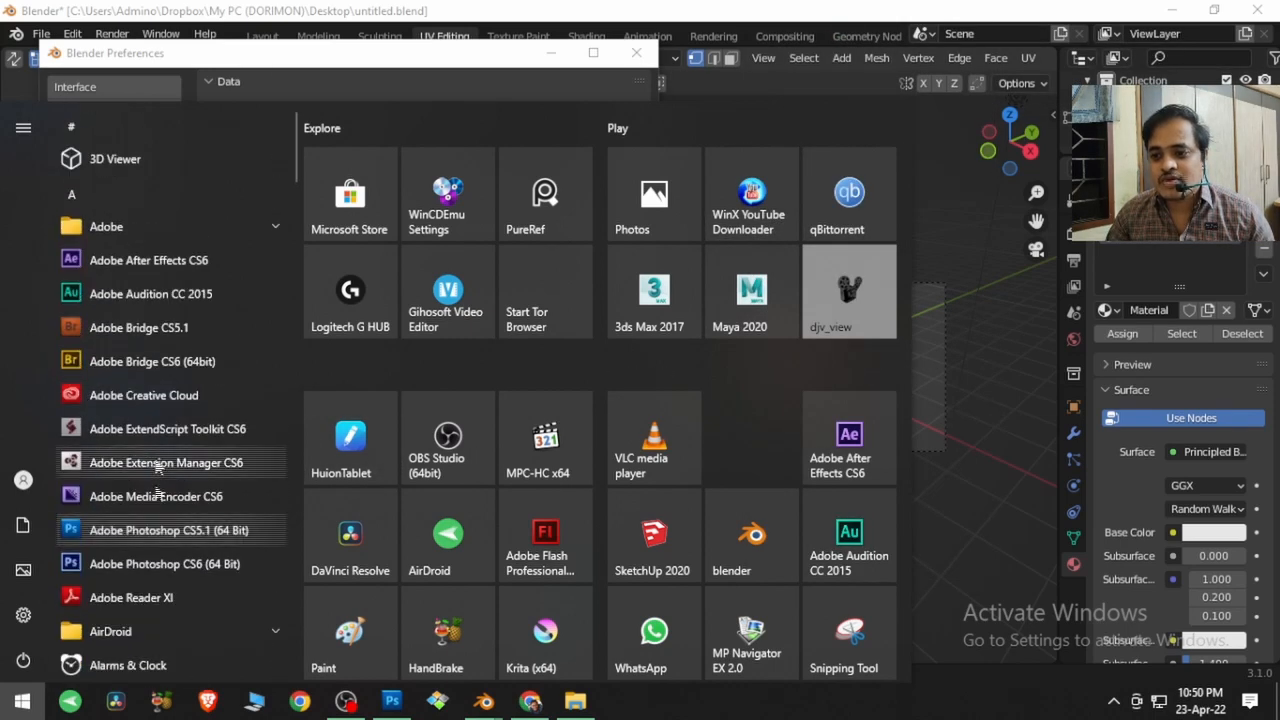
left_click_drag(157, 530, 741, 420)
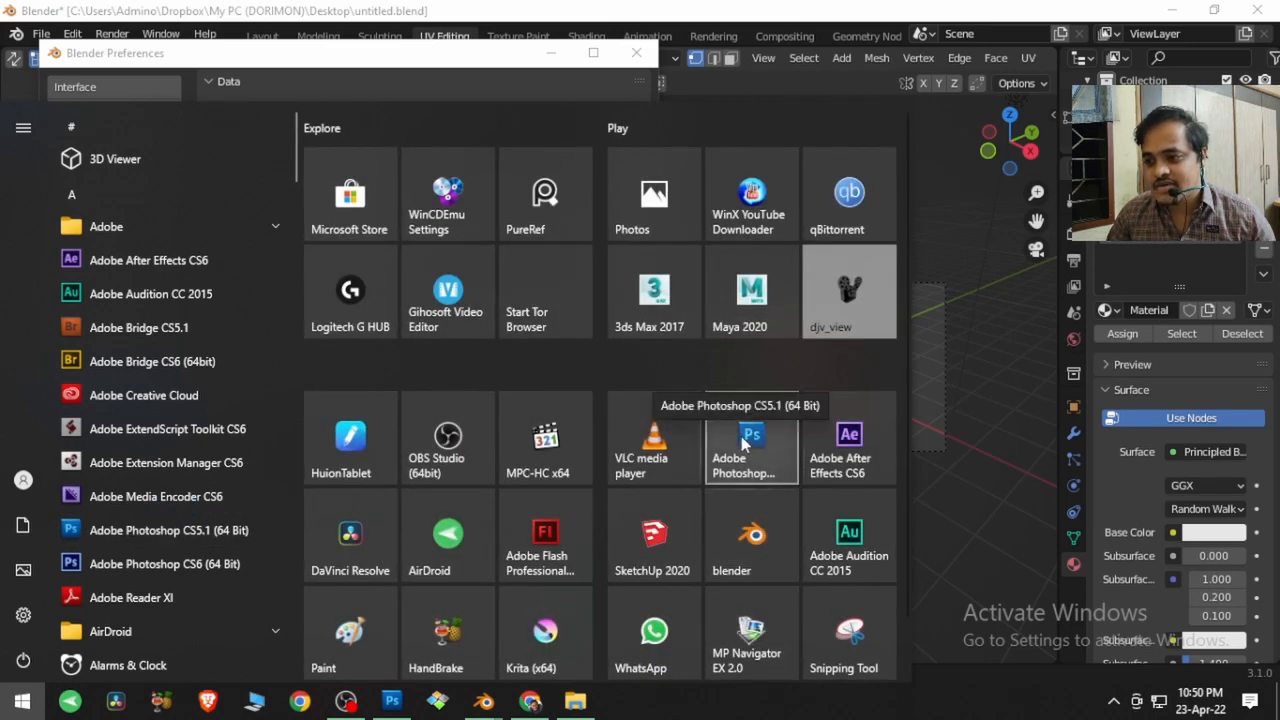
Step: Open the file location of the pinned Adobe Photoshop CS5.1 (64 Bit) shortcut in File Explorer
right_click(741, 436)
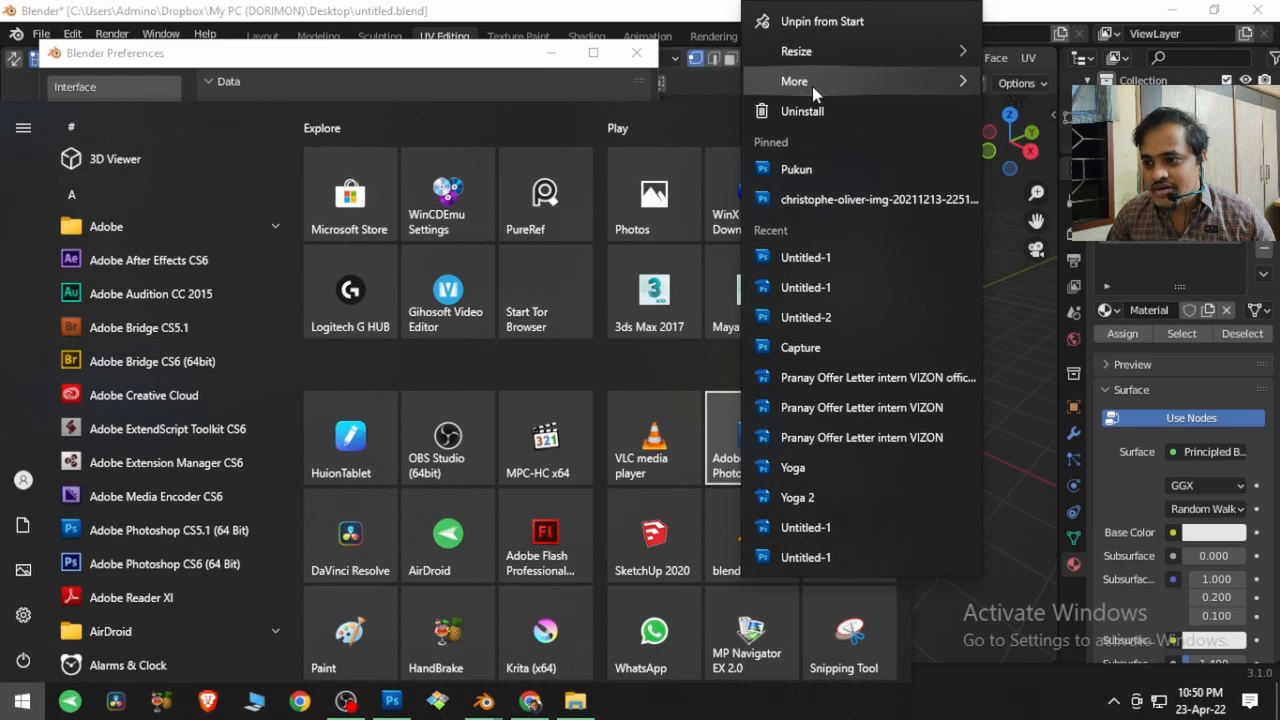
mouse_move(812, 86)
left_click(1030, 146)
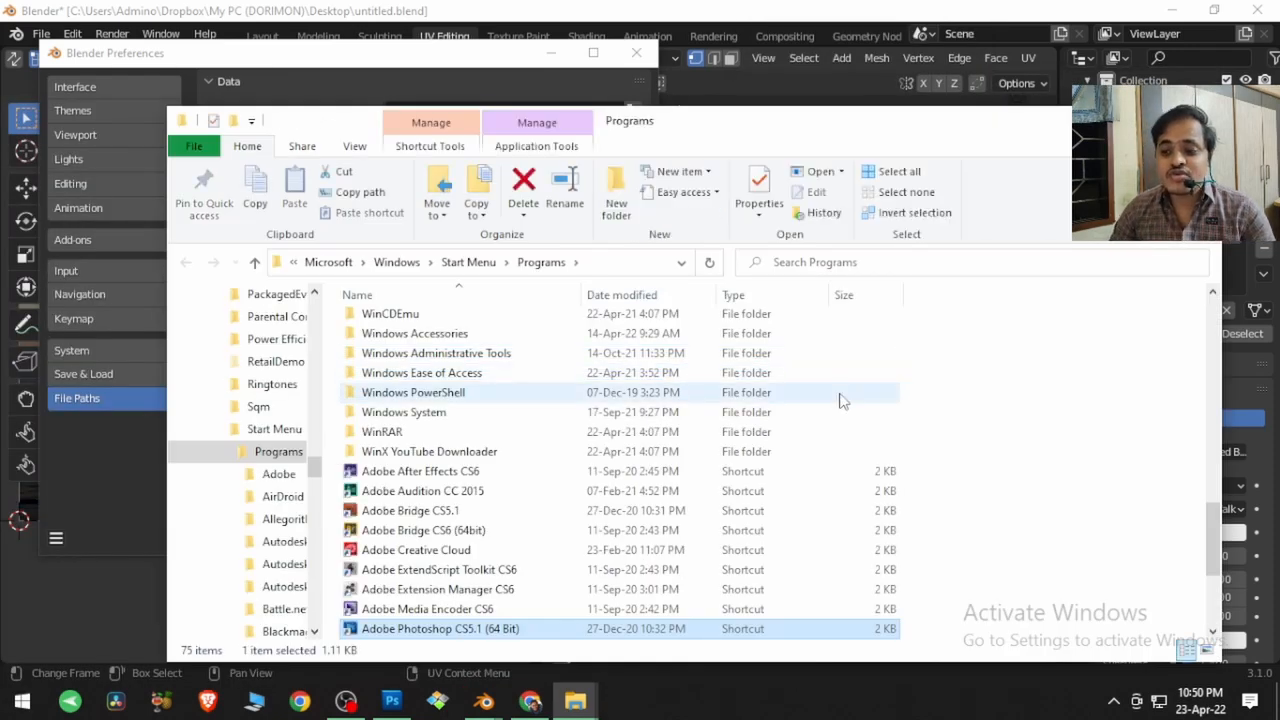
Step: Open the file location of the Adobe Photoshop CS5.1 (64 Bit) shortcut and find the Photoshop application in its program folder
scroll(840, 400, "down", 4)
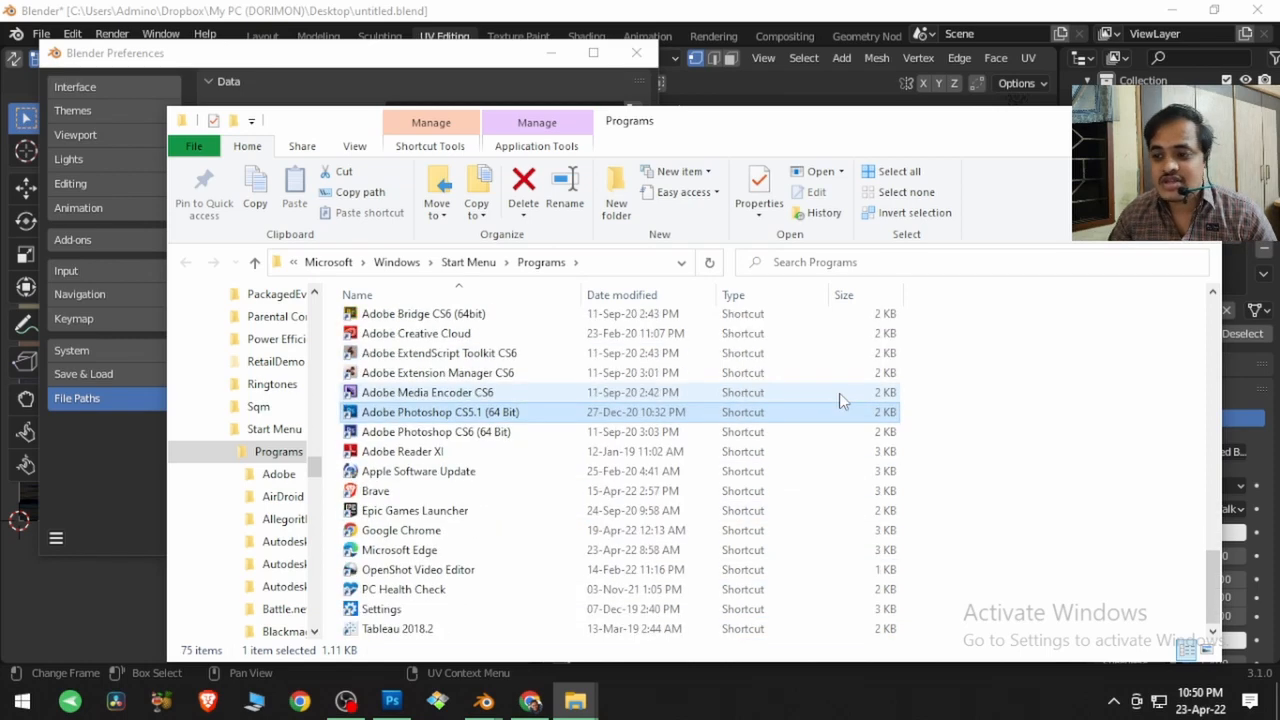
right_click(463, 419)
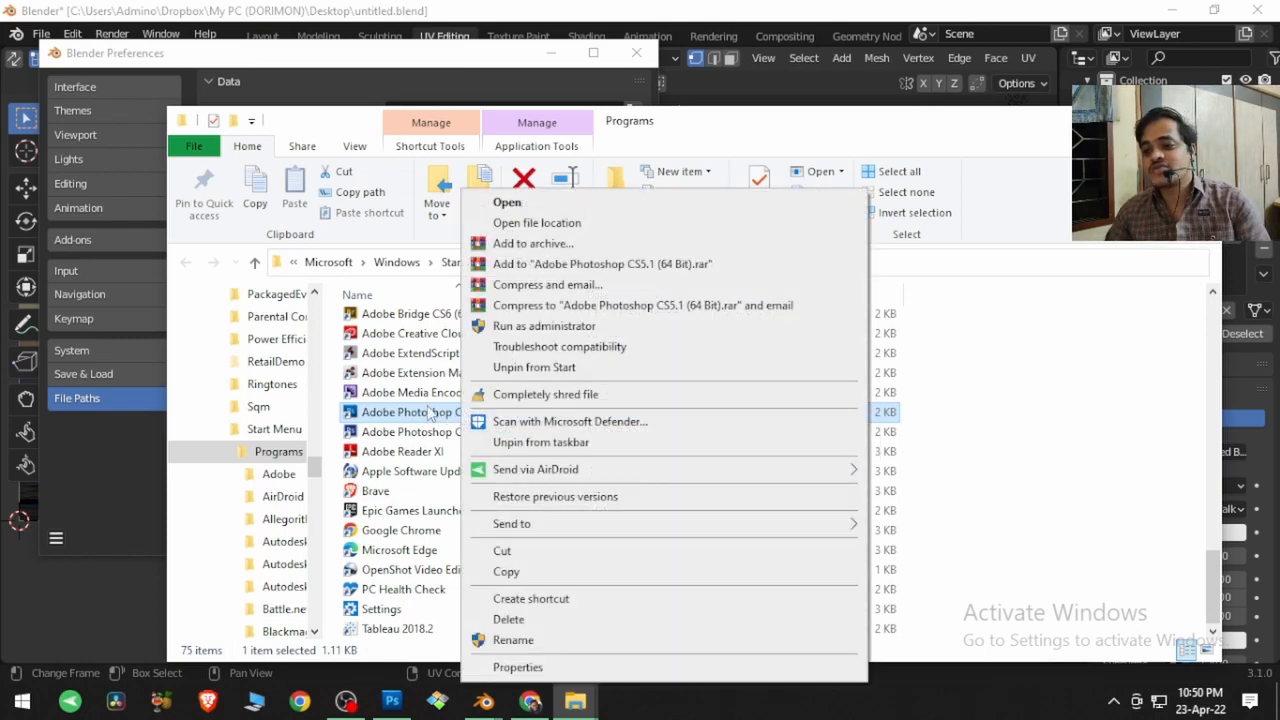
left_click(551, 228)
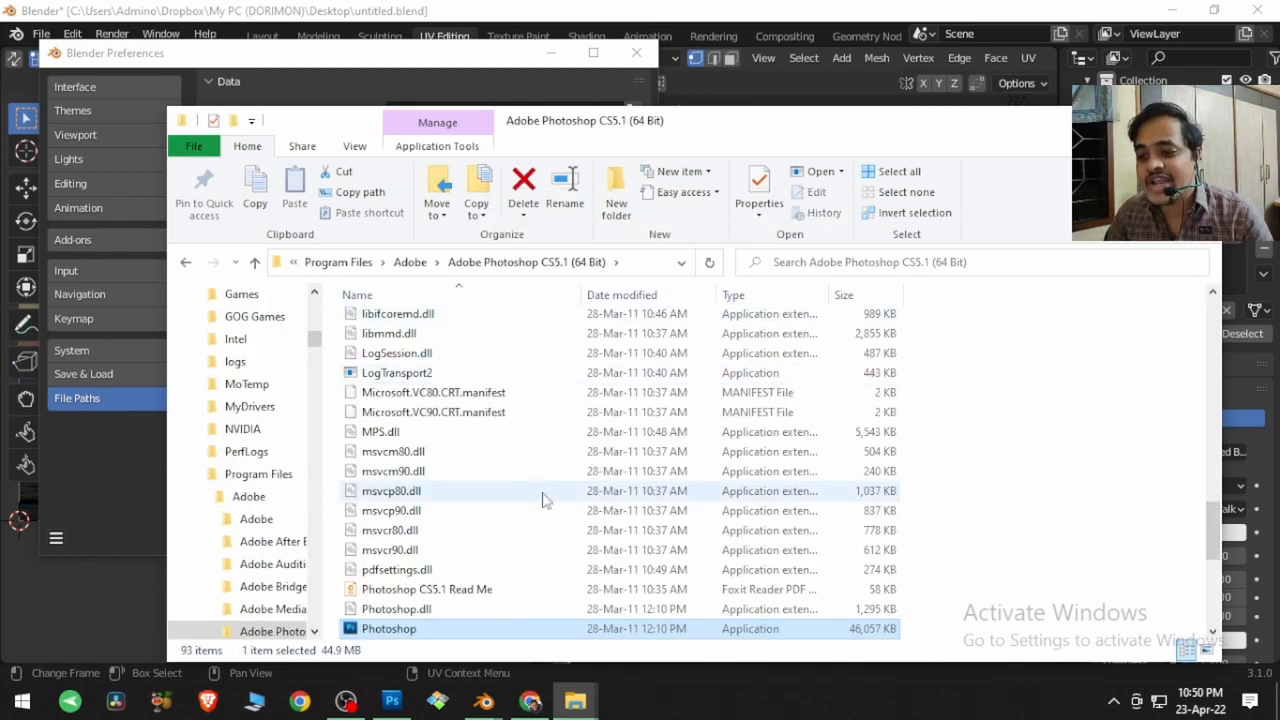
scroll(545, 500, "down", 3)
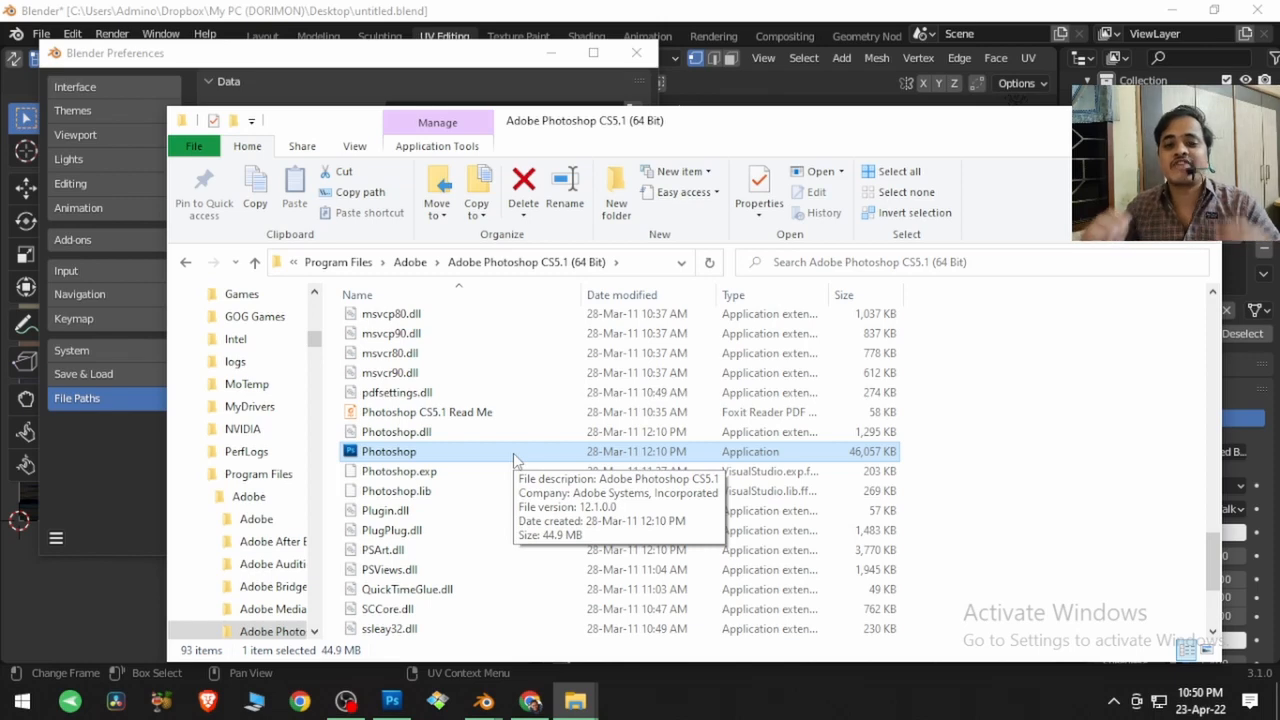
Step: Copy the folder path C:\Program Files\Adobe\Adobe Photoshop CS5.1 (64 Bit) into the Image Editor path in Blender Preferences
left_click(643, 267)
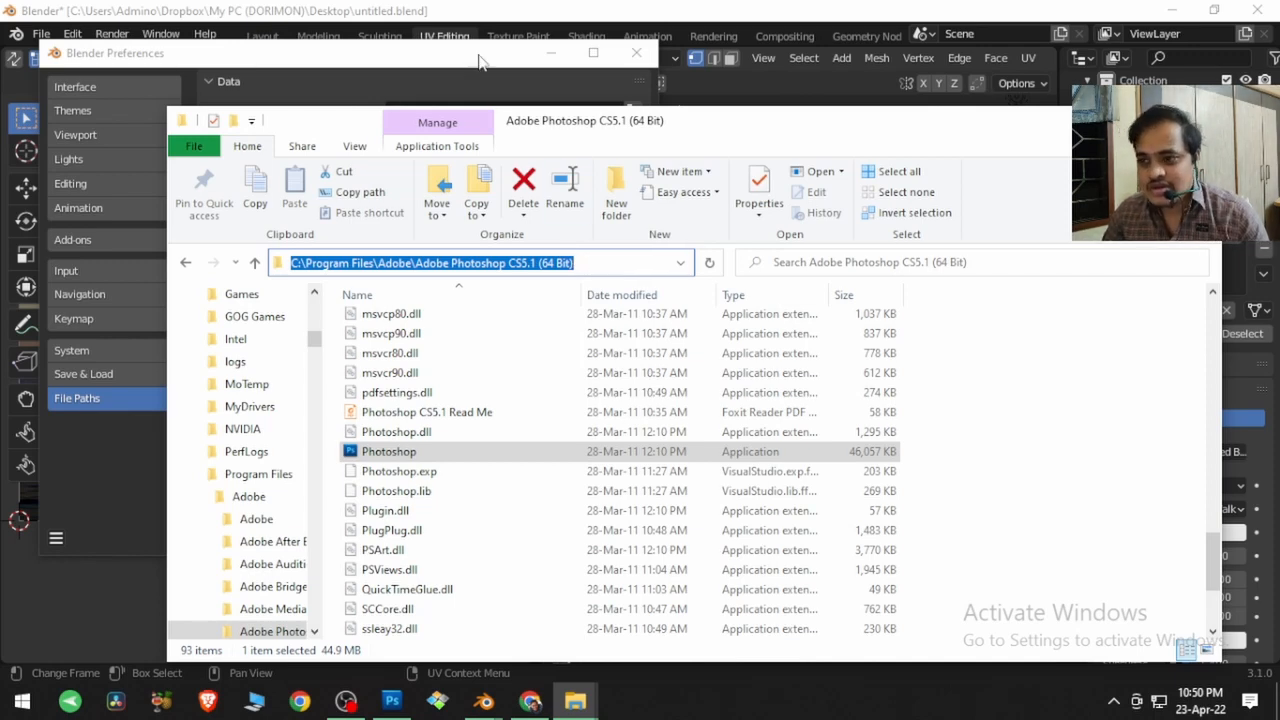
left_click(482, 60)
left_click(448, 331)
key("ctrl+v")
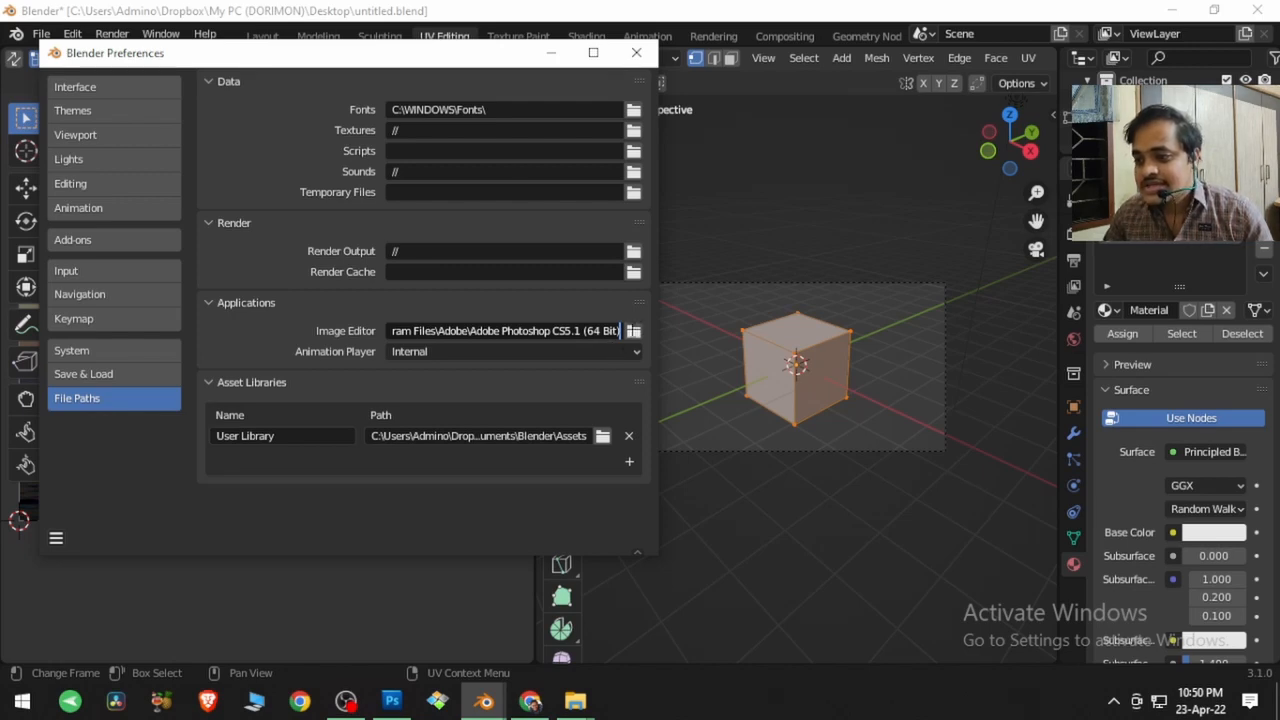
Step: Browse into the Adobe Photoshop CS5.1 (64 Bit) folder and set Photoshop.exe as the Image Editor application
left_click(634, 333)
left_click(634, 333)
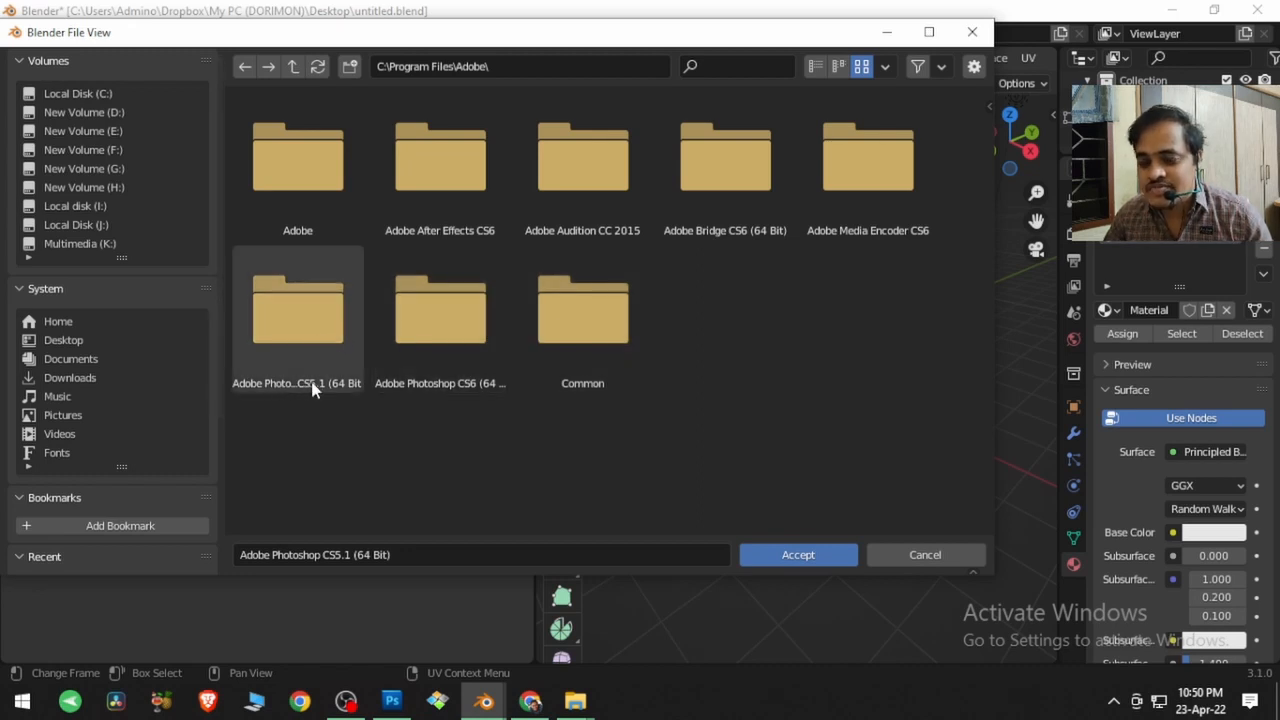
double_click(309, 317)
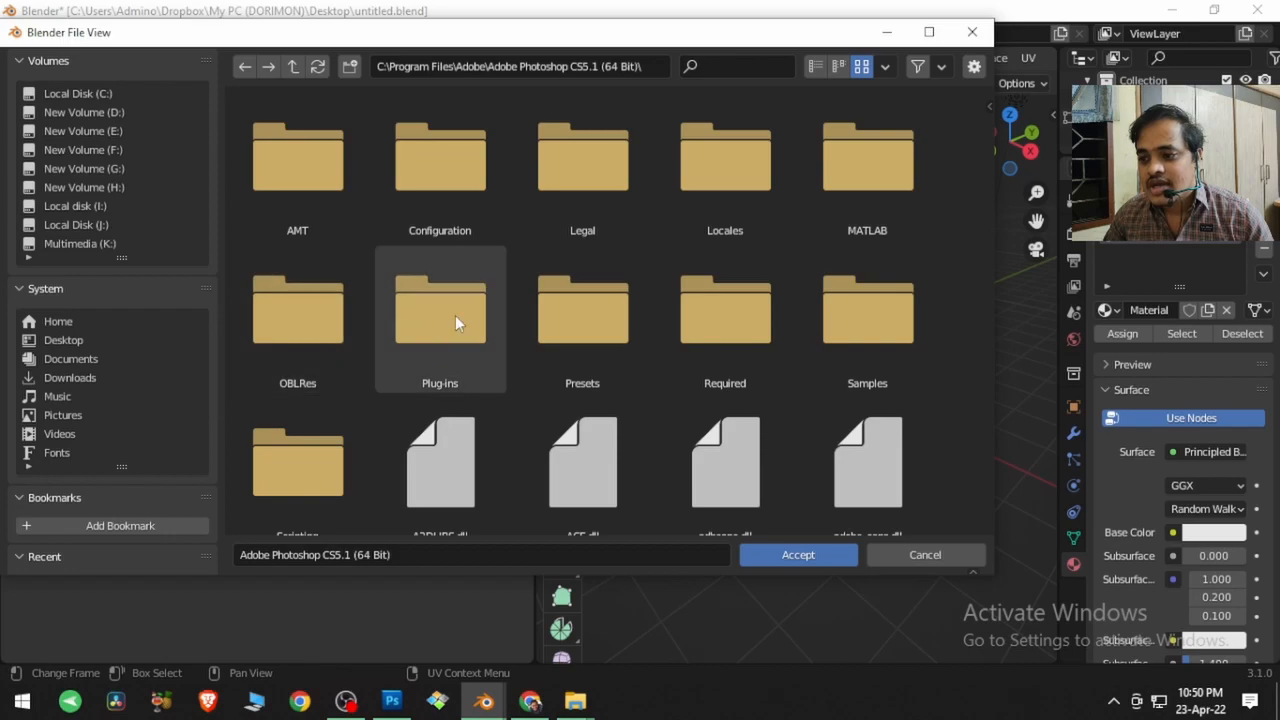
scroll(600, 350, "down", 10)
scroll(681, 378, "down", 8)
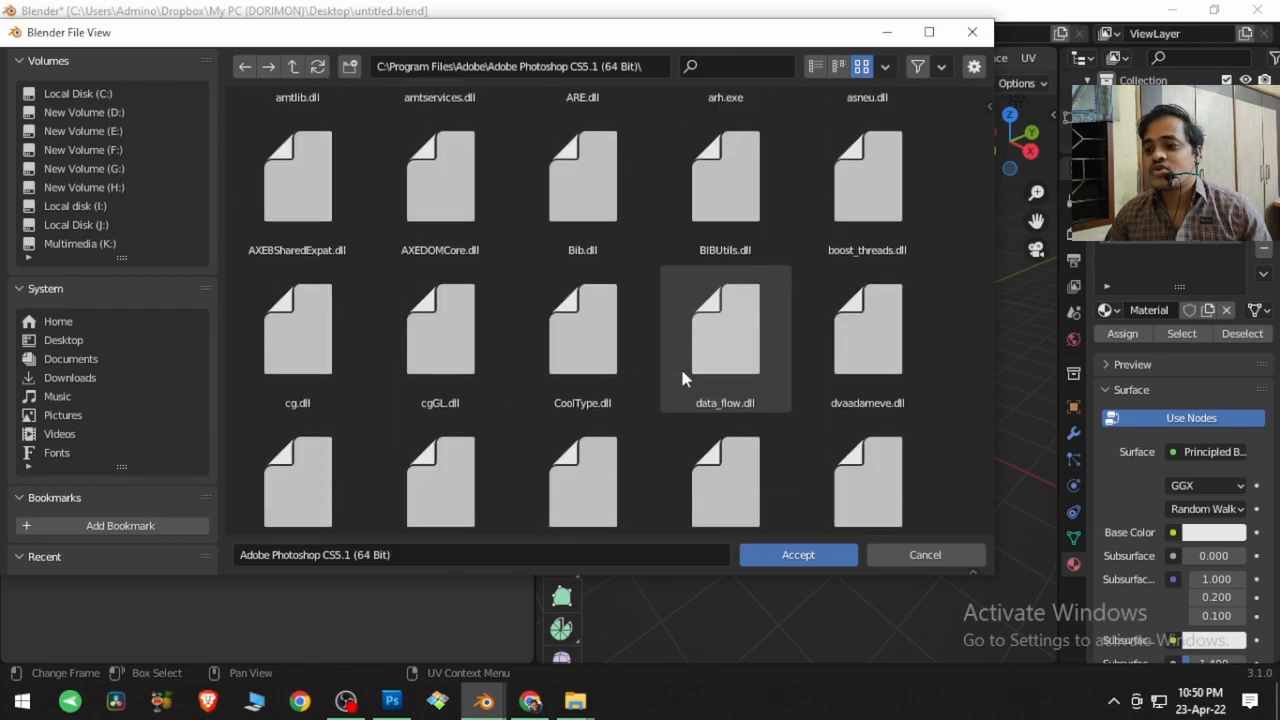
scroll(681, 378, "down", 10)
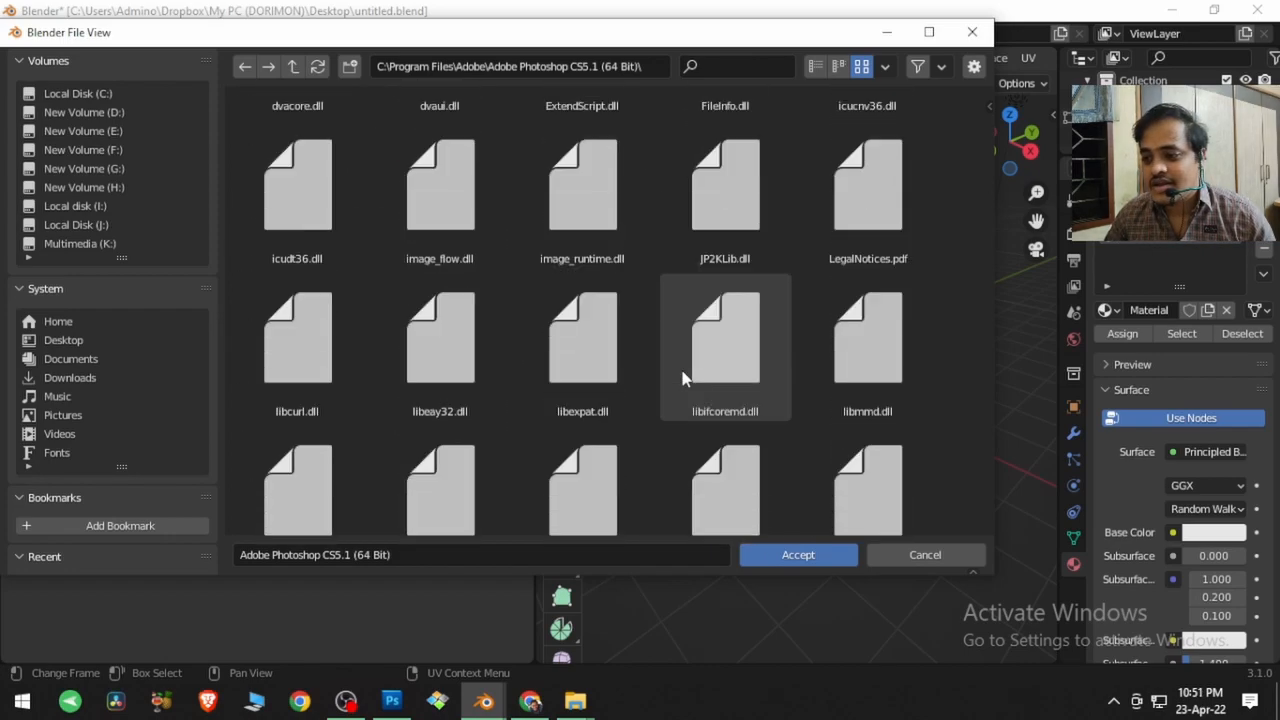
scroll(682, 375, "down", 2)
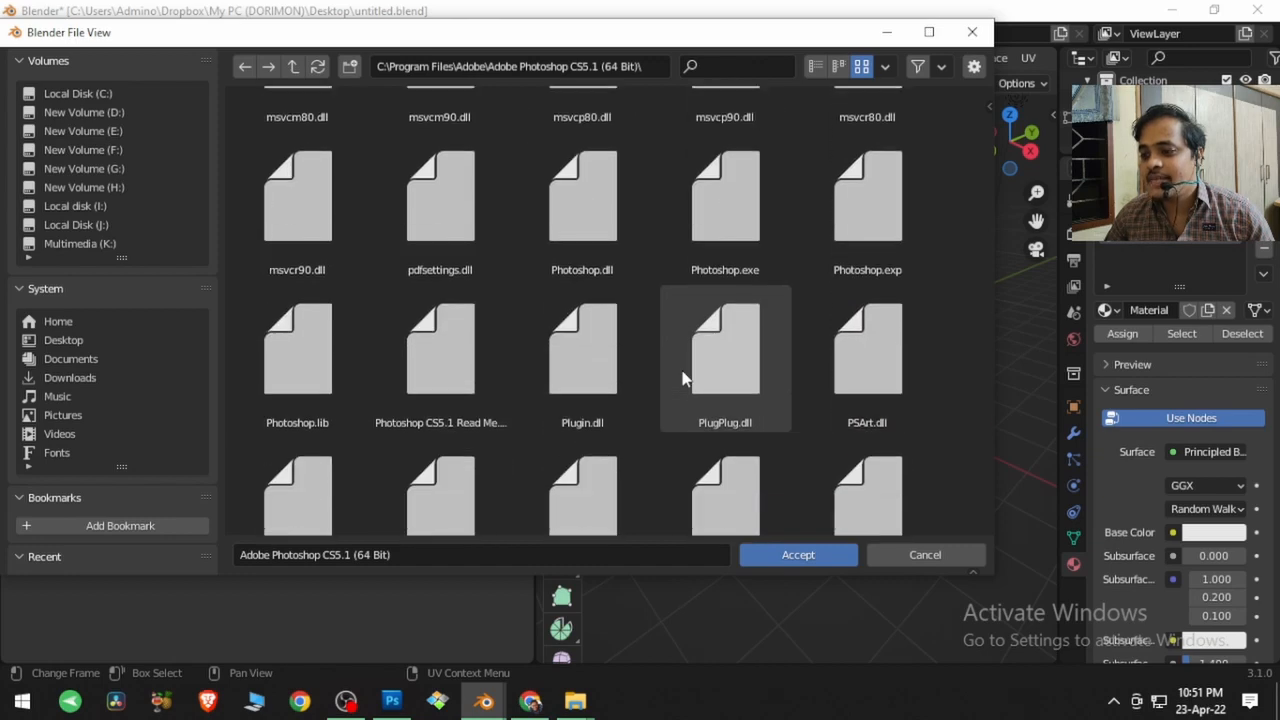
scroll(686, 371, "up", 3)
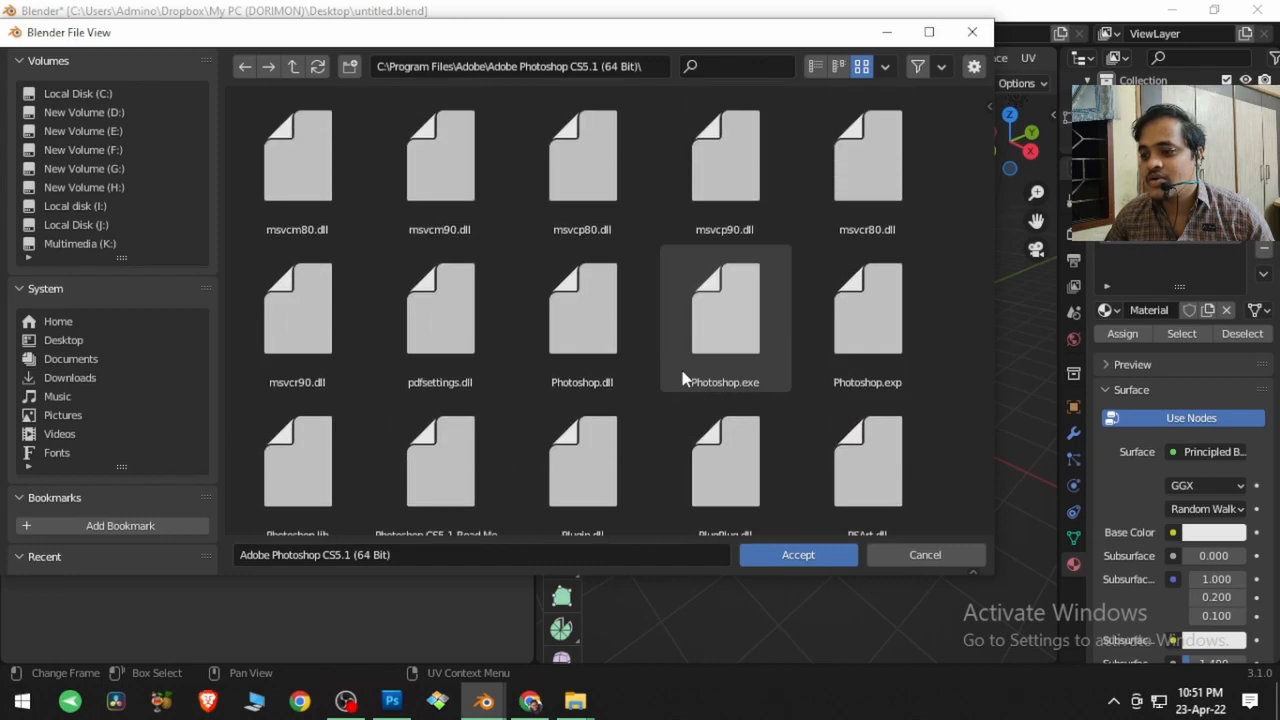
left_click(742, 380)
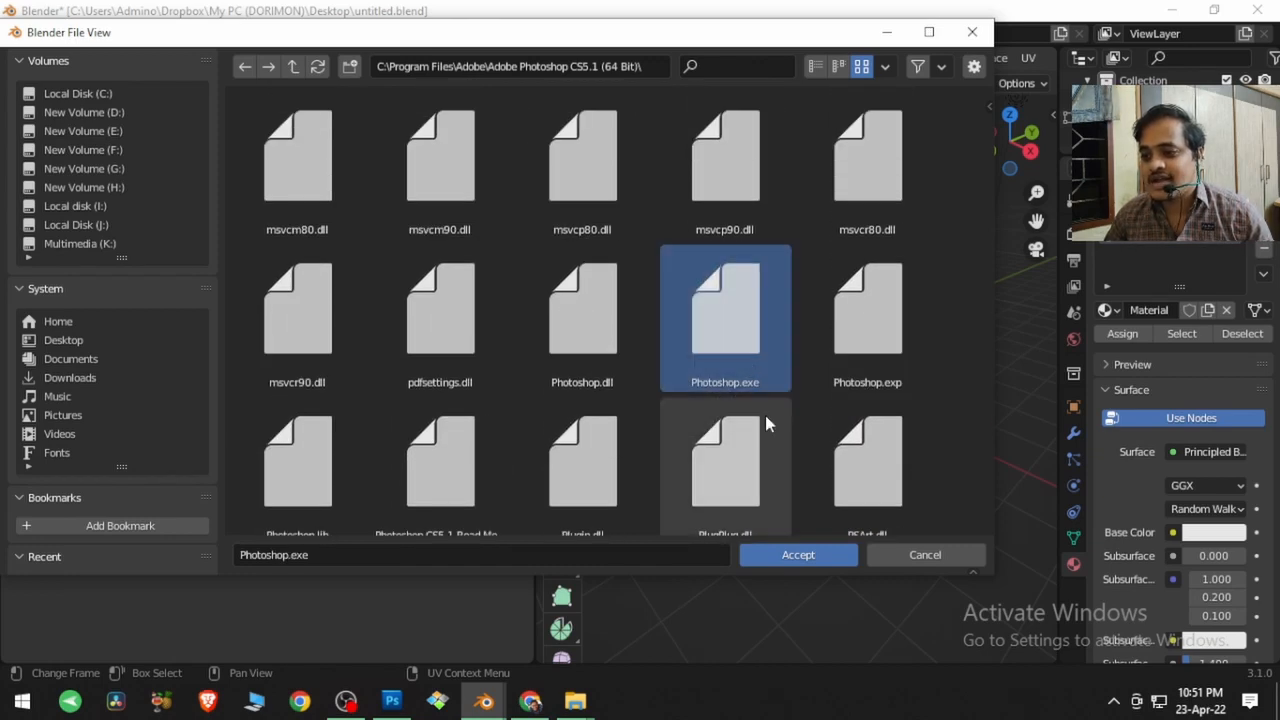
left_click(800, 550)
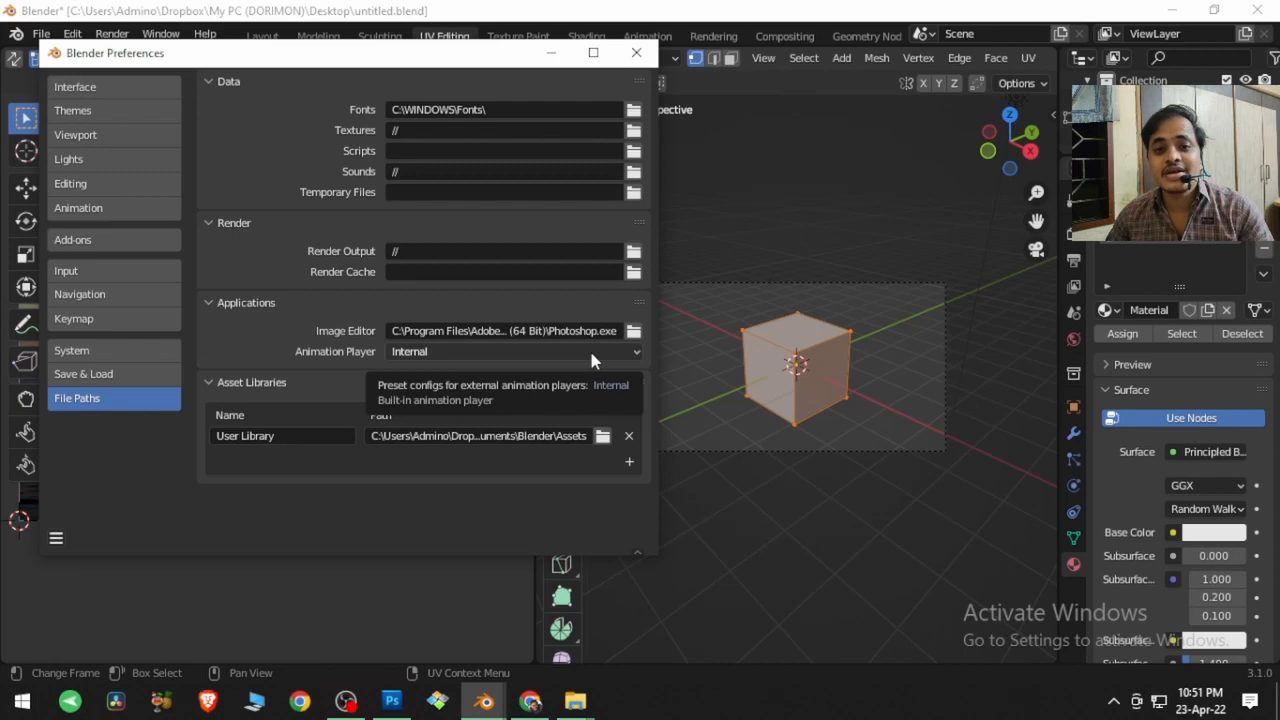
Step: Close the Blender Preferences window, then switch to the running Photoshop and close it
left_click(636, 55)
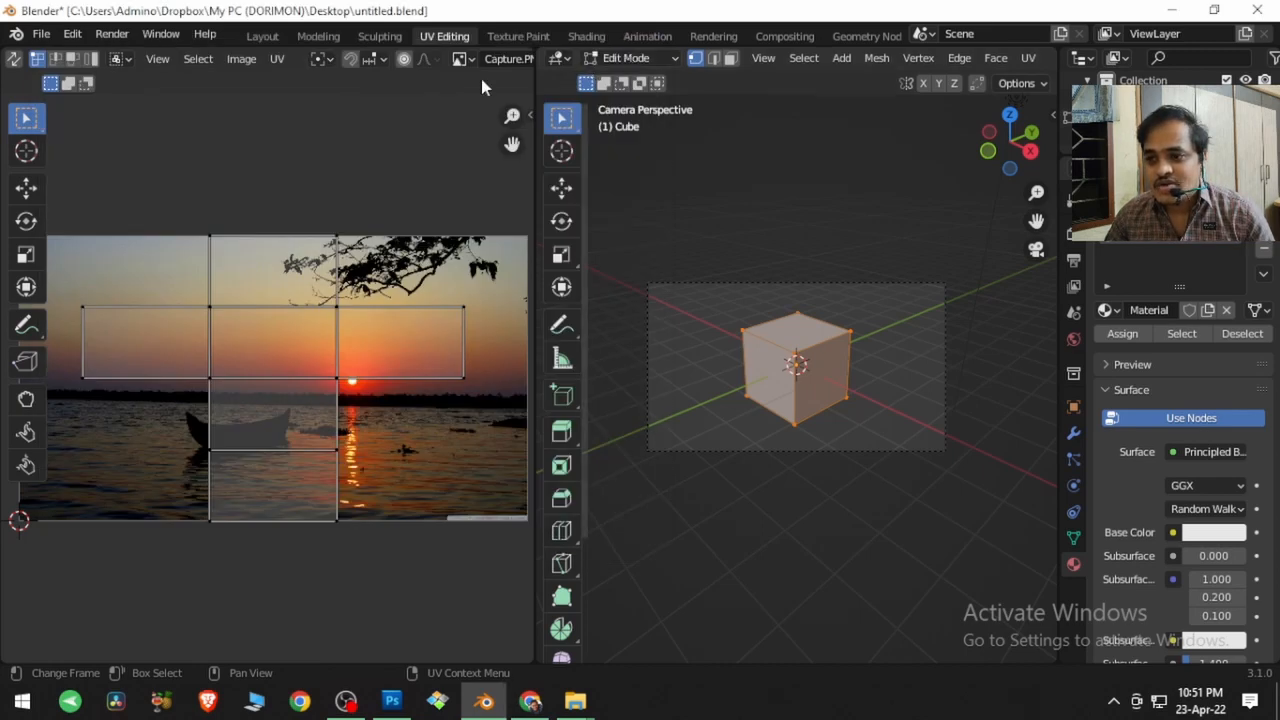
left_click(238, 59)
left_click(391, 700)
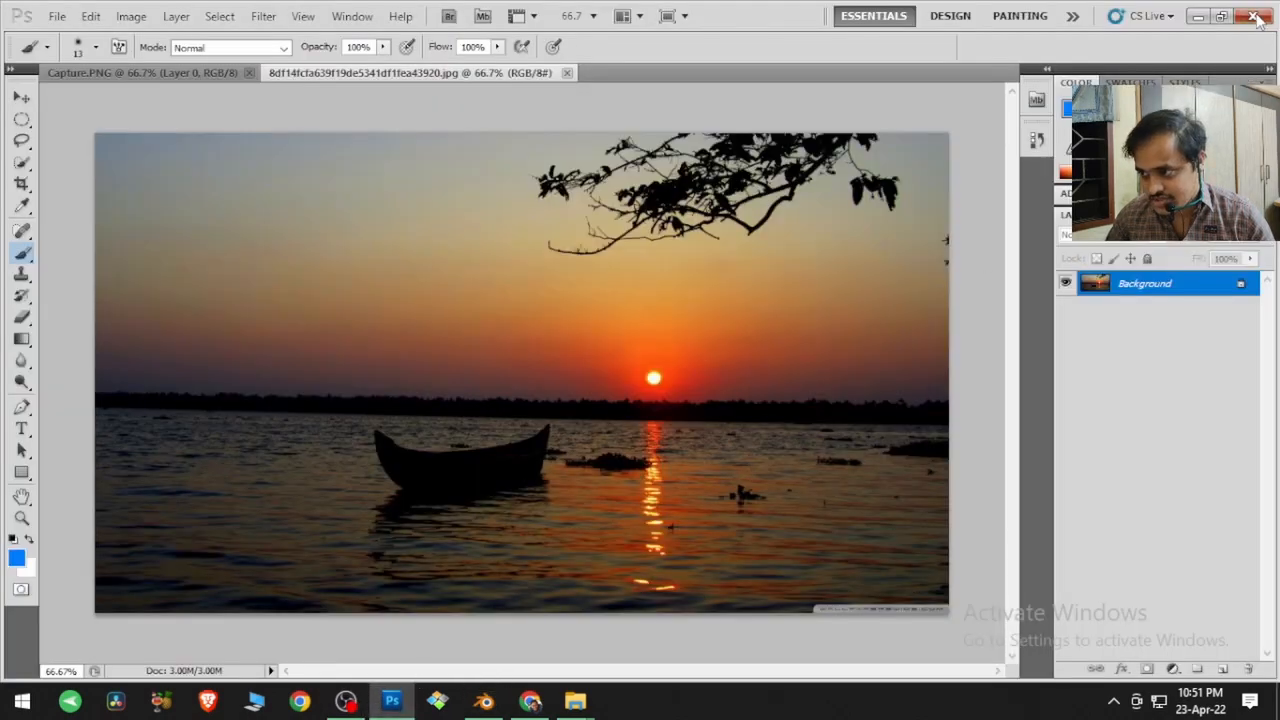
left_click(1250, 14)
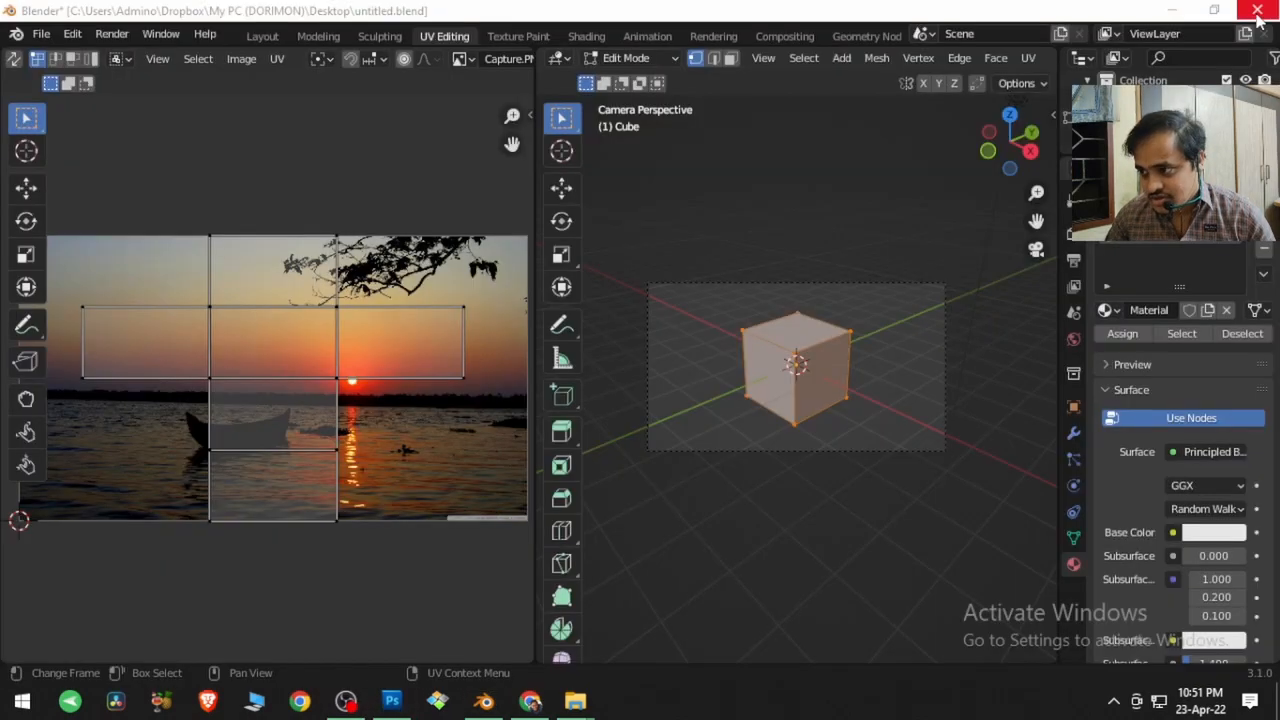
Step: Open the UV editor's image in Photoshop with Edit Externally and paint a blue zigzag brush stroke across the sky
left_click(242, 60)
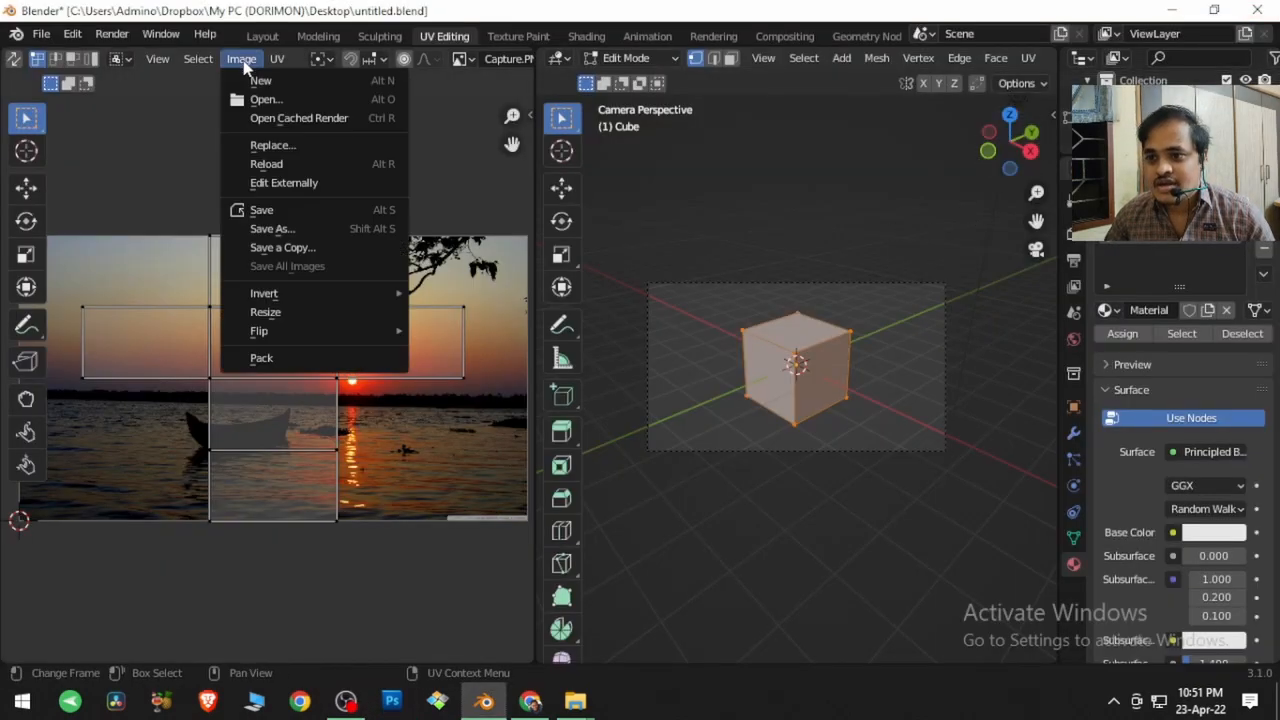
left_click(284, 185)
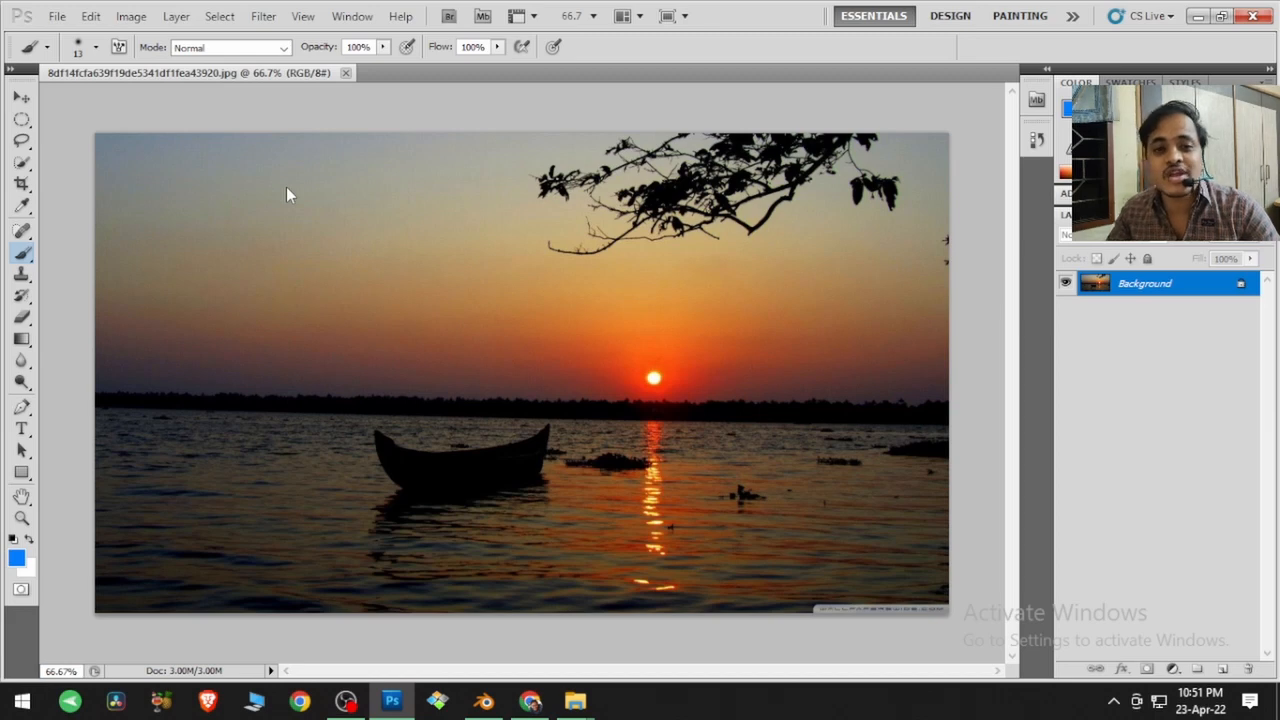
mouse_move(189, 317)
left_mouse_down()
mouse_move(330, 275)
mouse_move(511, 332)
mouse_move(794, 329)
left_mouse_up()
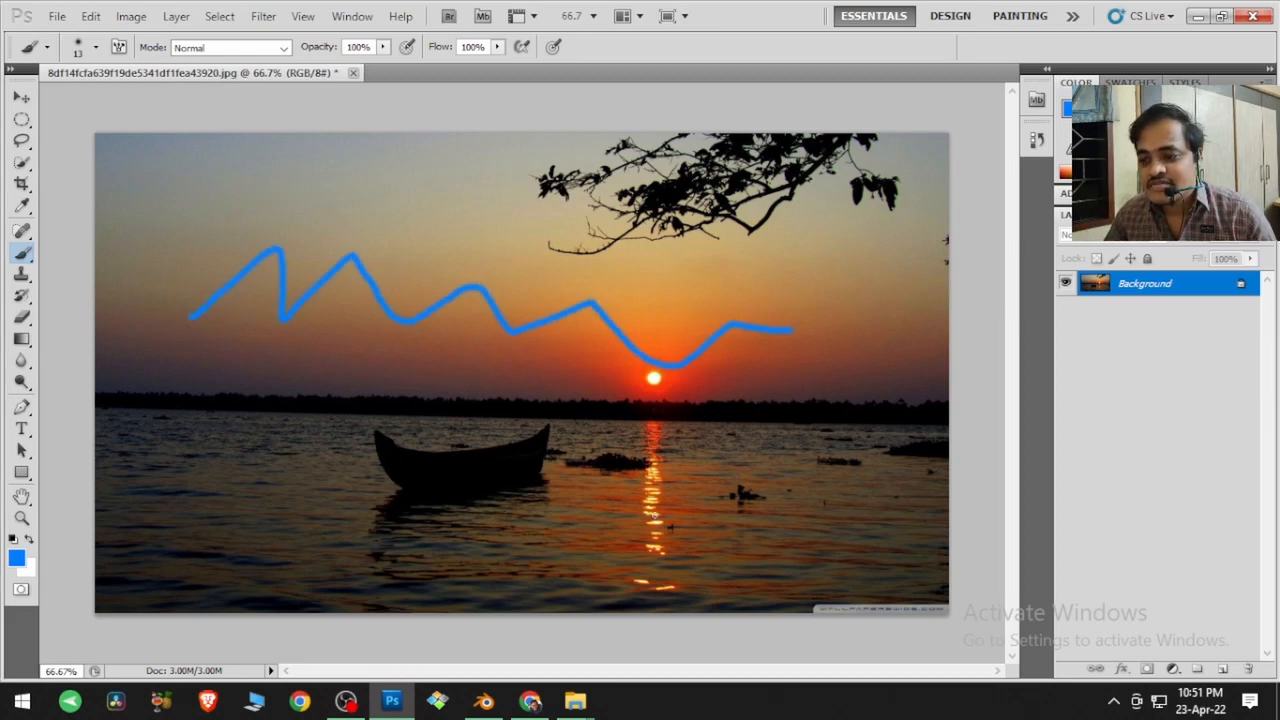
Step: Save the image with the blue stroke in Photoshop and reload it in Blender's UV editor
left_click(484, 701)
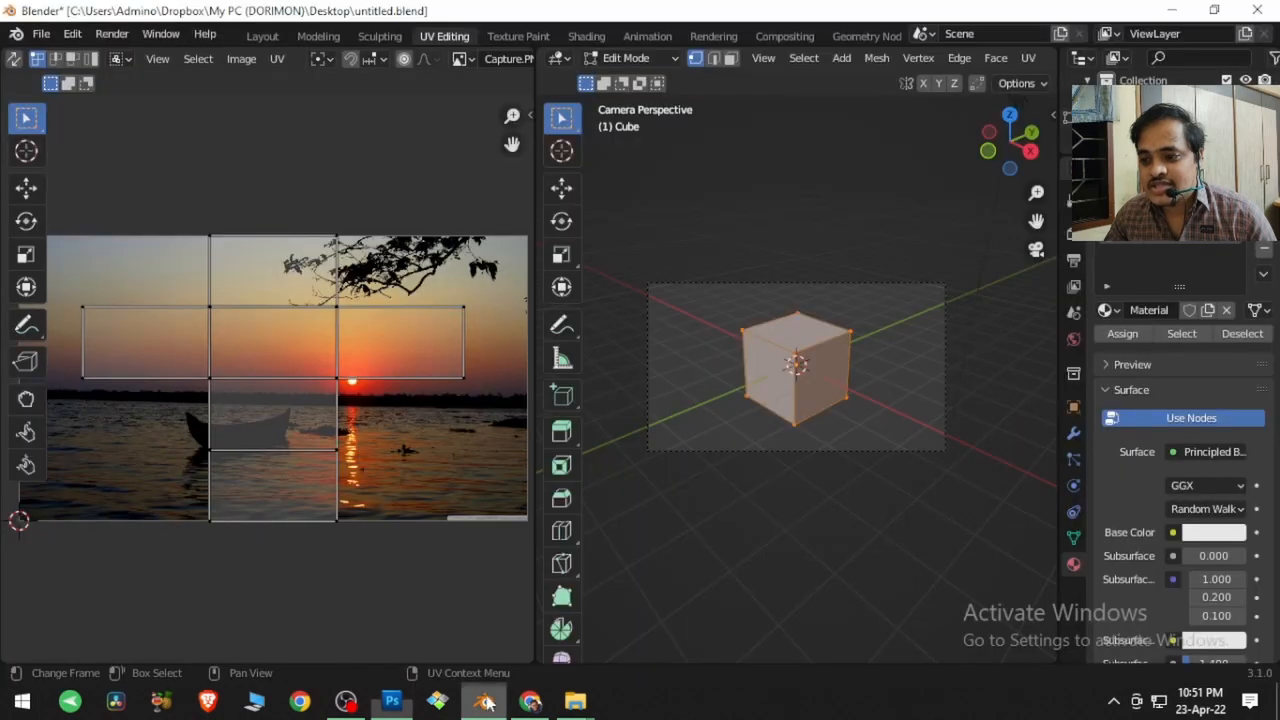
left_click(392, 701)
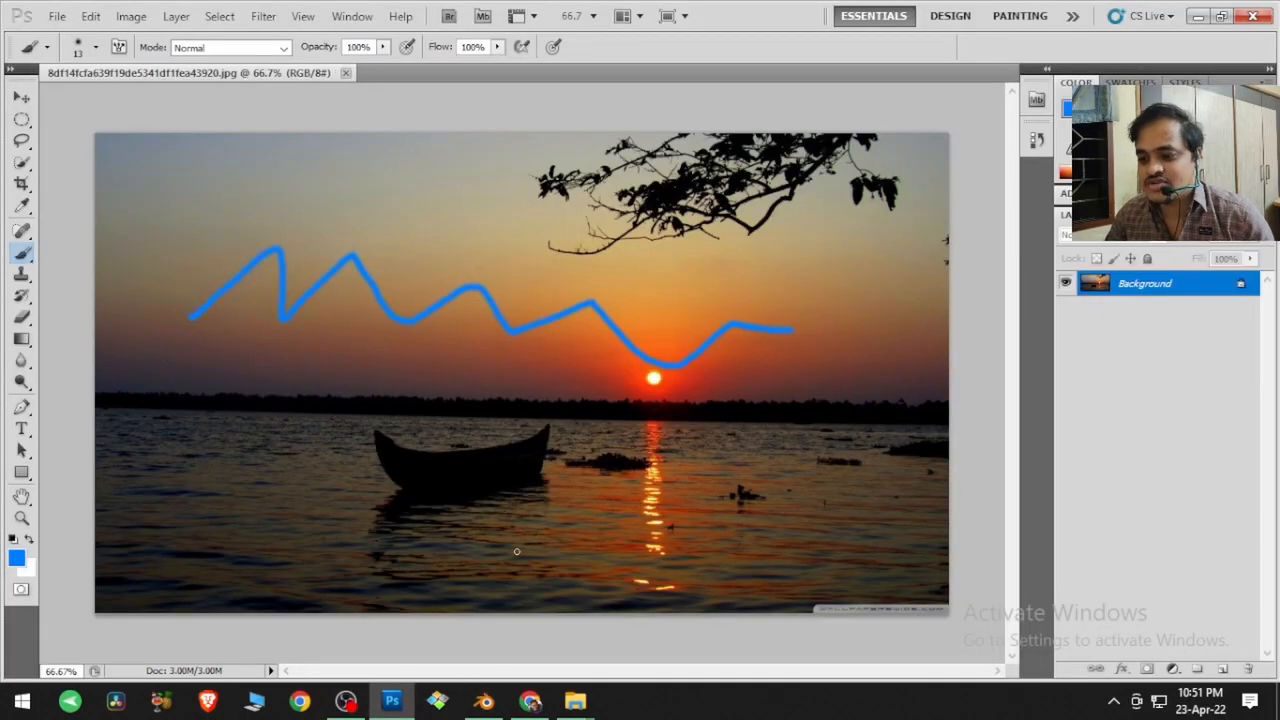
left_click(484, 701)
key("alt+r")
Step: Undo the blue stroke in Photoshop, save the image, and reload it in Blender's UV editor
left_click(392, 701)
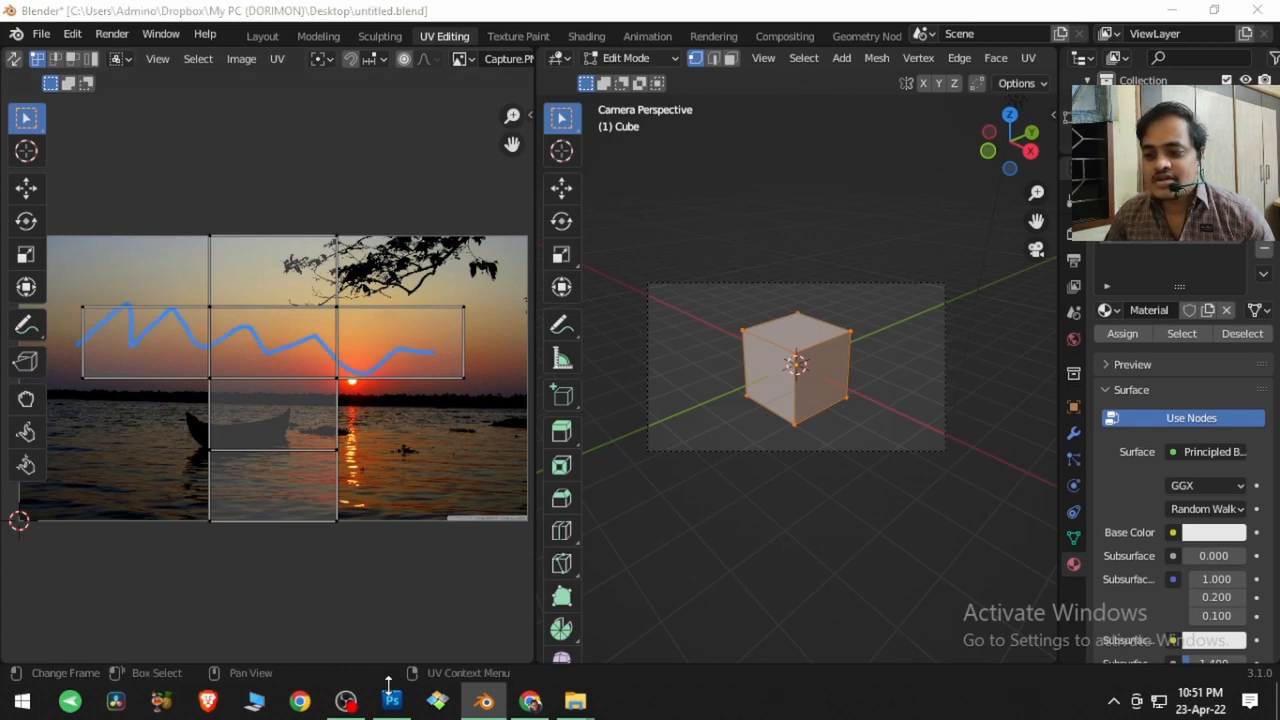
key("ctrl+z")
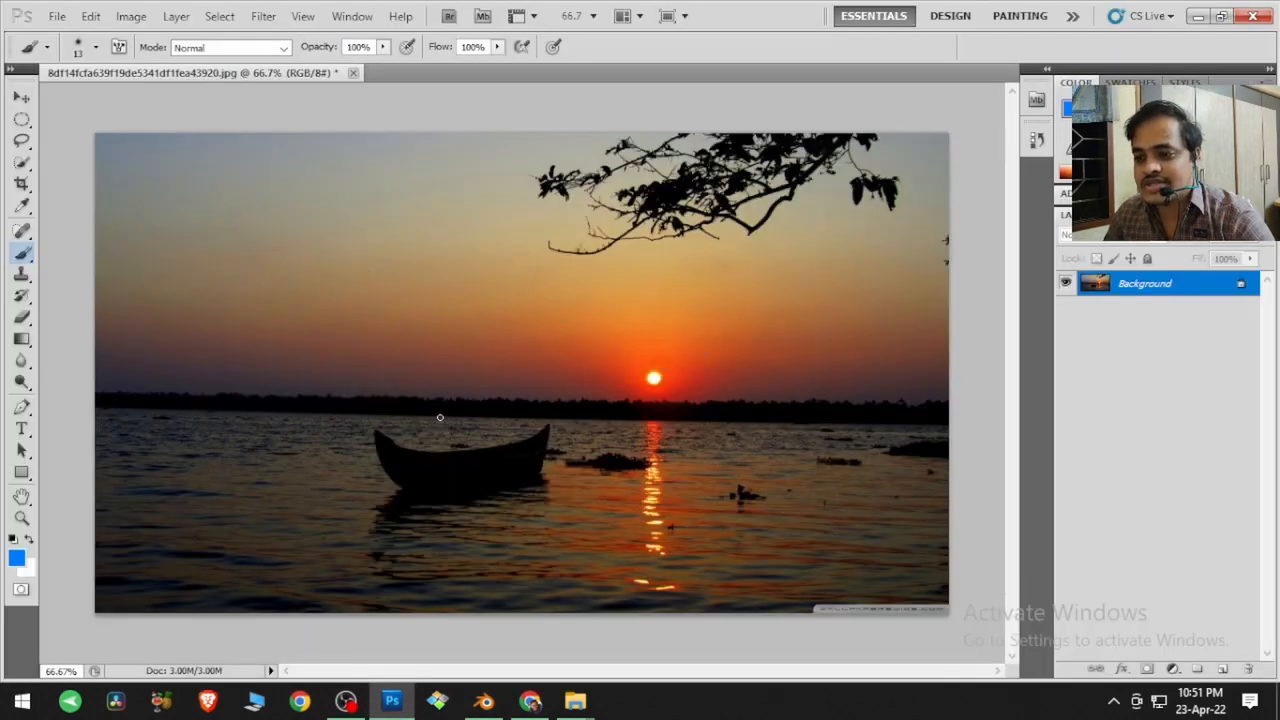
key("ctrl+s")
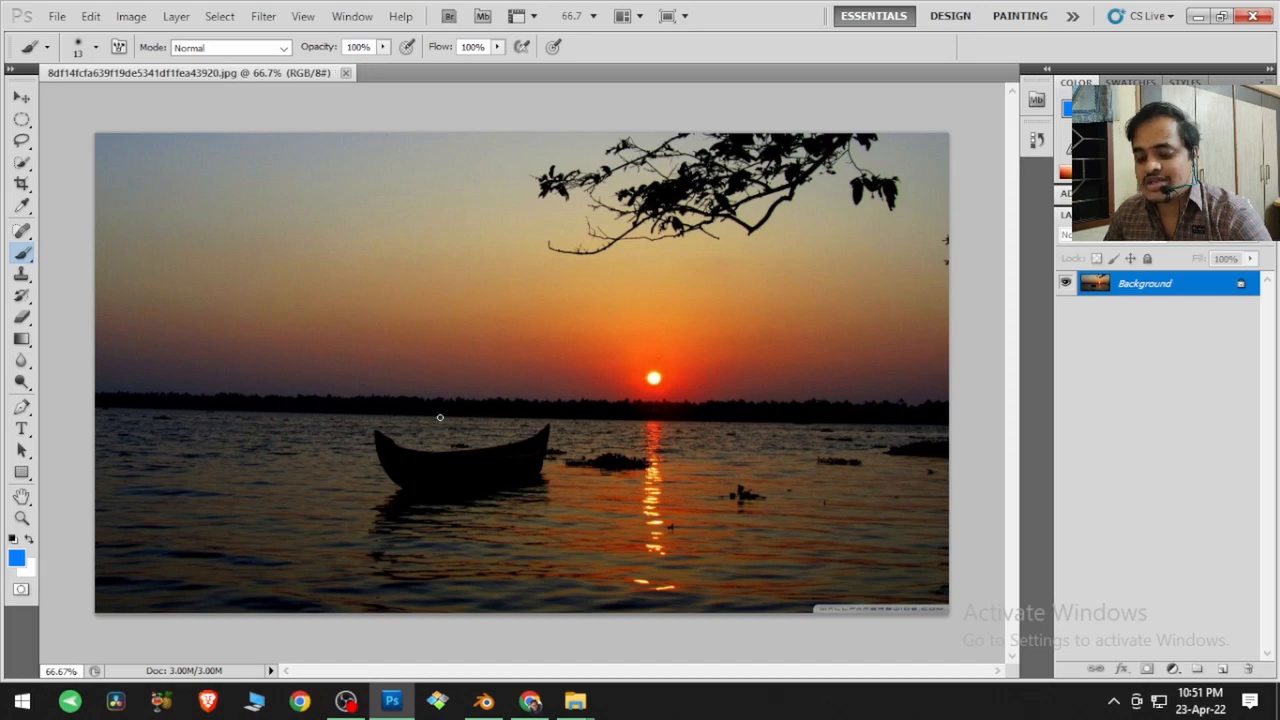
key("alt+Tab")
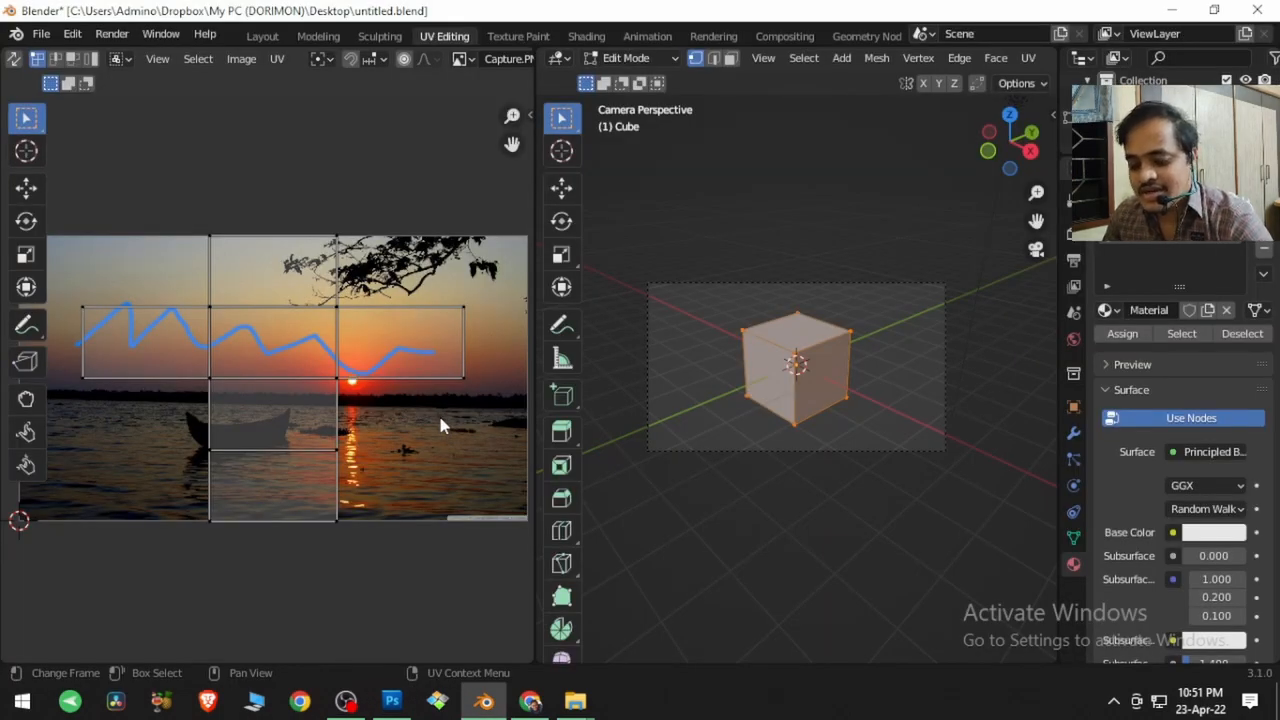
key("alt+r")
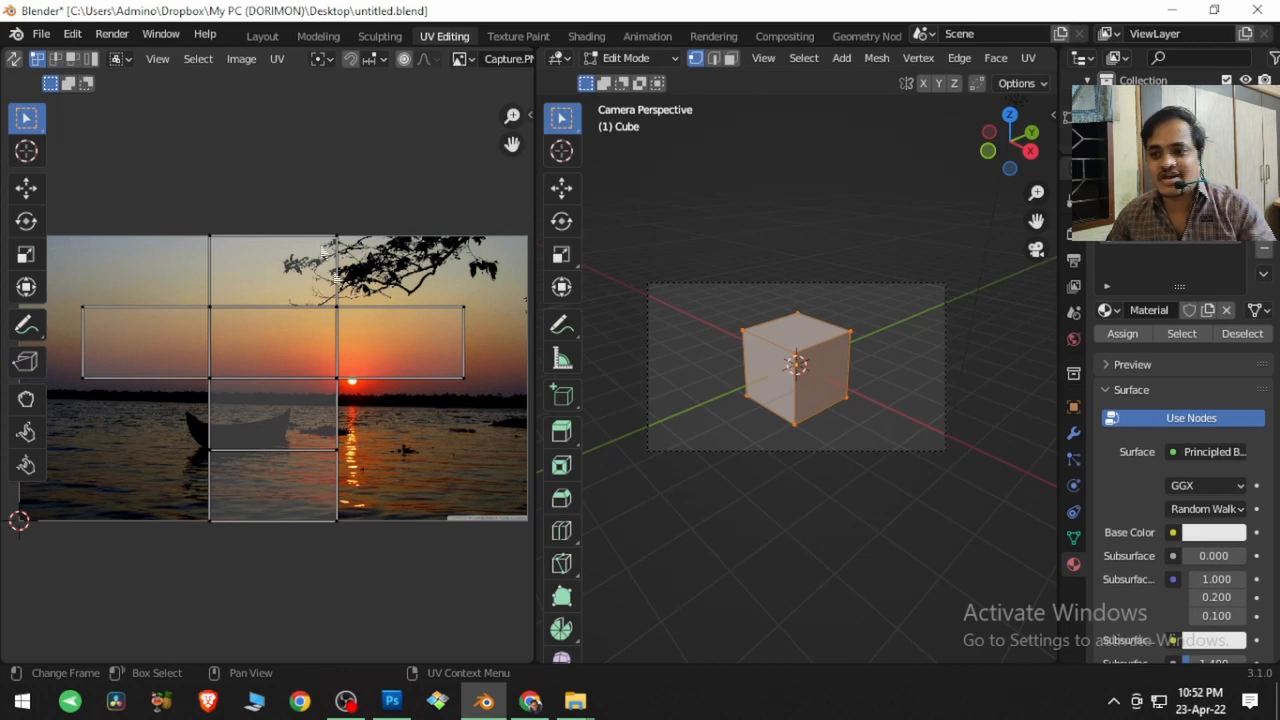
Step: Save the sunset image to its existing file from Blender's UV editor
left_click(226, 61)
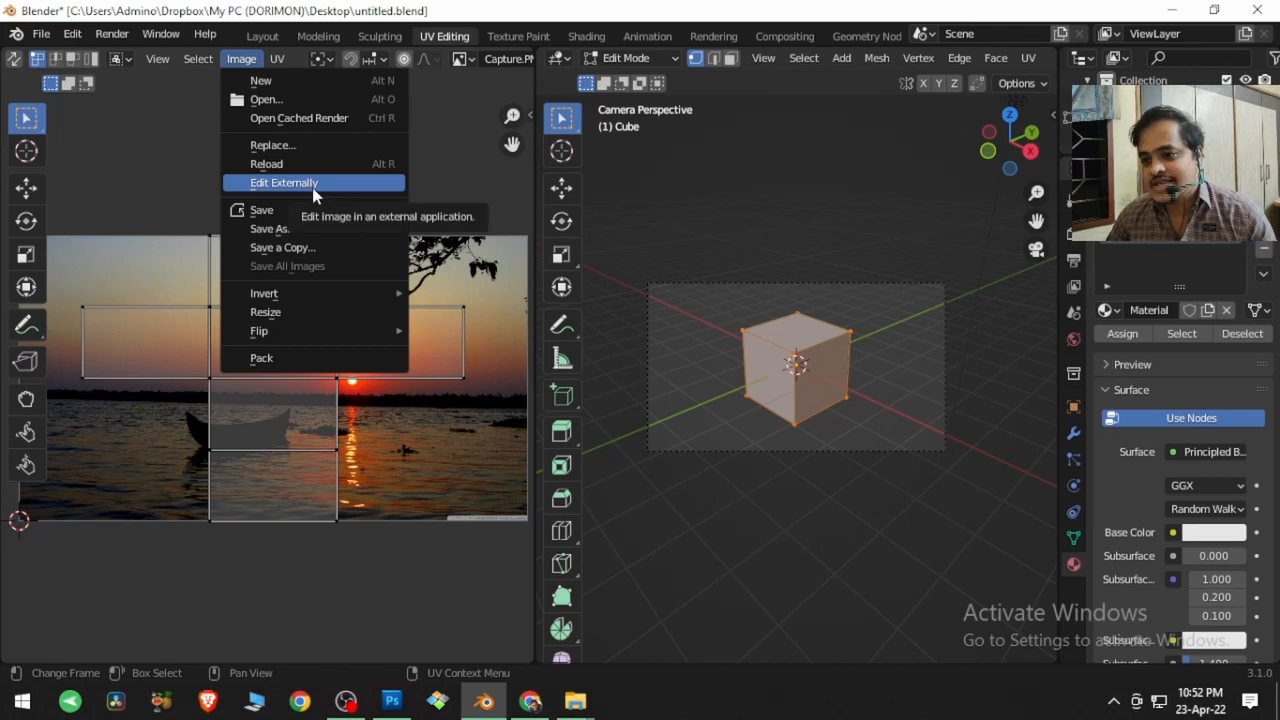
left_click(313, 215)
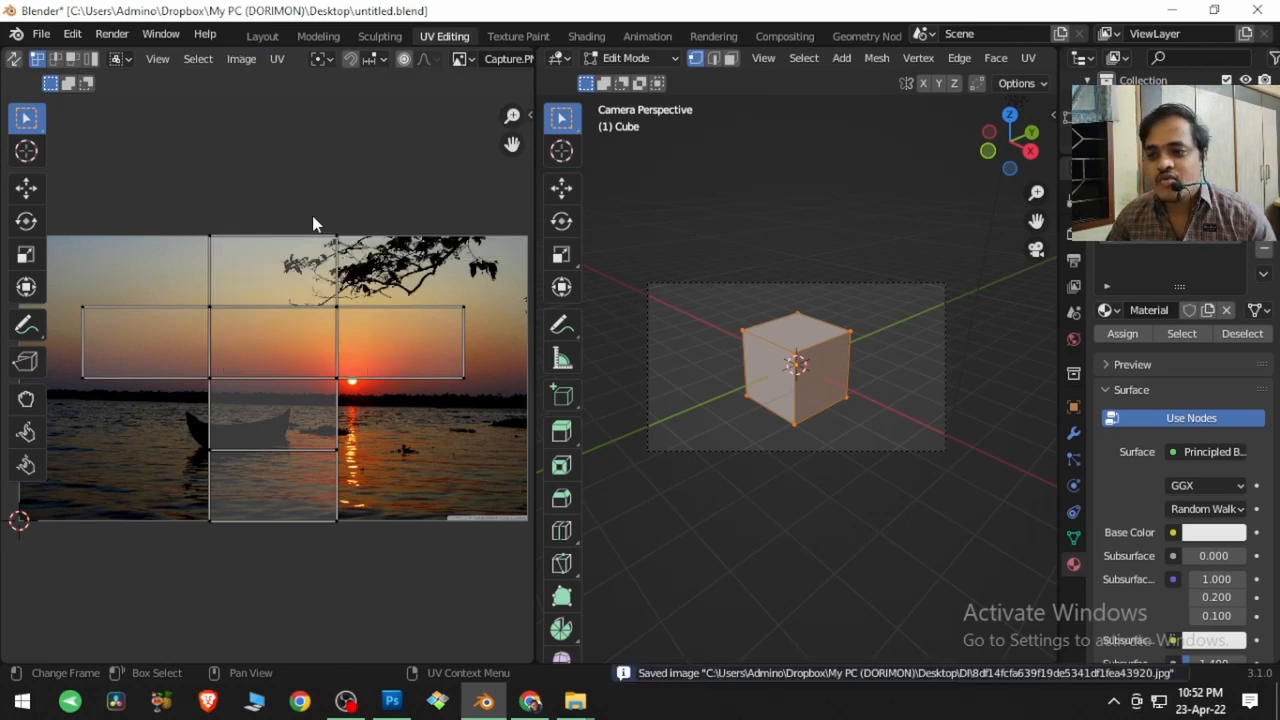
Step: Examine the Save As options for the UV editor's image, including the file format, and cancel without saving
left_click(243, 60)
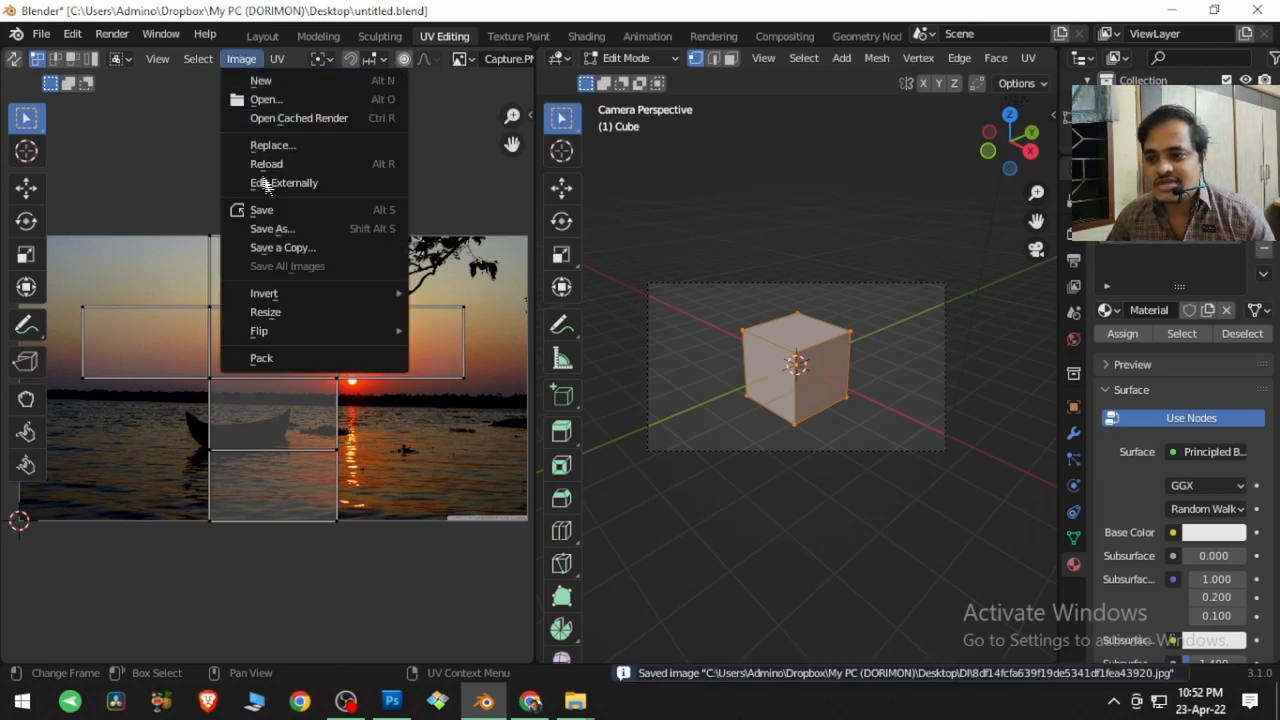
left_click(281, 230)
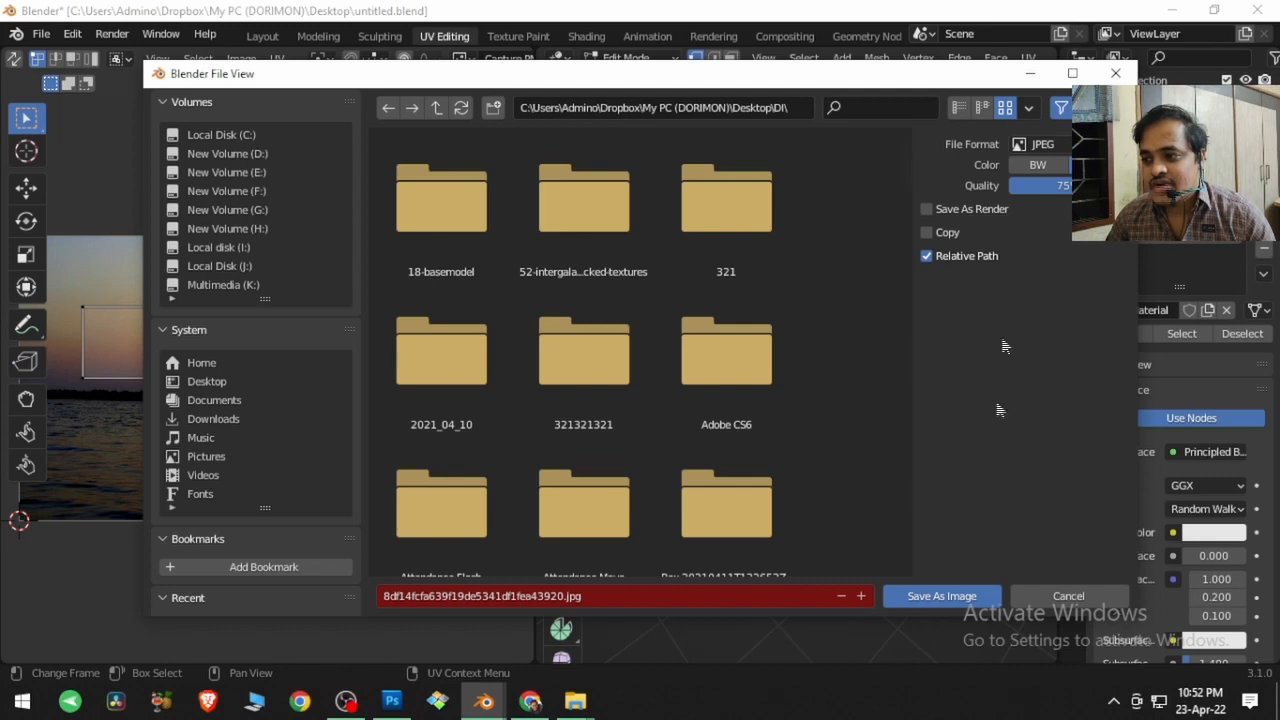
left_click(1048, 148)
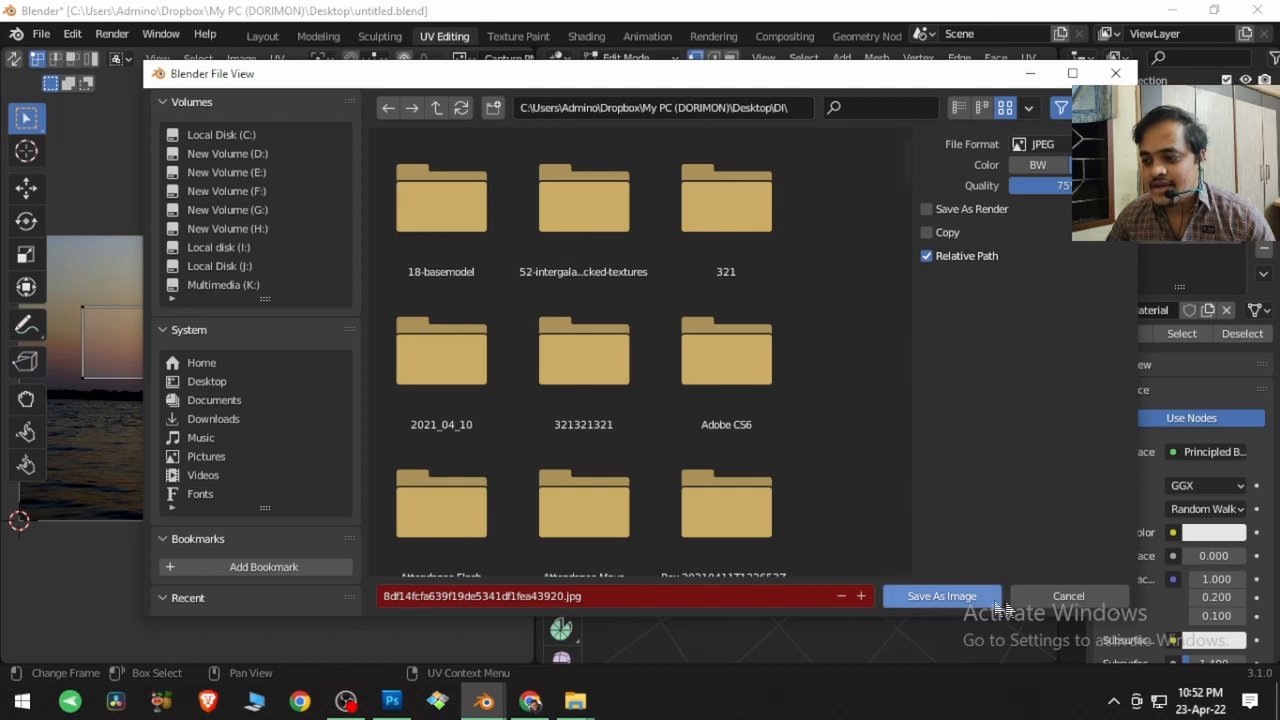
left_click(1062, 597)
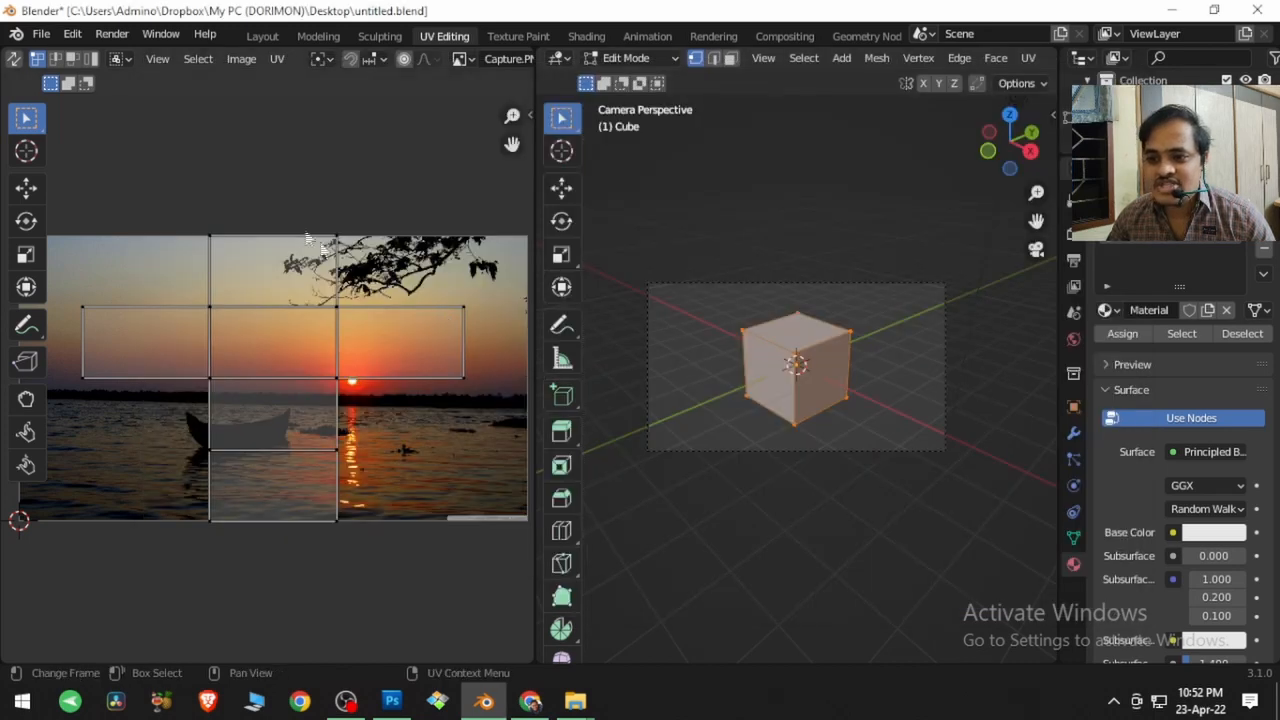
Step: Set the image copy's file name to 8df14fcfa639f19de5341df1fea43923.jpg in the Save a Copy dialog and cancel without saving
left_click(242, 62)
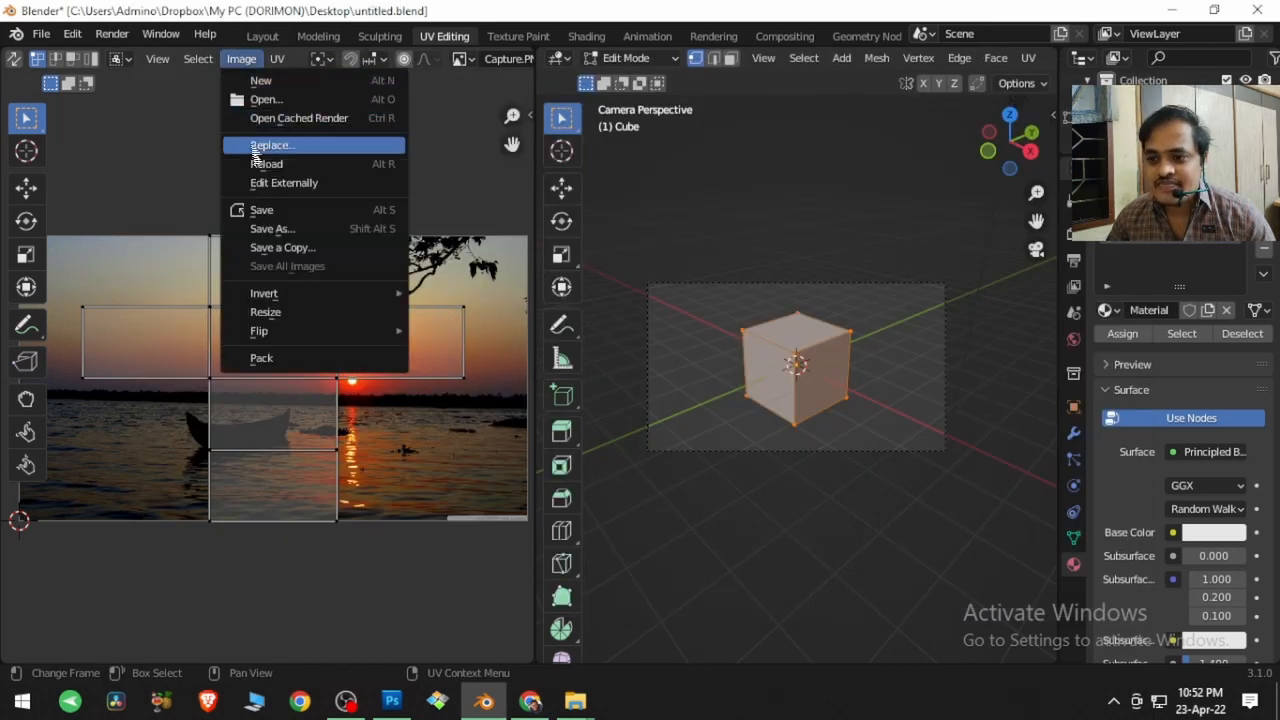
left_click(283, 249)
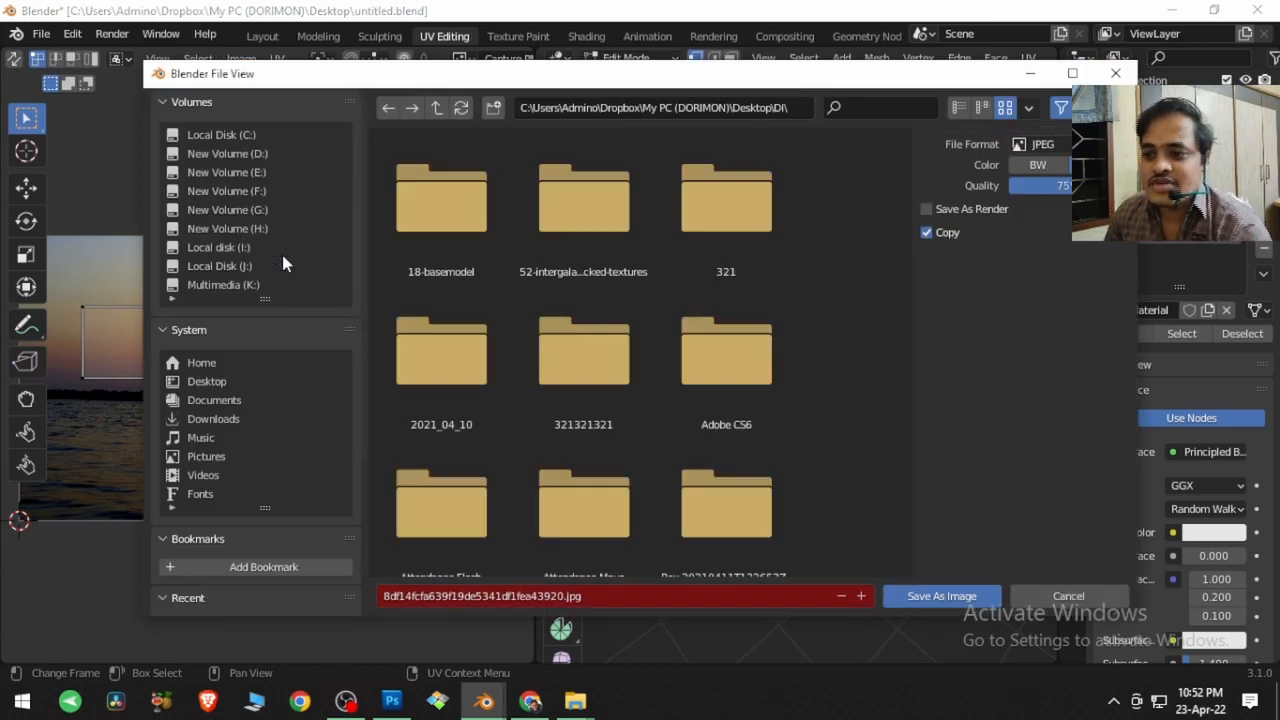
left_click(861, 598)
left_click(861, 596)
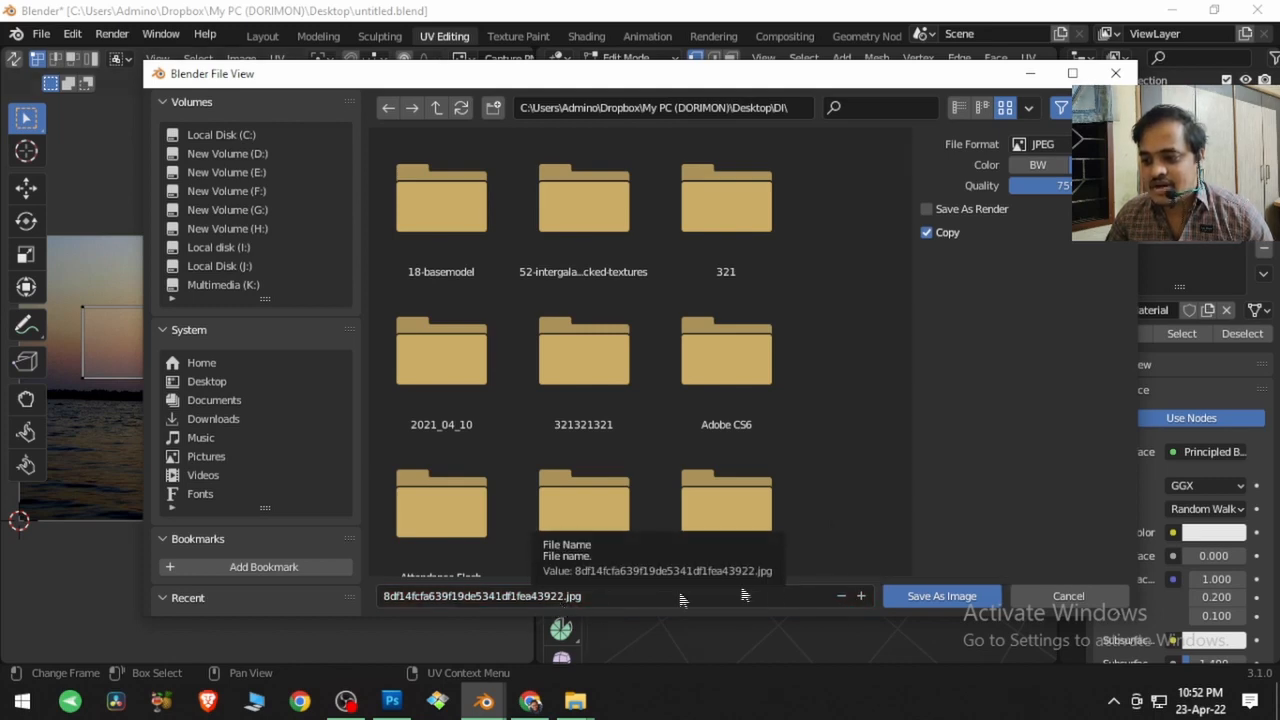
left_click(860, 596)
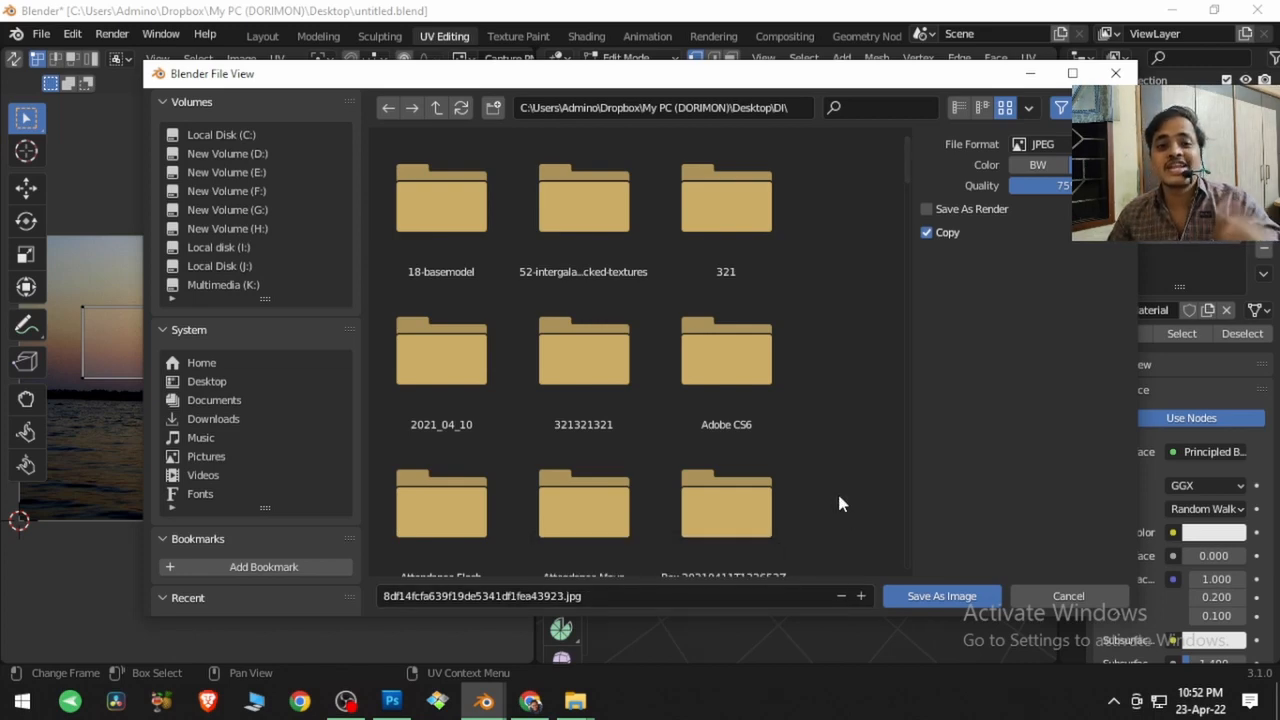
left_click(1080, 598)
left_click(241, 58)
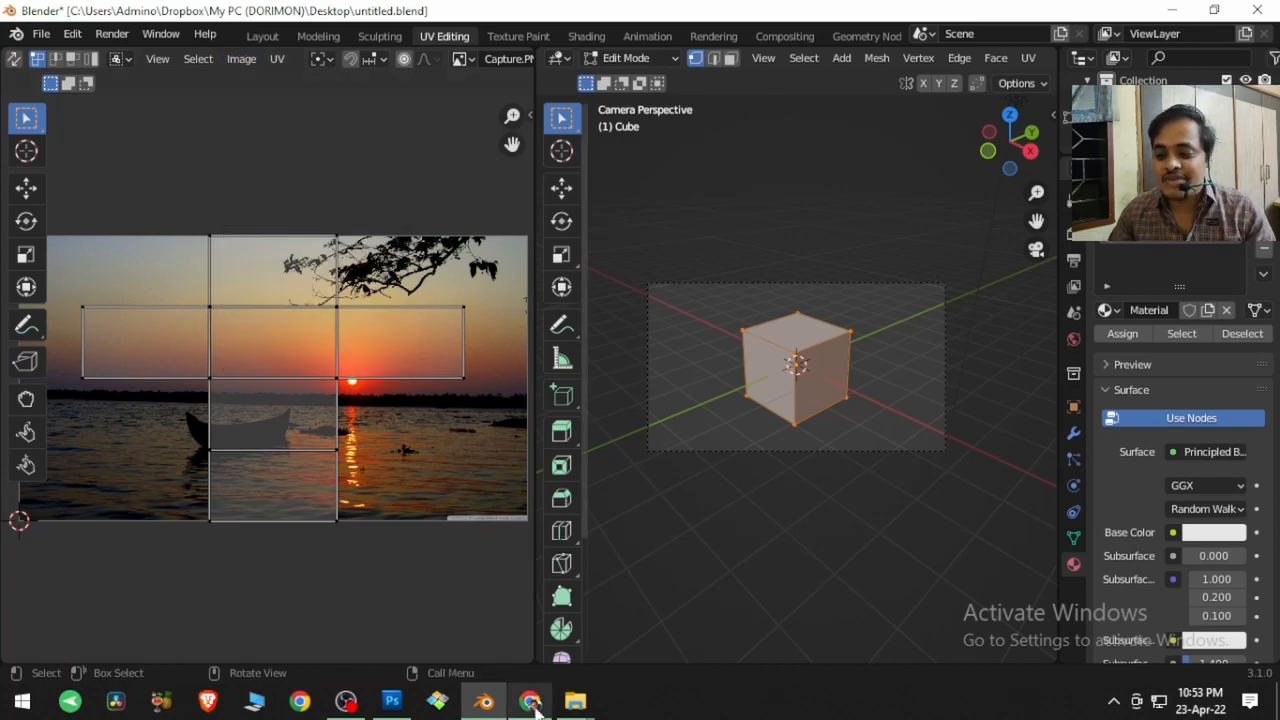
Step: Switch to Chrome and examine the support links in the description of the "Blender Hindi UV Editor's Select Menu" YouTube video
mouse_move(529, 694)
left_click(531, 634)
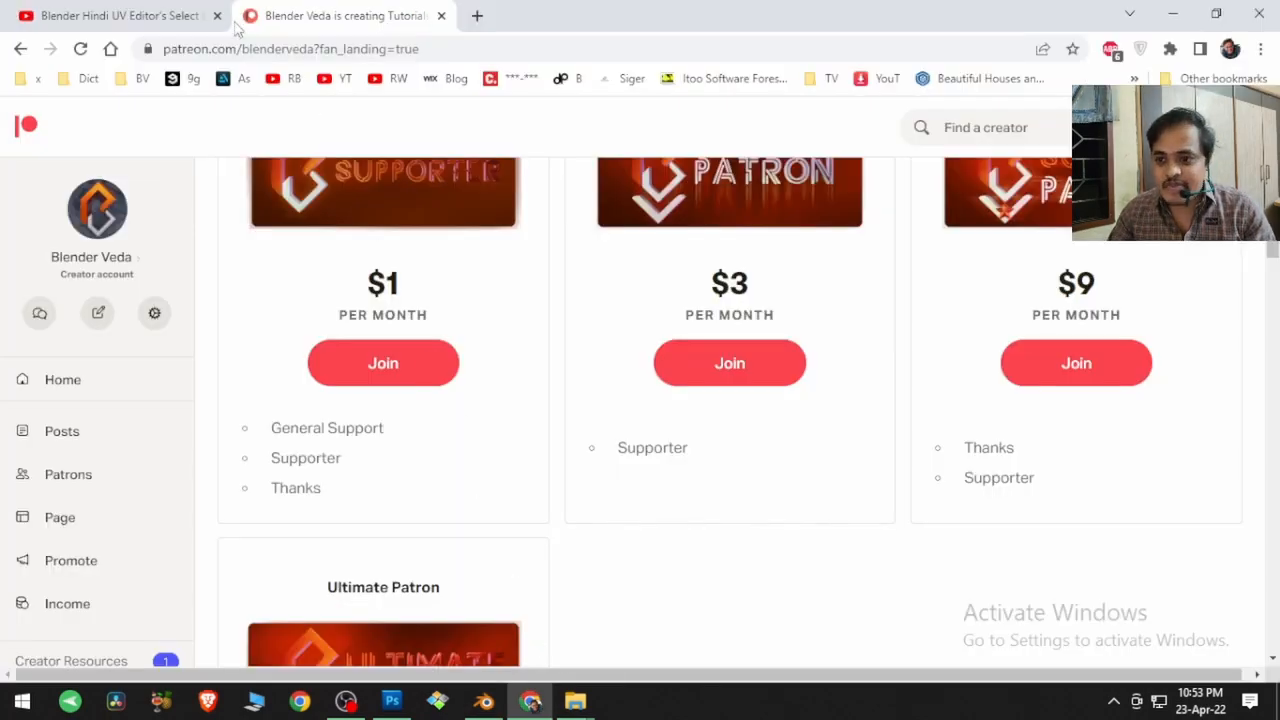
left_click(150, 16)
scroll(60, 413, "up", 4)
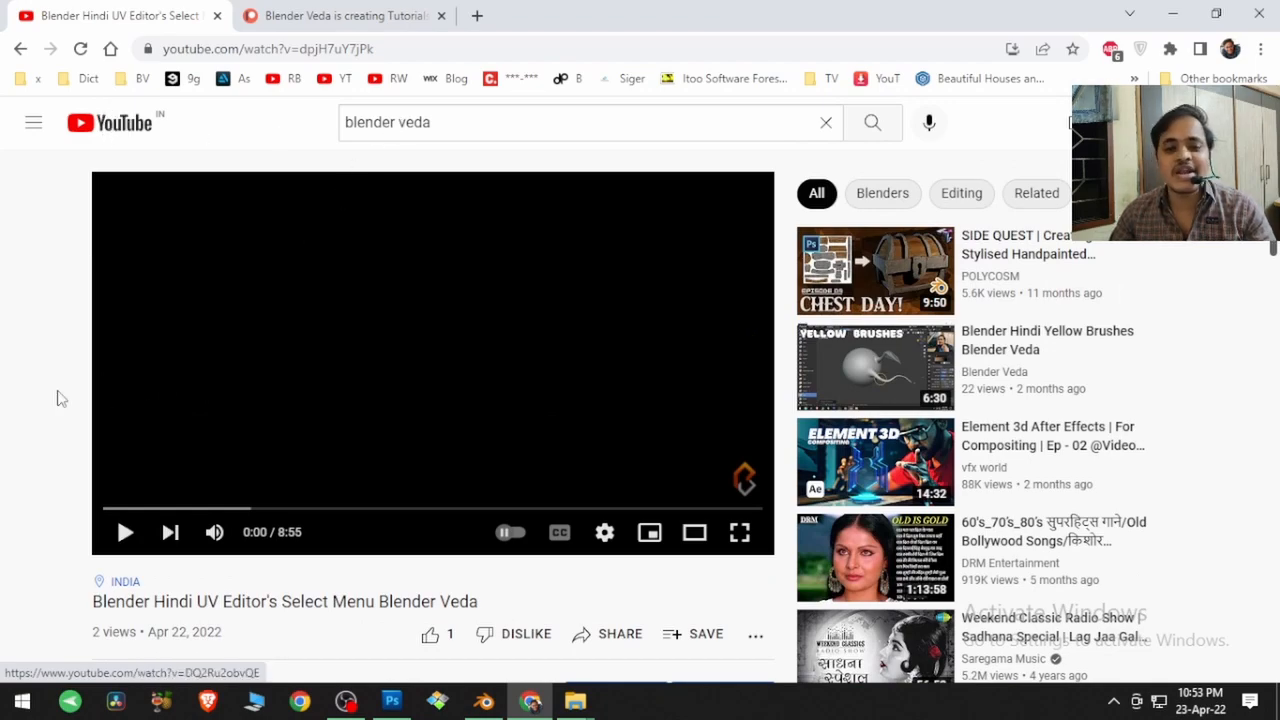
scroll(60, 398, "down", 4)
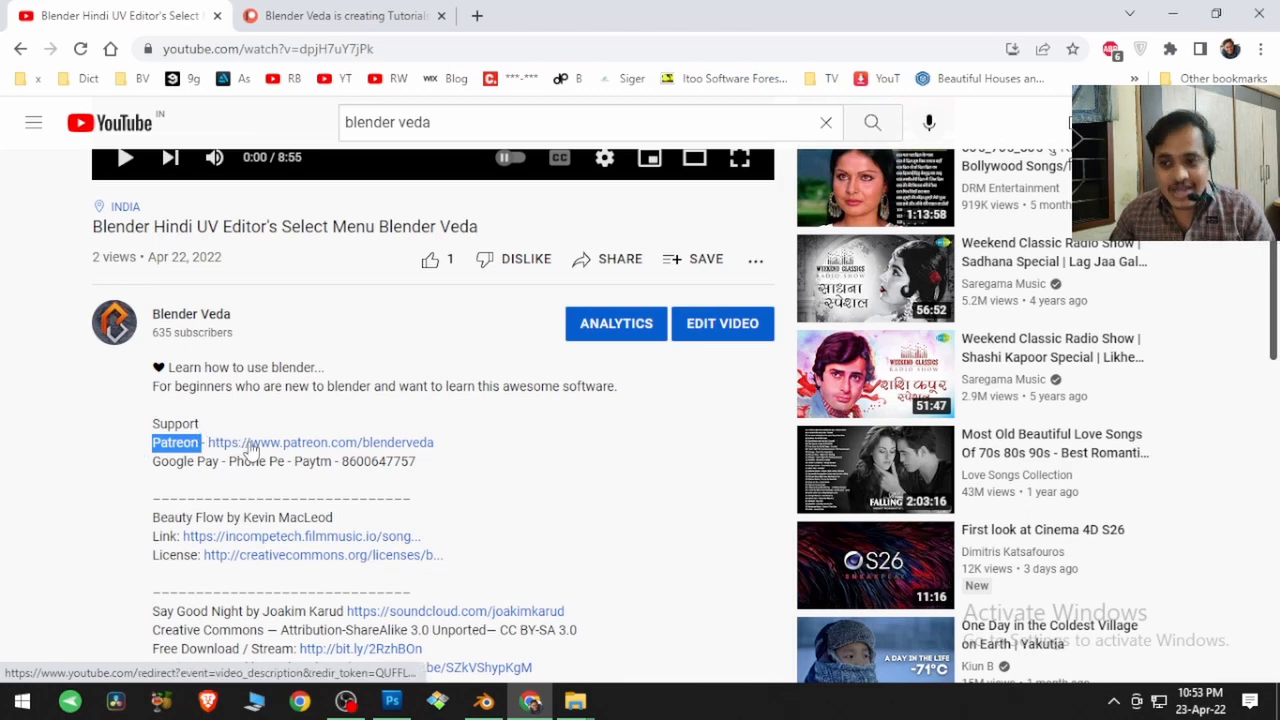
Step: Examine the membership levels on Blender Veda's Patreon page, from Supporter to Ultimate Patron
left_click(331, 20)
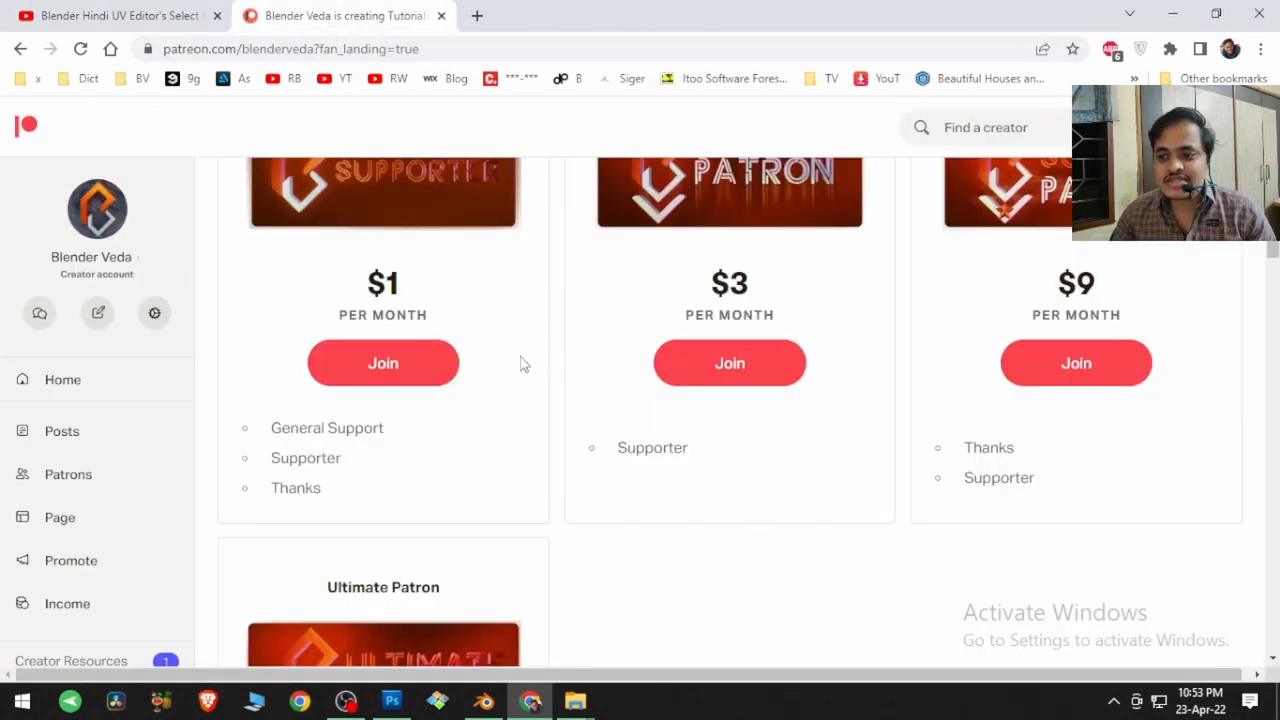
scroll(553, 375, "up", 2)
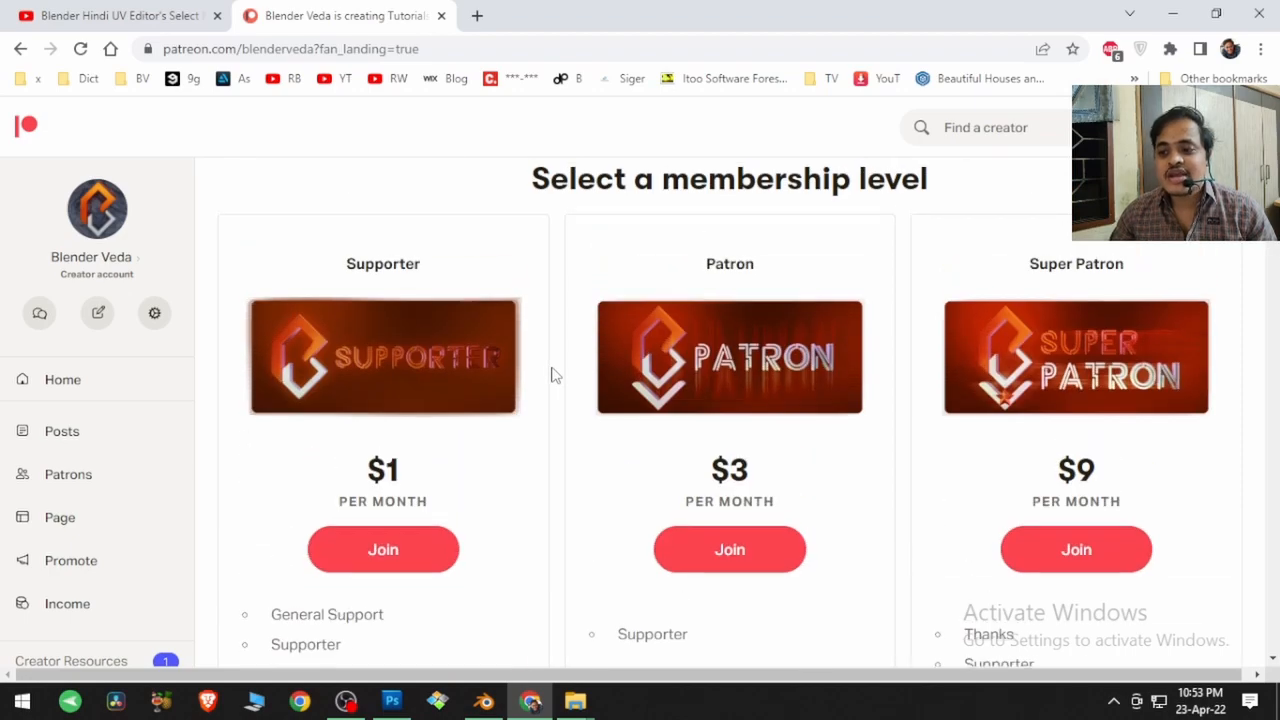
scroll(553, 375, "down", 2)
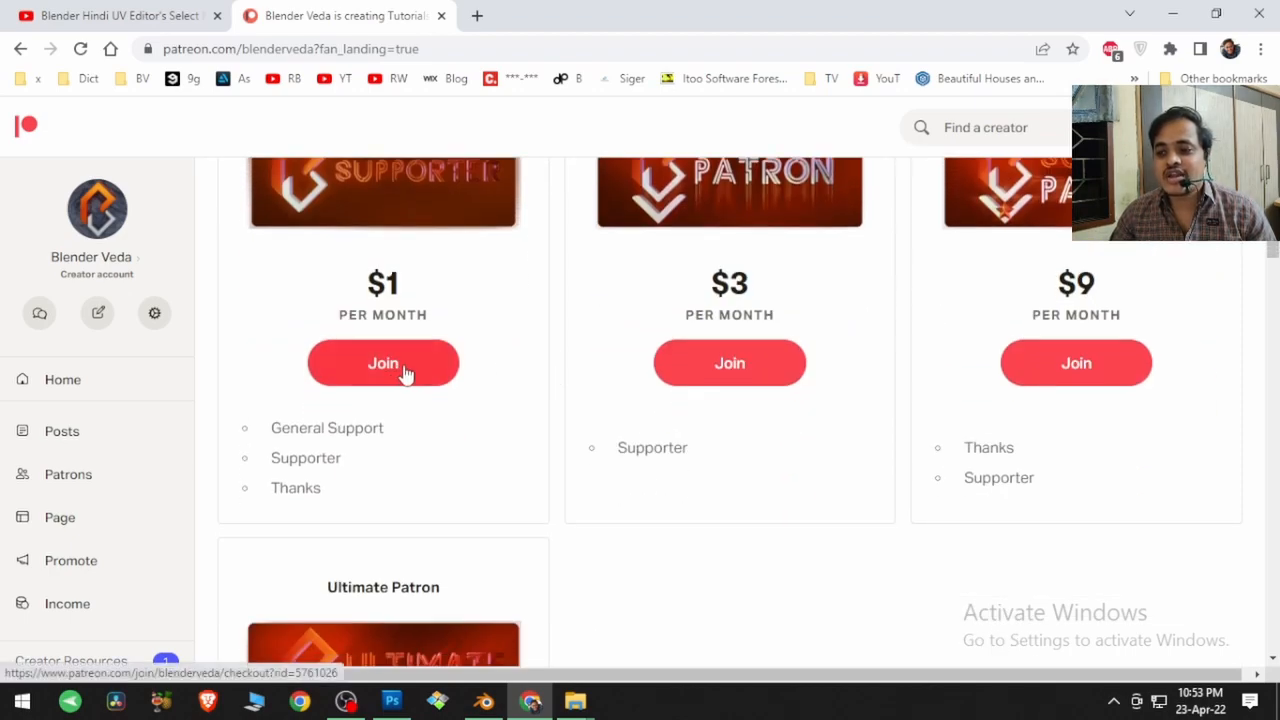
scroll(838, 474, "down", 1)
scroll(815, 467, "down", 3)
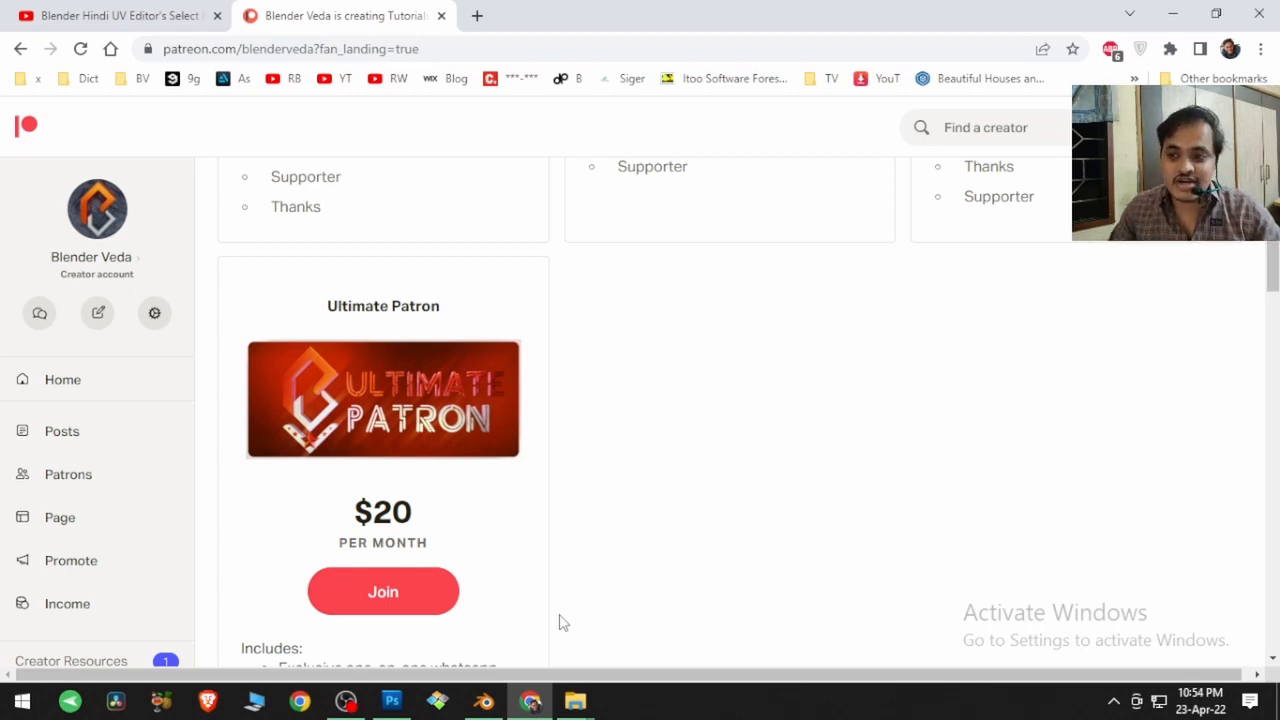
Step: Search Google for "blender" in a new browser tab and open the blender.org home page
left_click(477, 15)
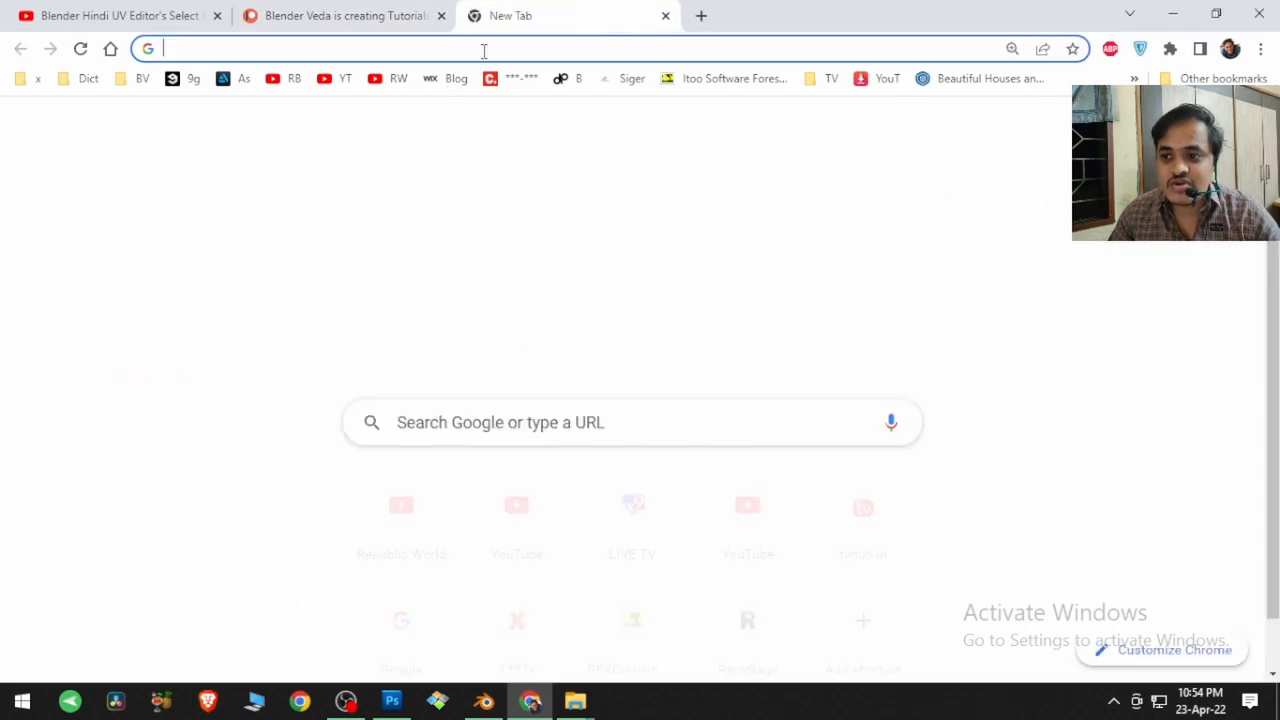
left_click(483, 49)
type("blender")
key("Return")
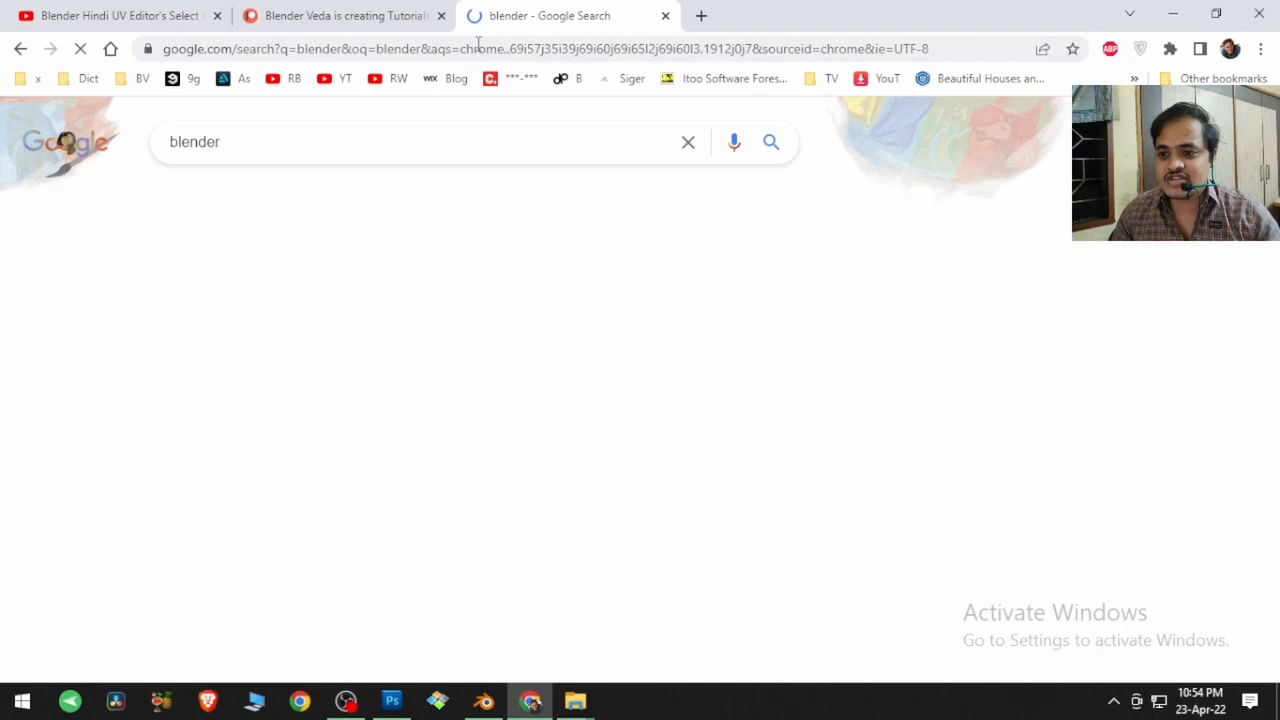
left_click(357, 303)
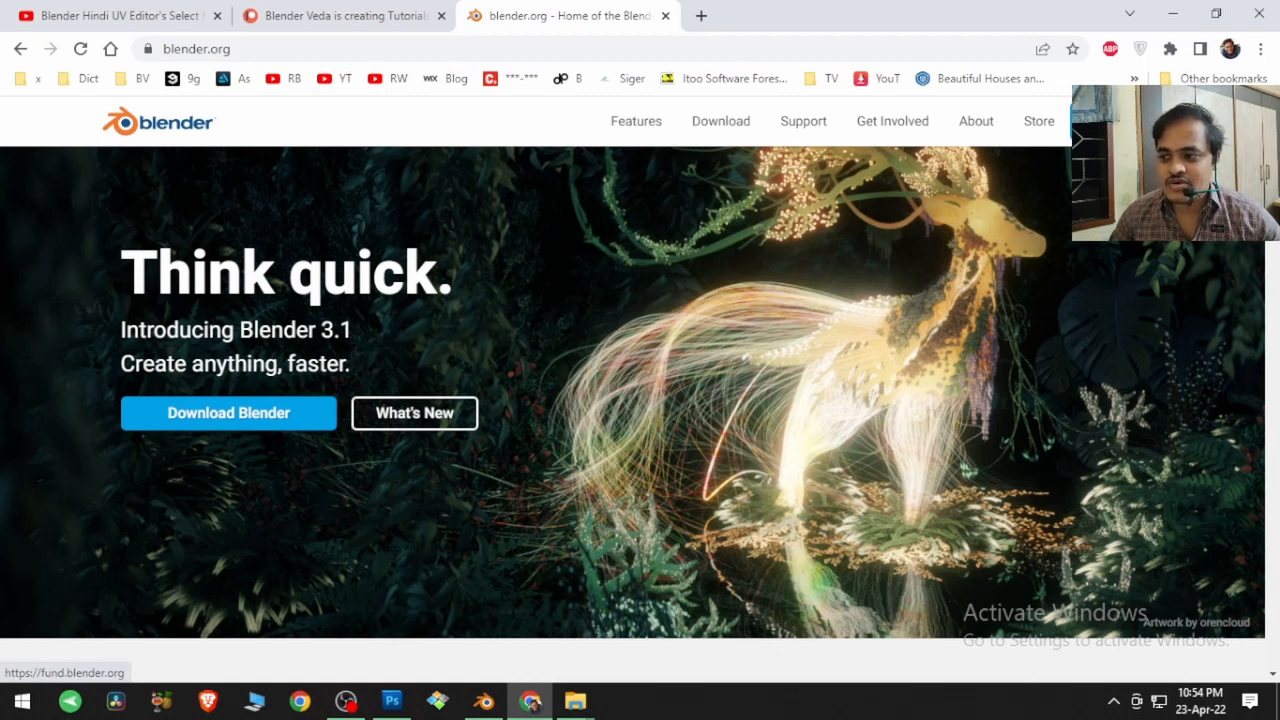
Step: Open the Blender Development Fund page and examine its membership tiers and corporate sponsors
key("F5")
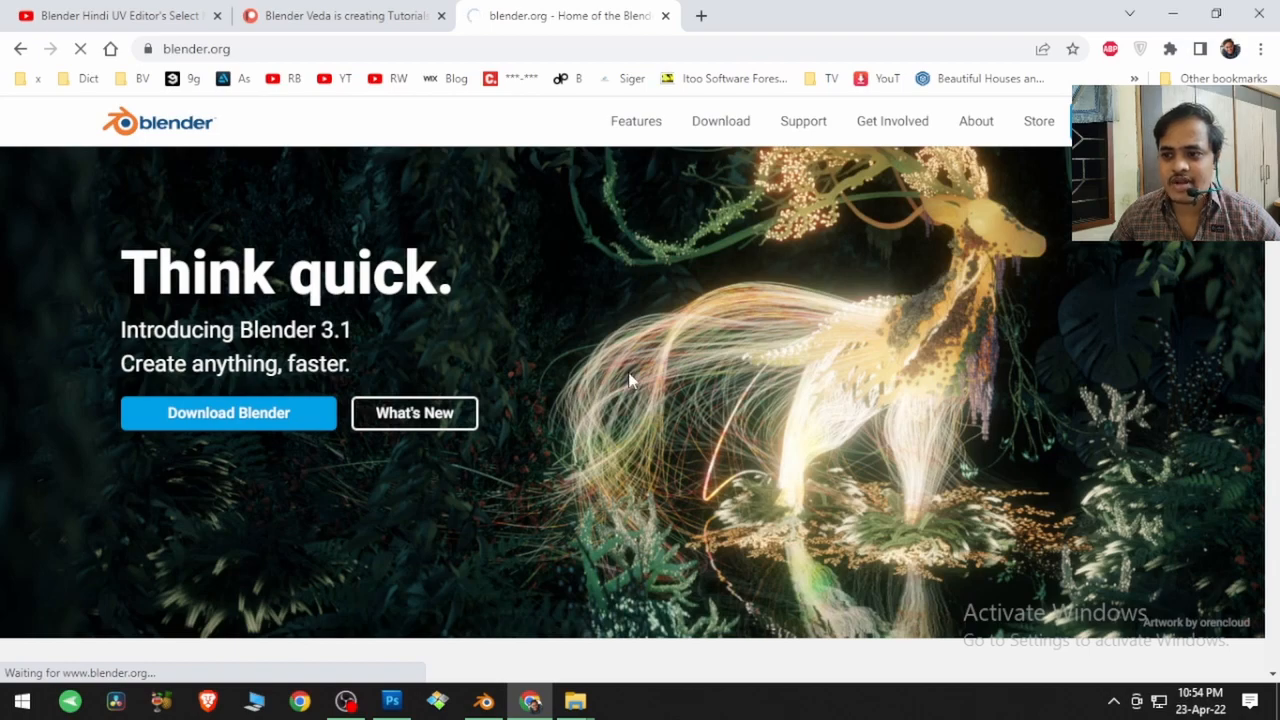
scroll(625, 395, "down", 10)
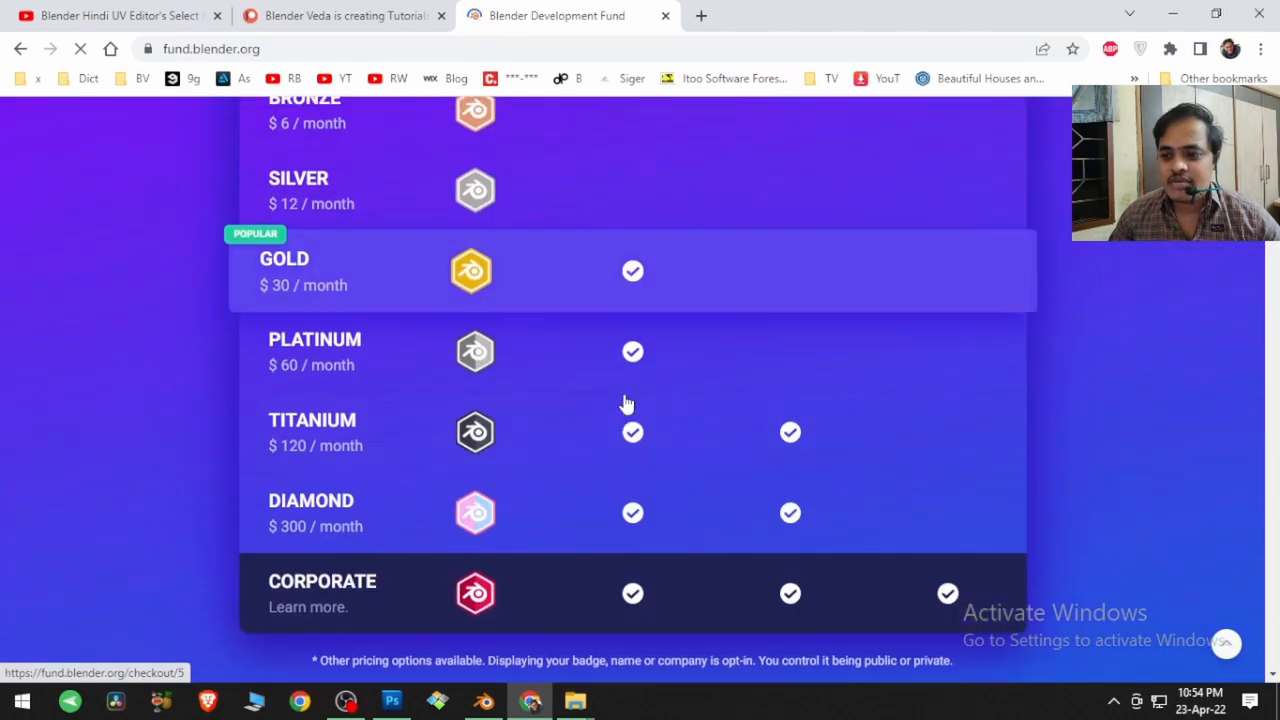
scroll(625, 403, "down", 12)
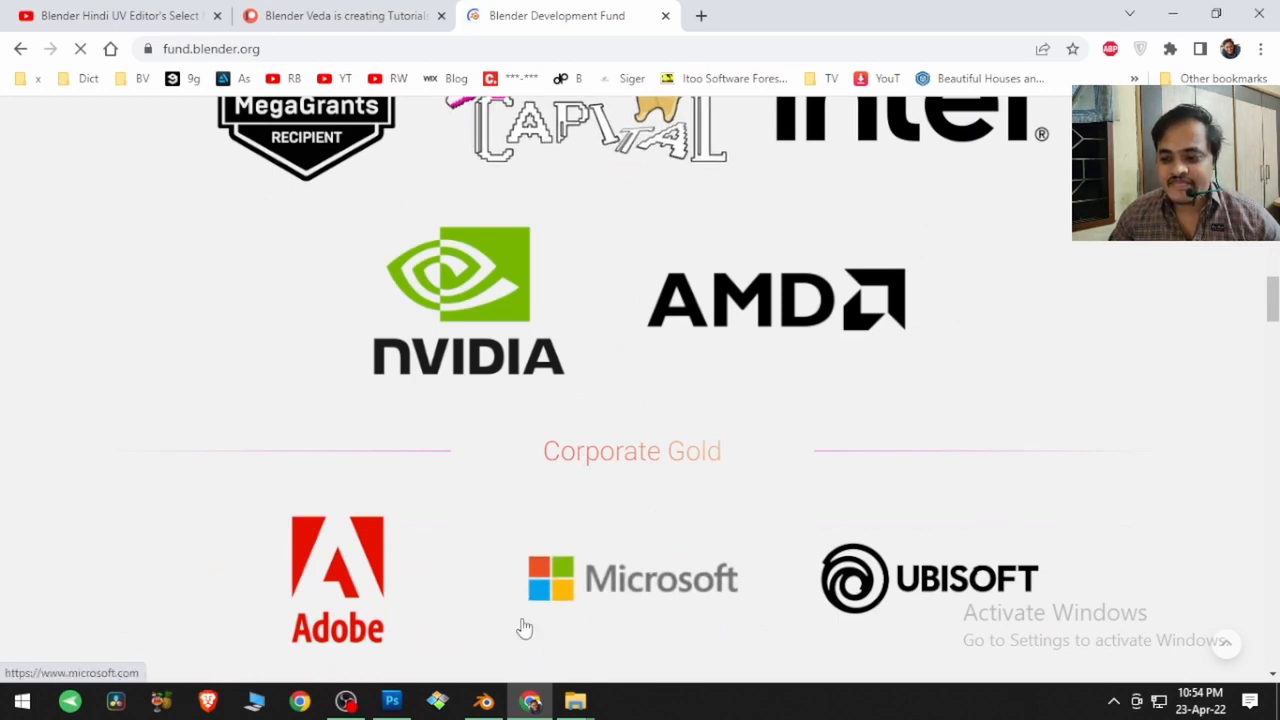
Step: Switch back to Blender, resize the UV editor's image to a Y size of 1000, and undo the resize
left_click(484, 700)
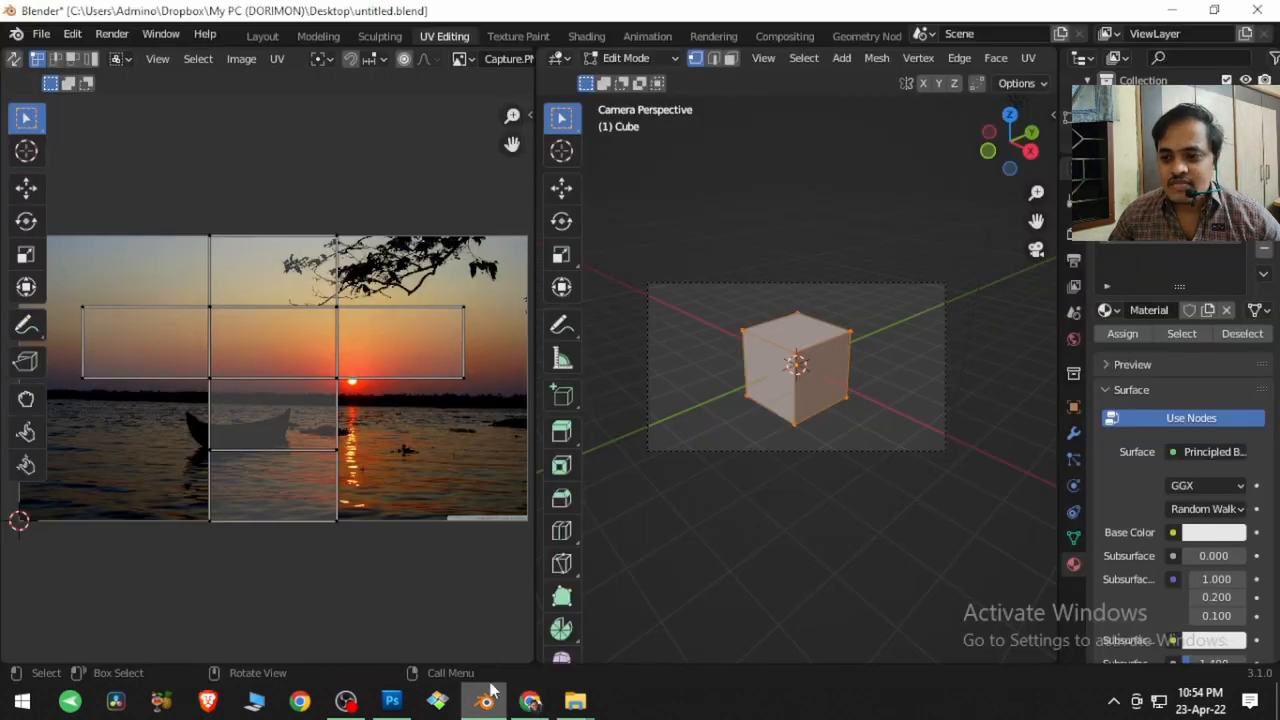
left_click(252, 60)
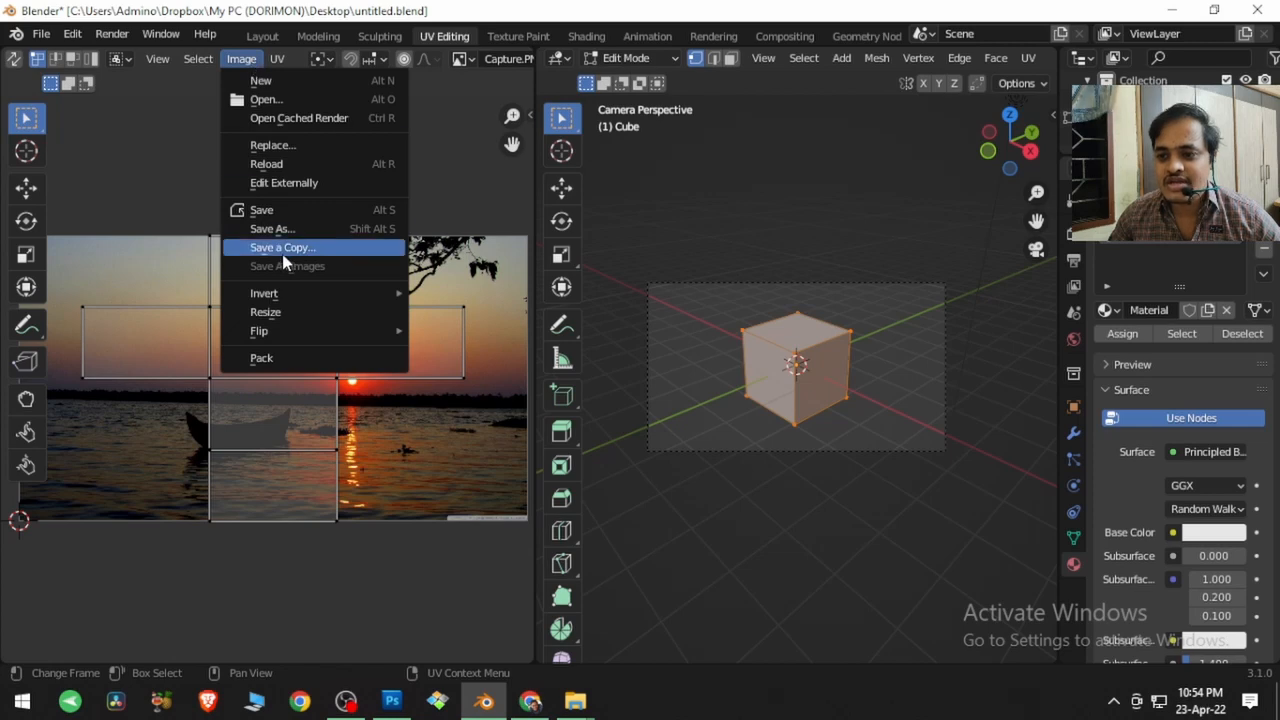
mouse_move(299, 291)
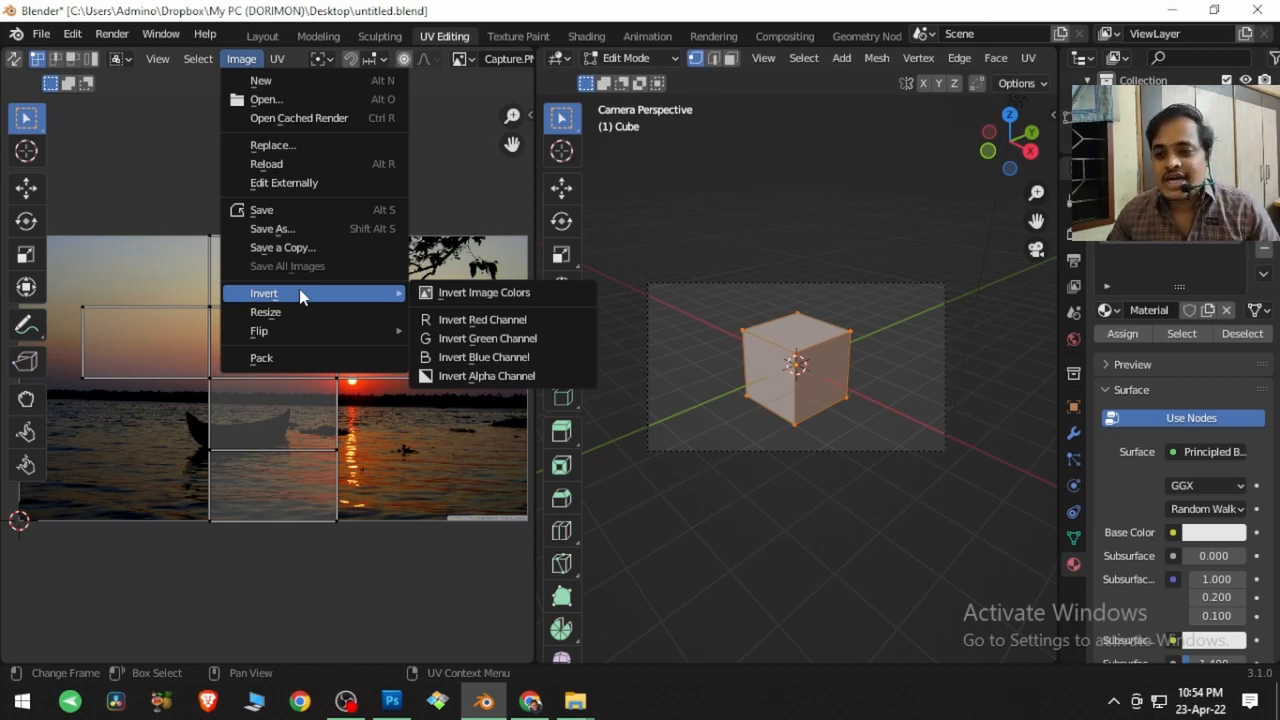
left_click(299, 312)
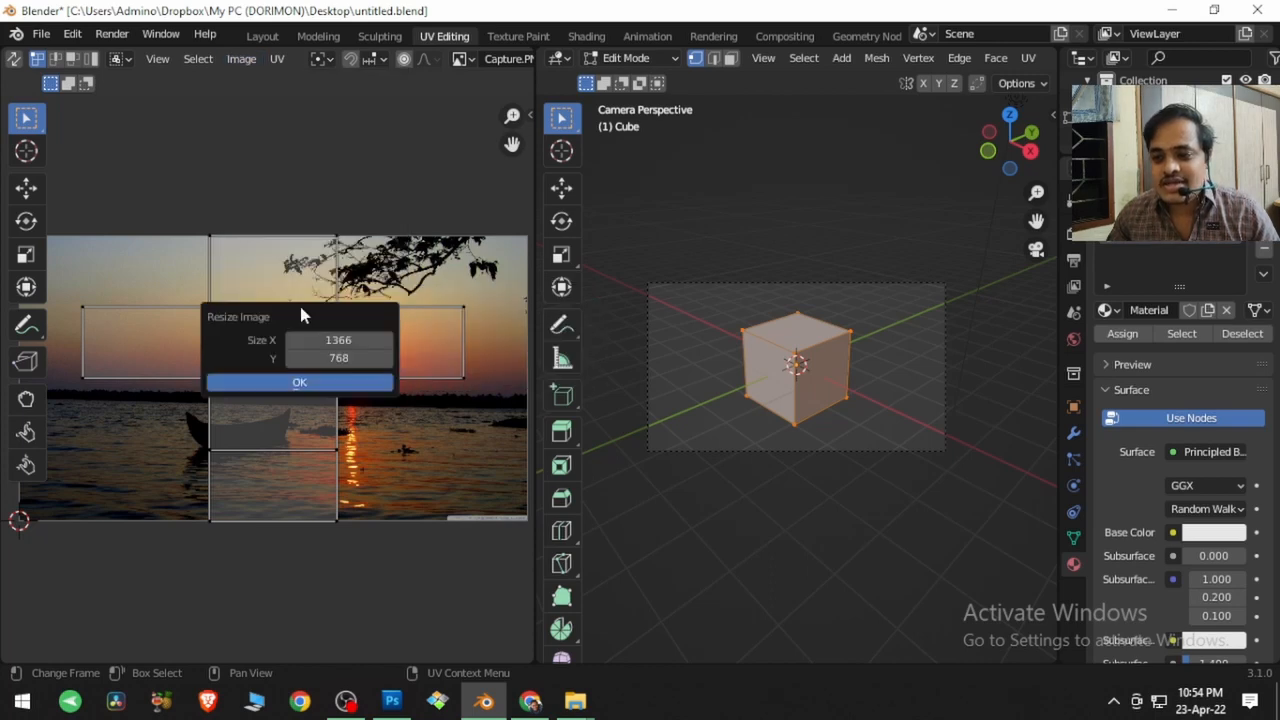
left_click(337, 359)
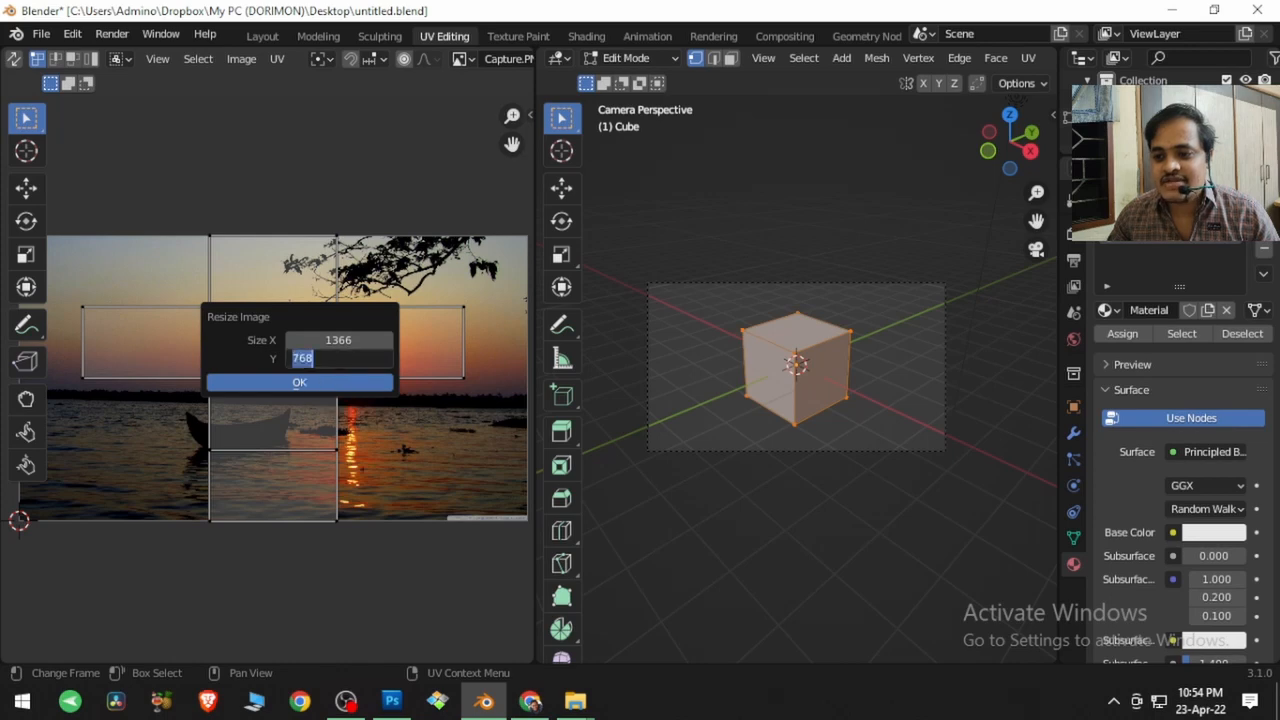
type("1000")
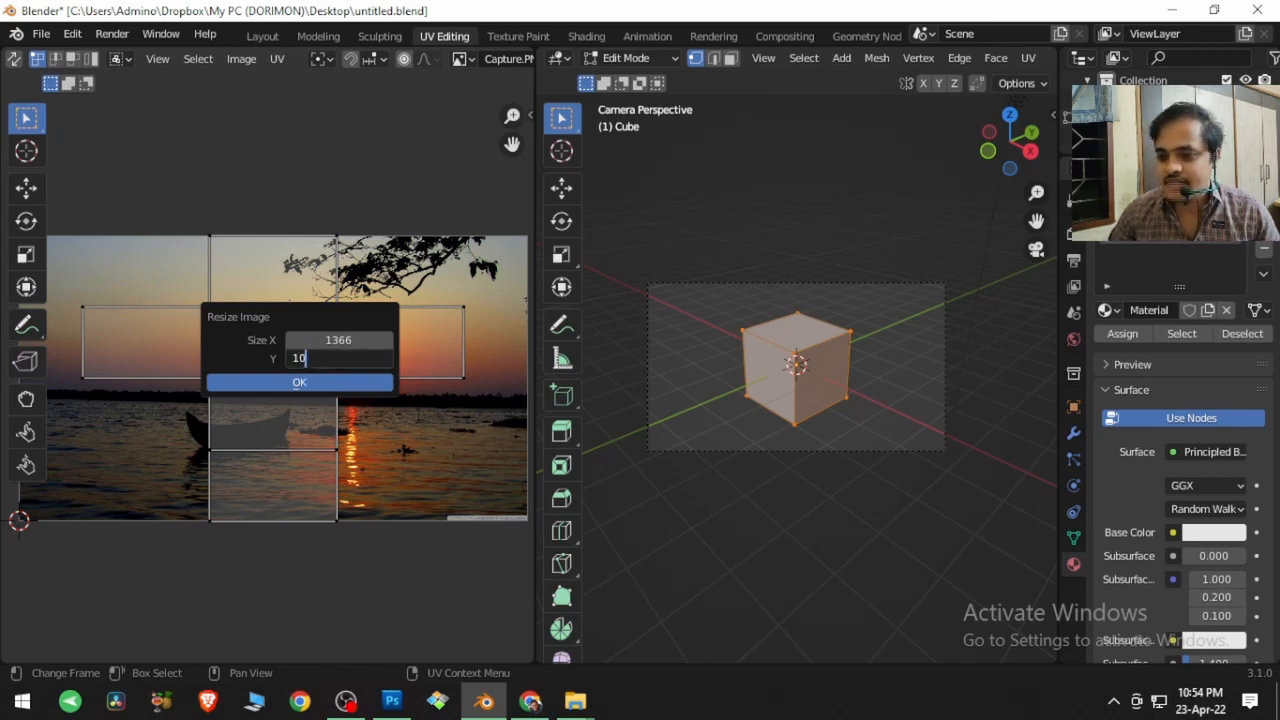
left_click(378, 386)
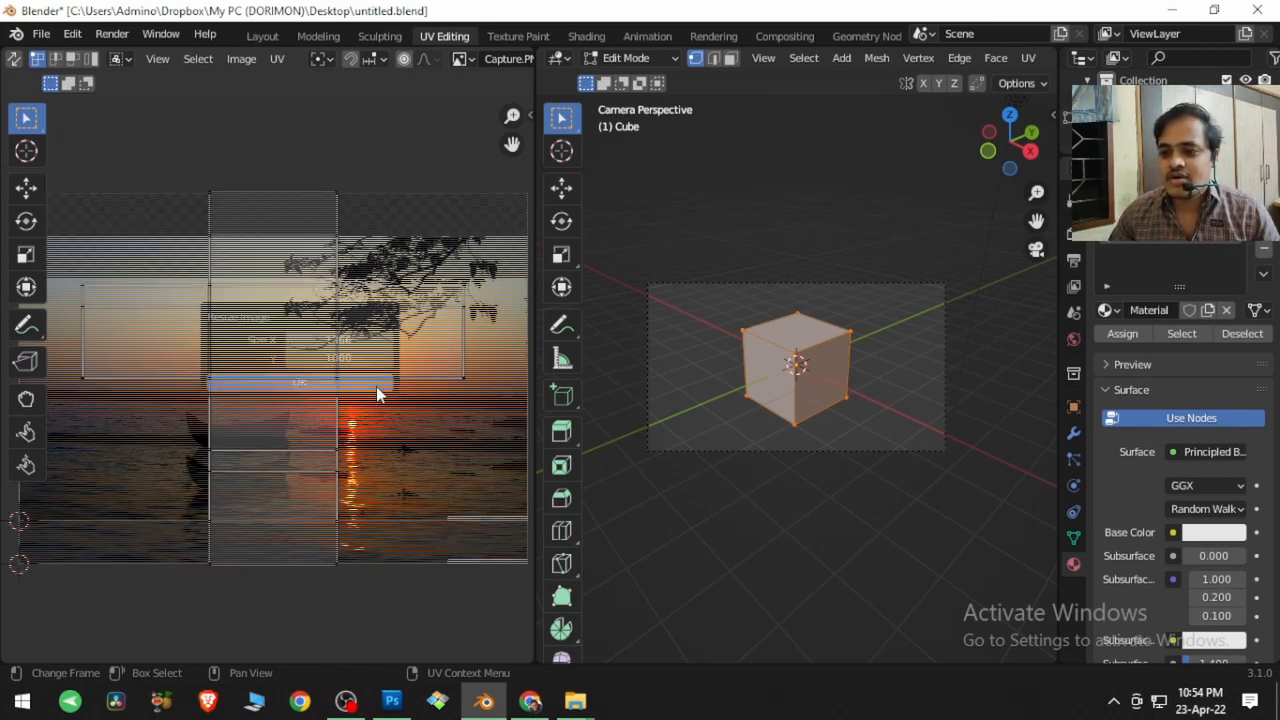
scroll(375, 385, "down", 2)
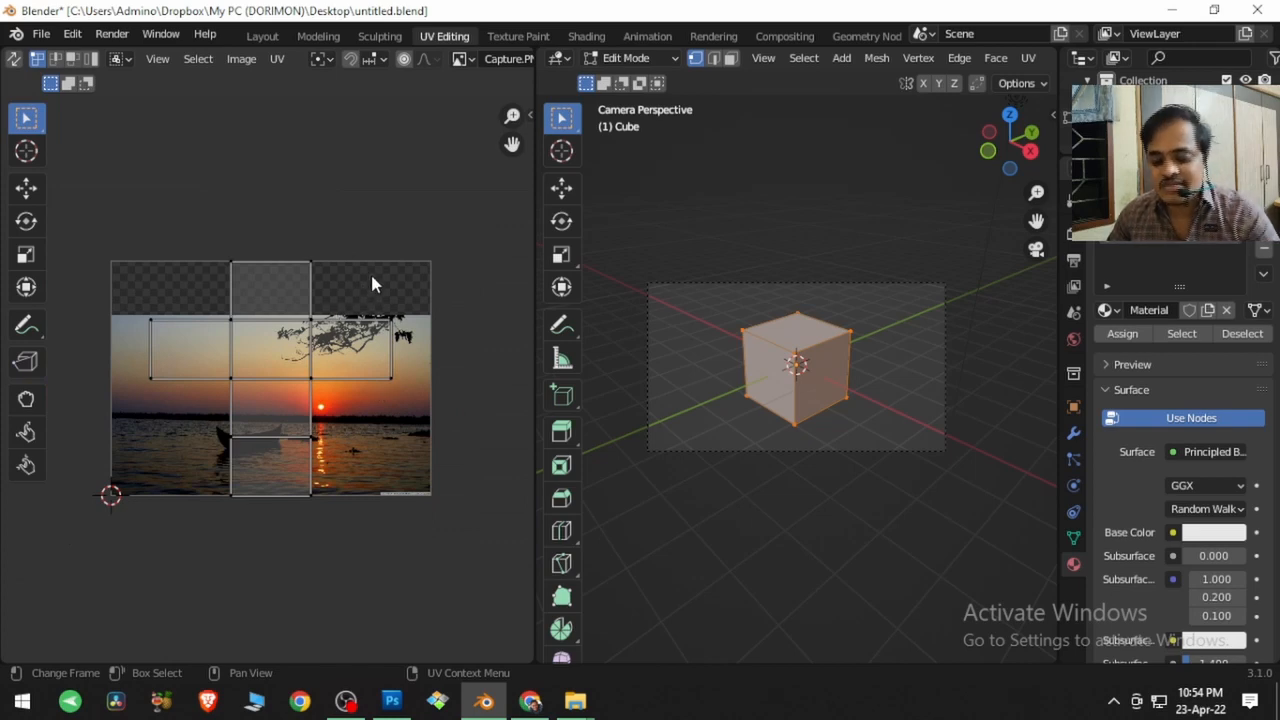
key("ctrl")
key("ctrl+z")
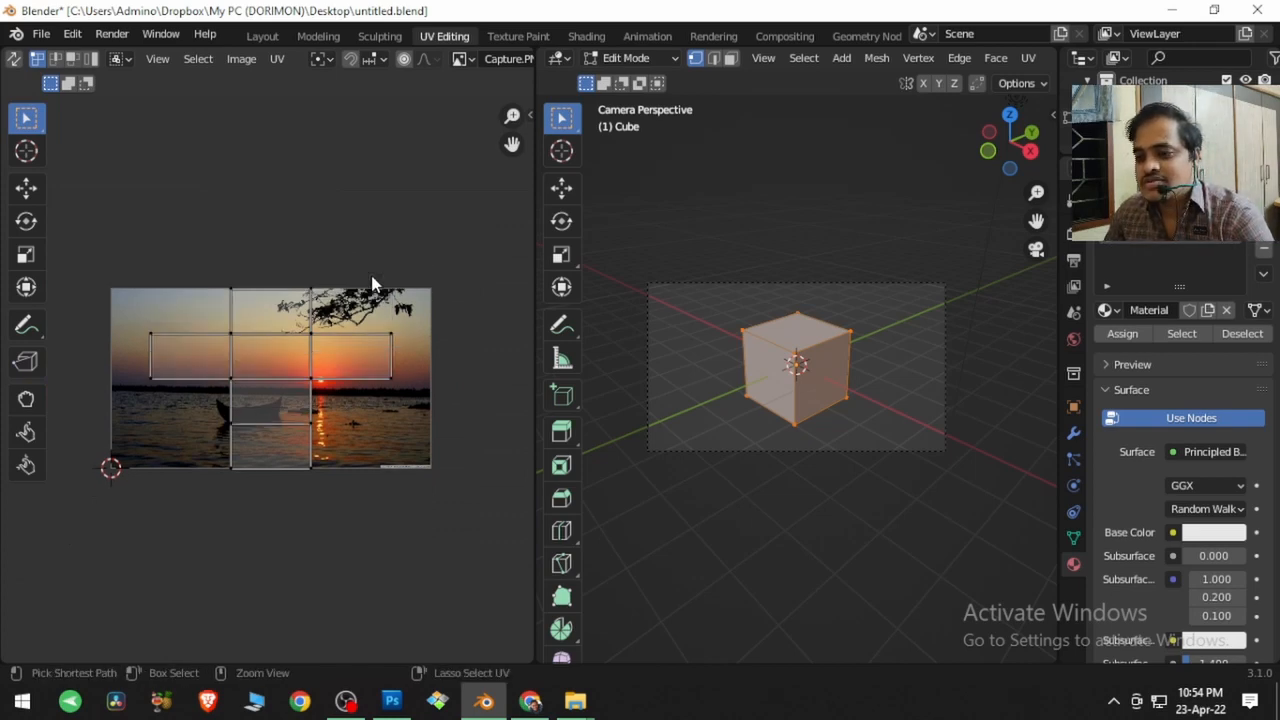
Step: Pack the UV editor's sunset image as embedded data into the .blend file
left_click(241, 58)
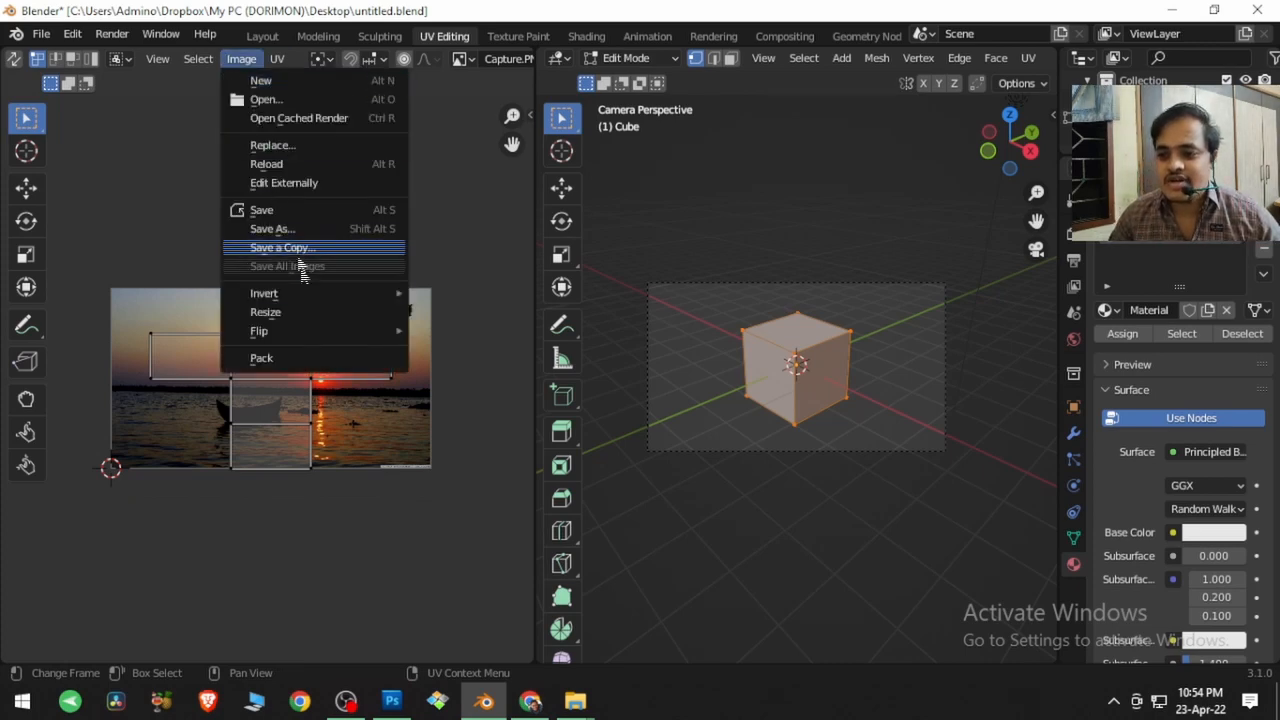
mouse_move(314, 336)
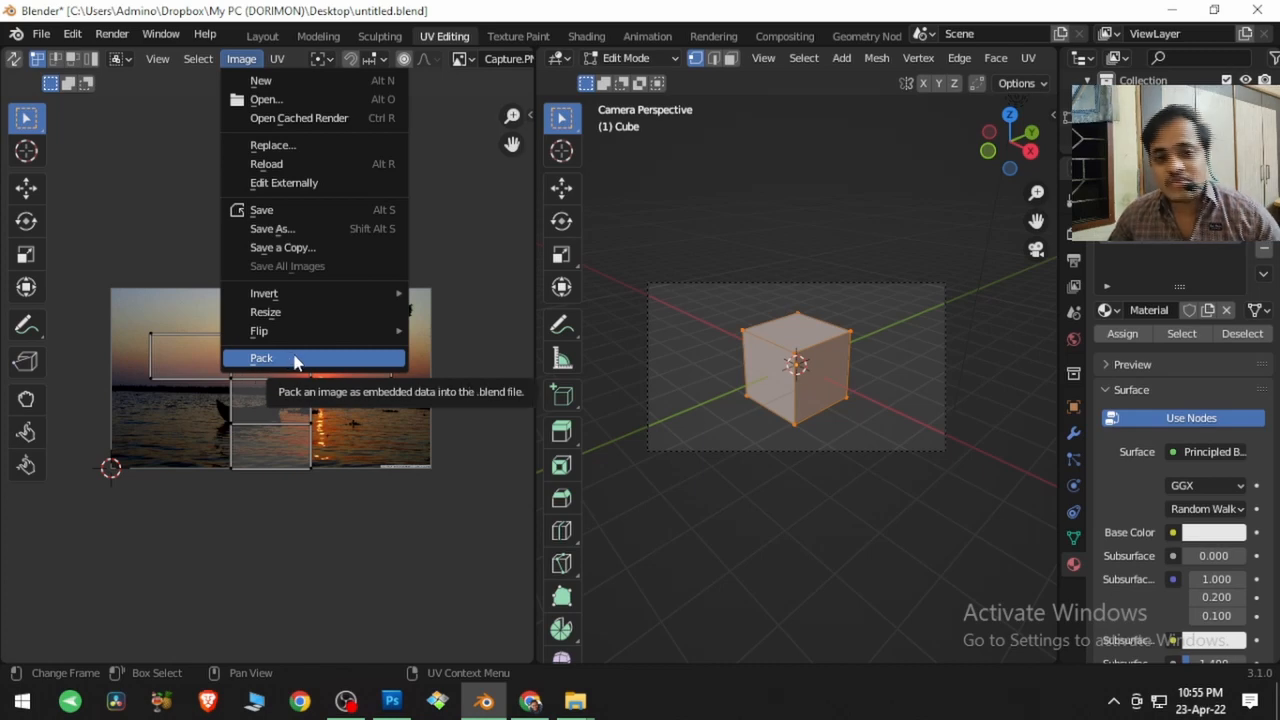
left_click(262, 358)
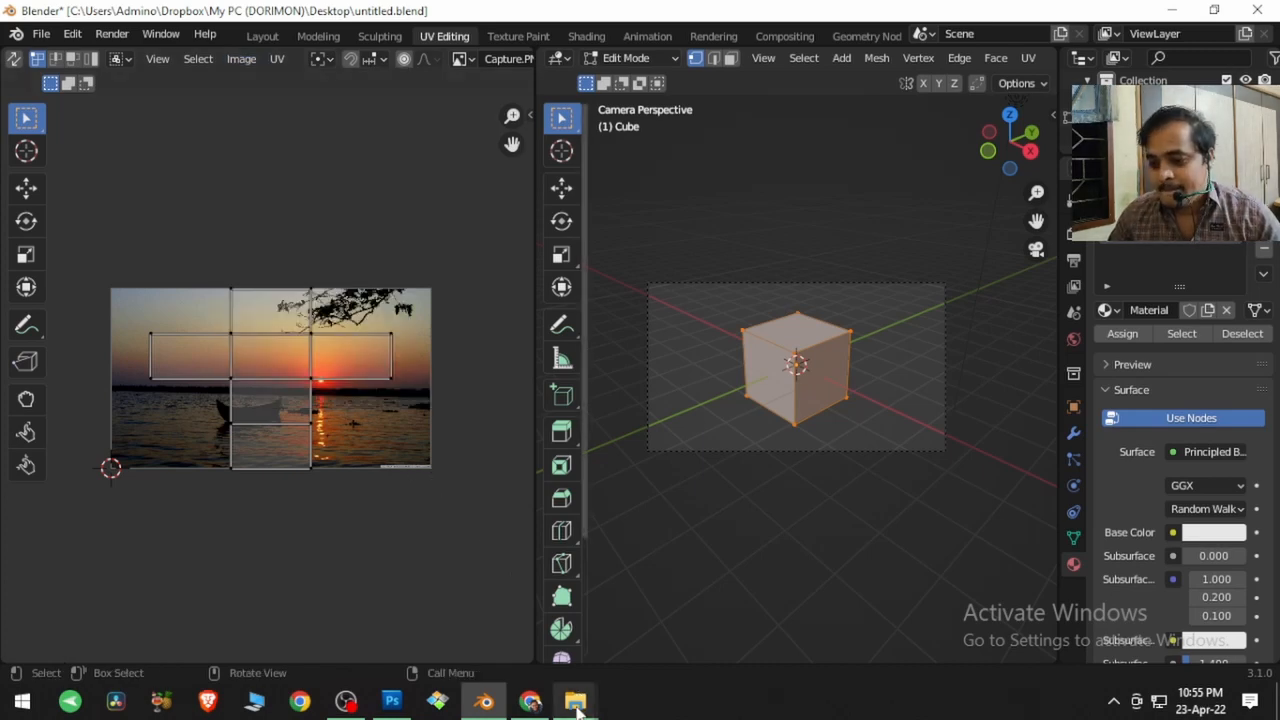
Step: Switch to File Explorer, close the Adobe Photoshop CS5.1 folder window, and bring the DI folder window forward
mouse_move(576, 705)
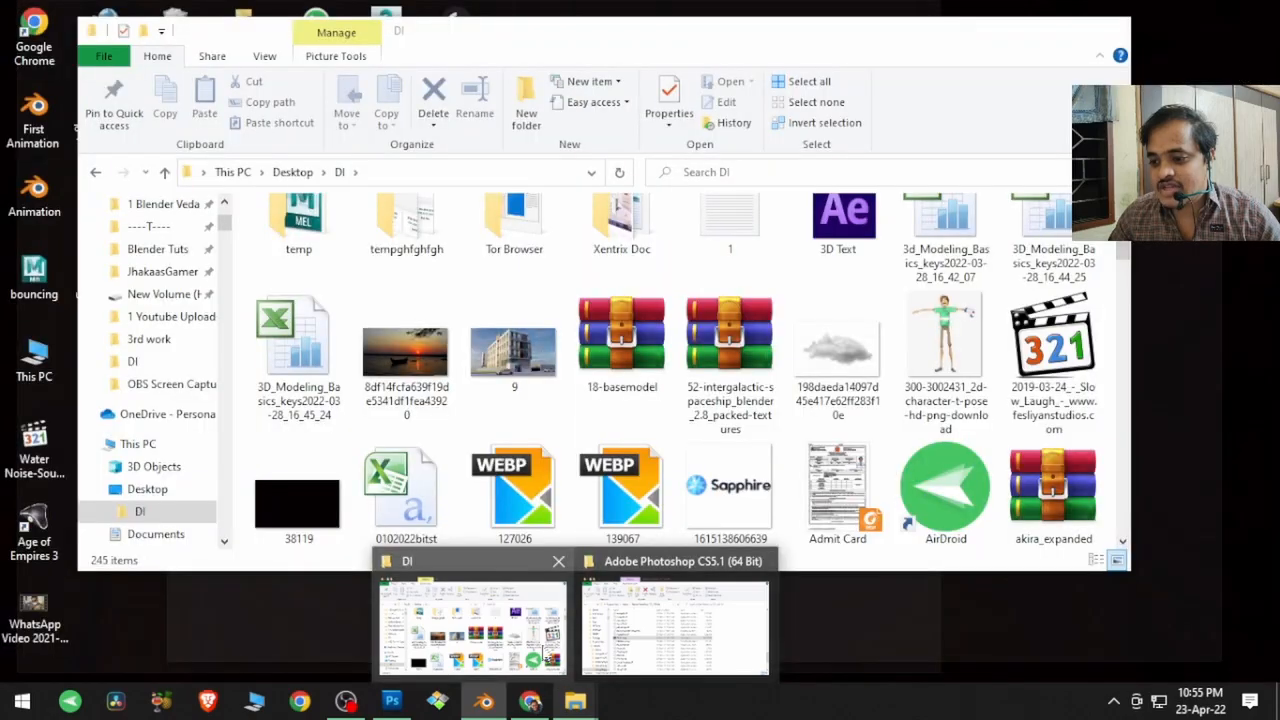
mouse_move(600, 635)
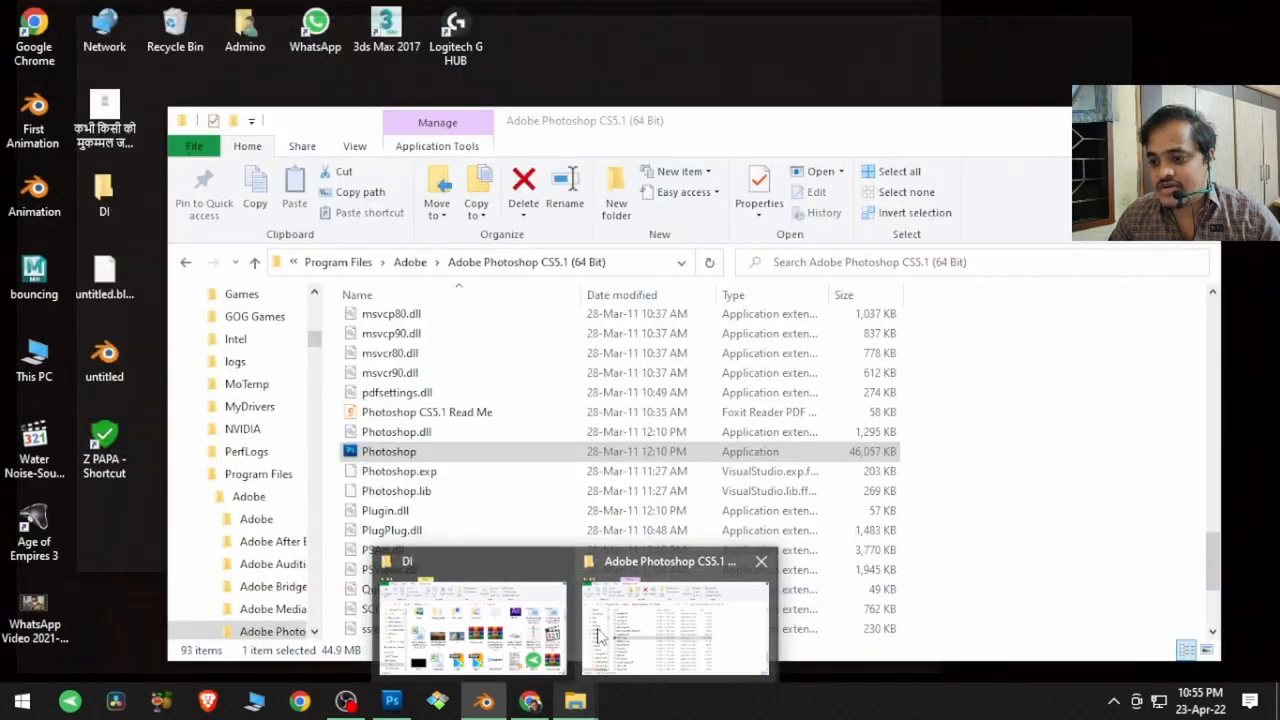
left_click(761, 561)
left_click(575, 625)
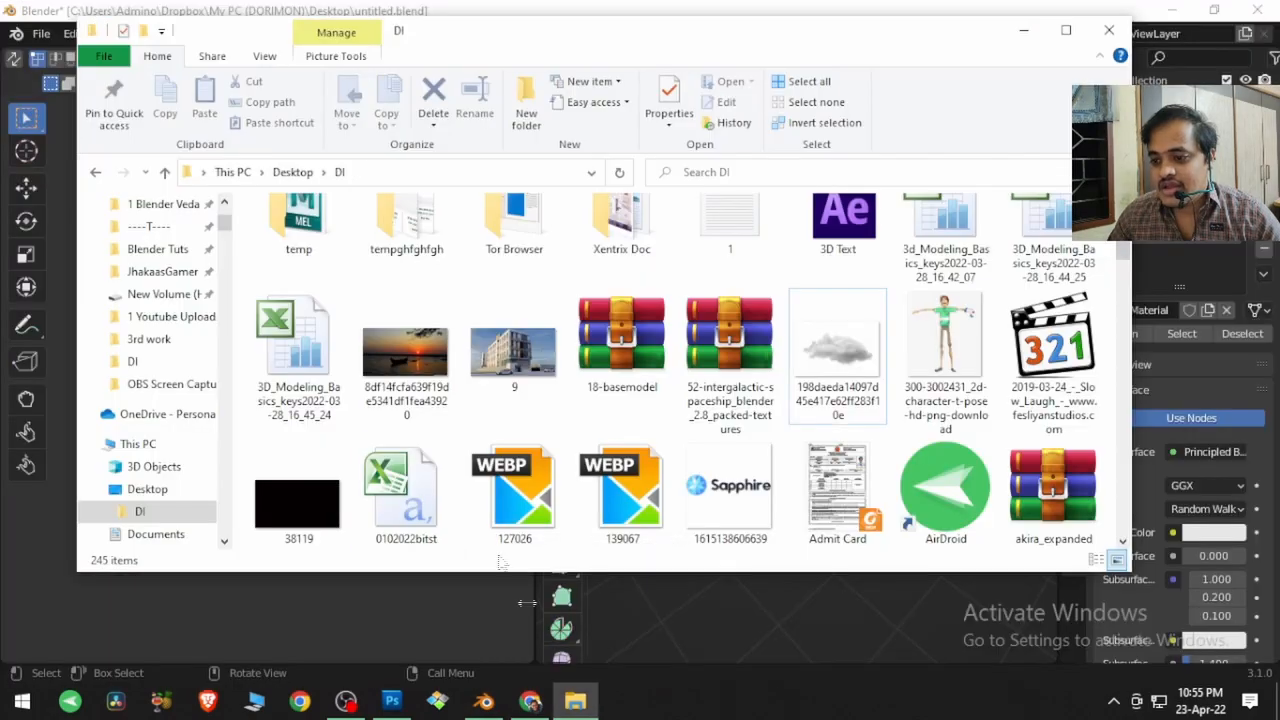
Step: Move the sunset image 8df14fcfa639f19de5341df1fea43920 out of the DI folder onto the desktop
scroll(418, 436, "up", 3)
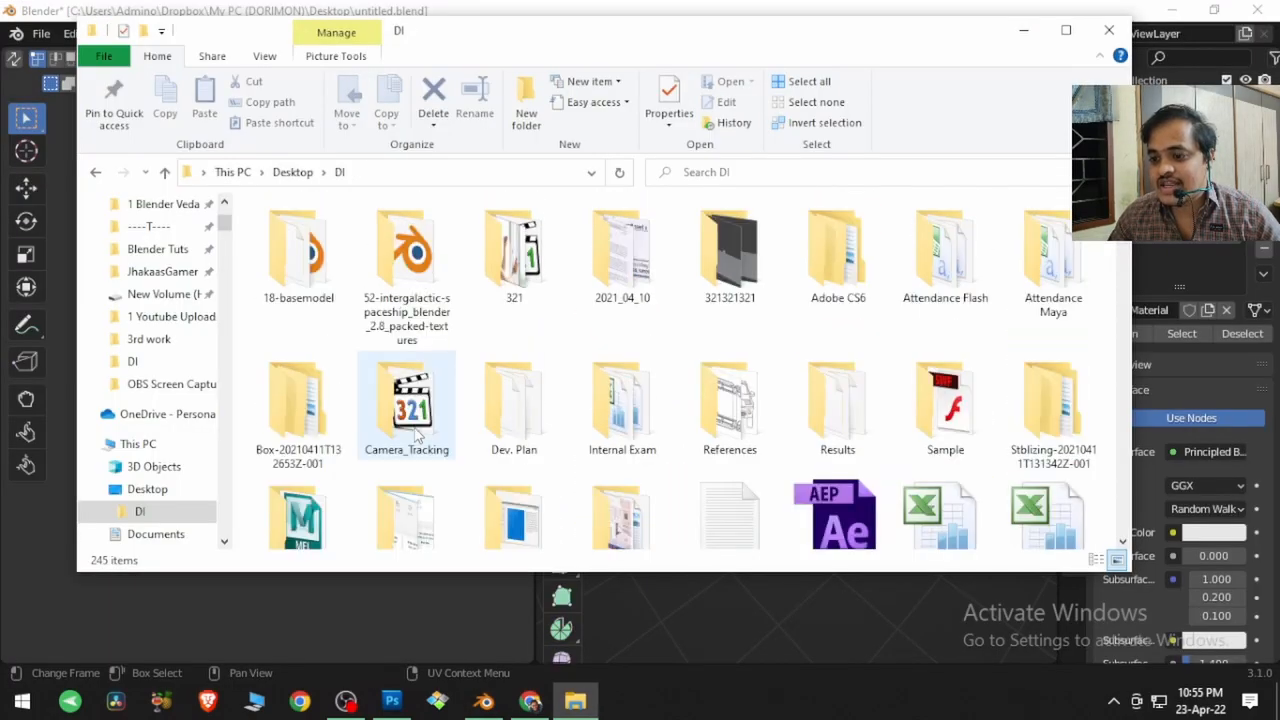
scroll(418, 436, "down", 10)
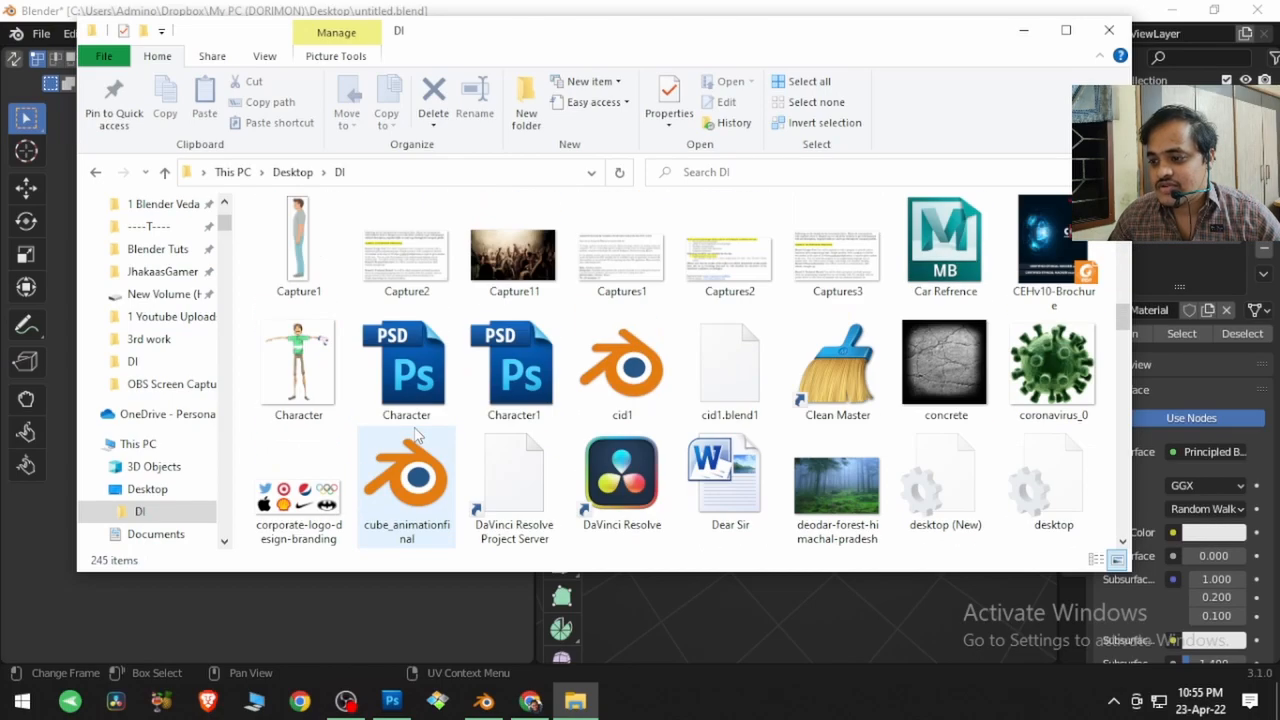
scroll(418, 436, "down", 15)
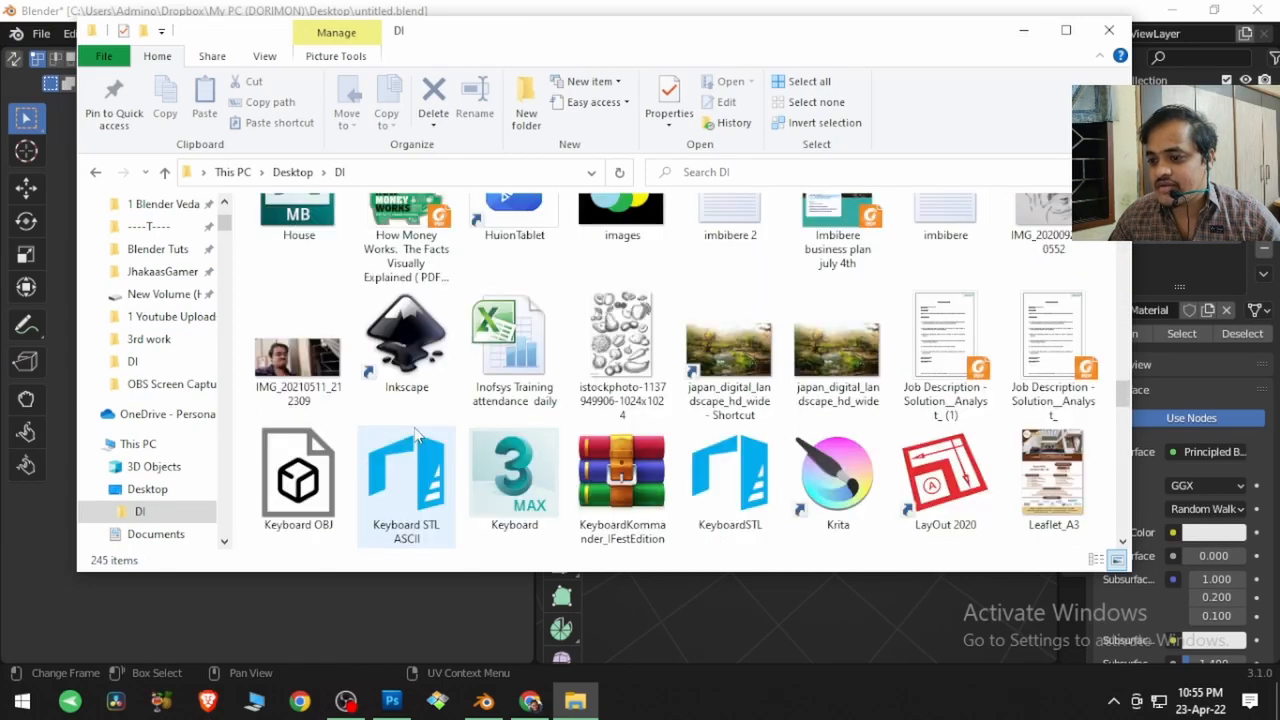
scroll(418, 436, "up", 20)
scroll(418, 436, "up", 10)
left_click(406, 403)
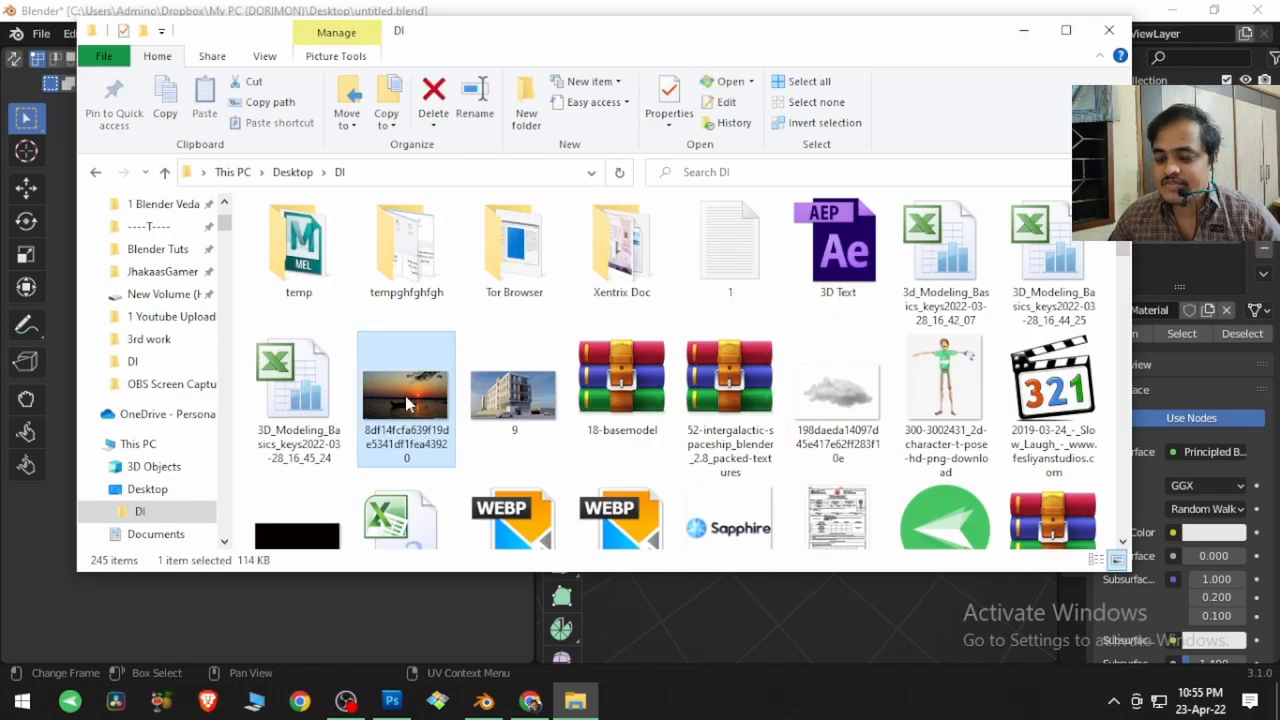
left_click_drag(466, 40, 772, 48)
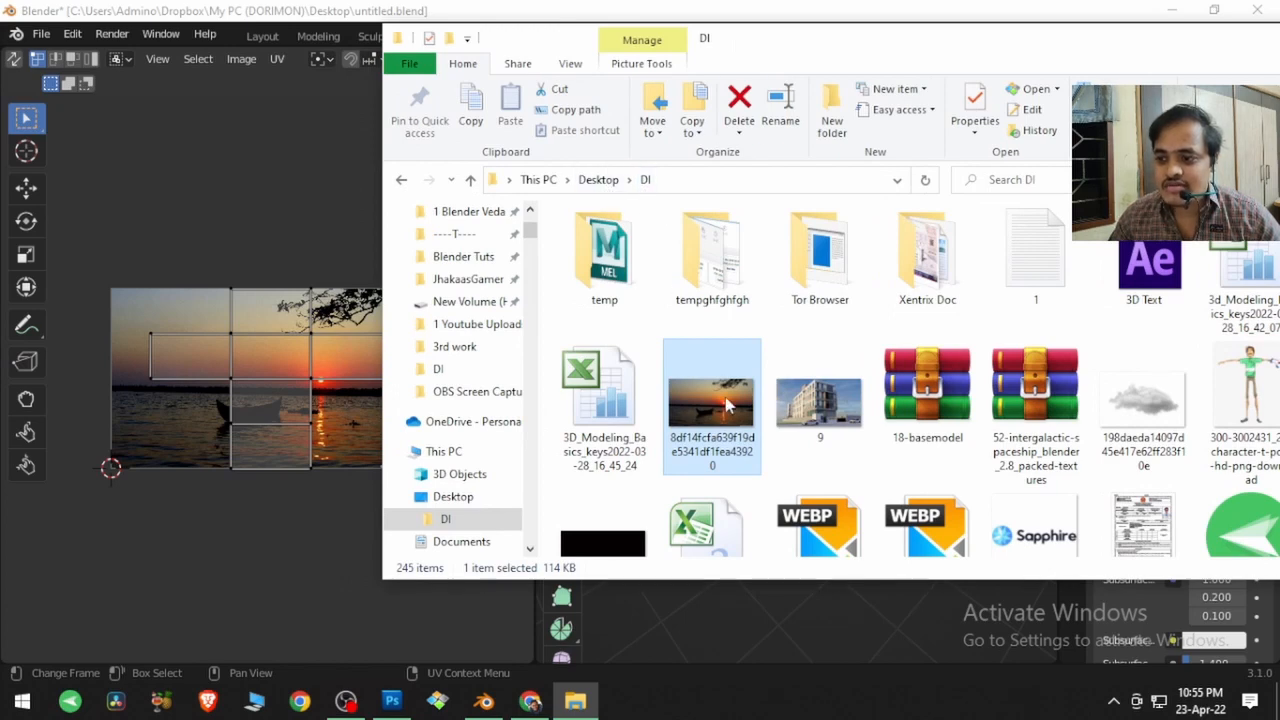
left_click_drag(728, 403, 563, 325)
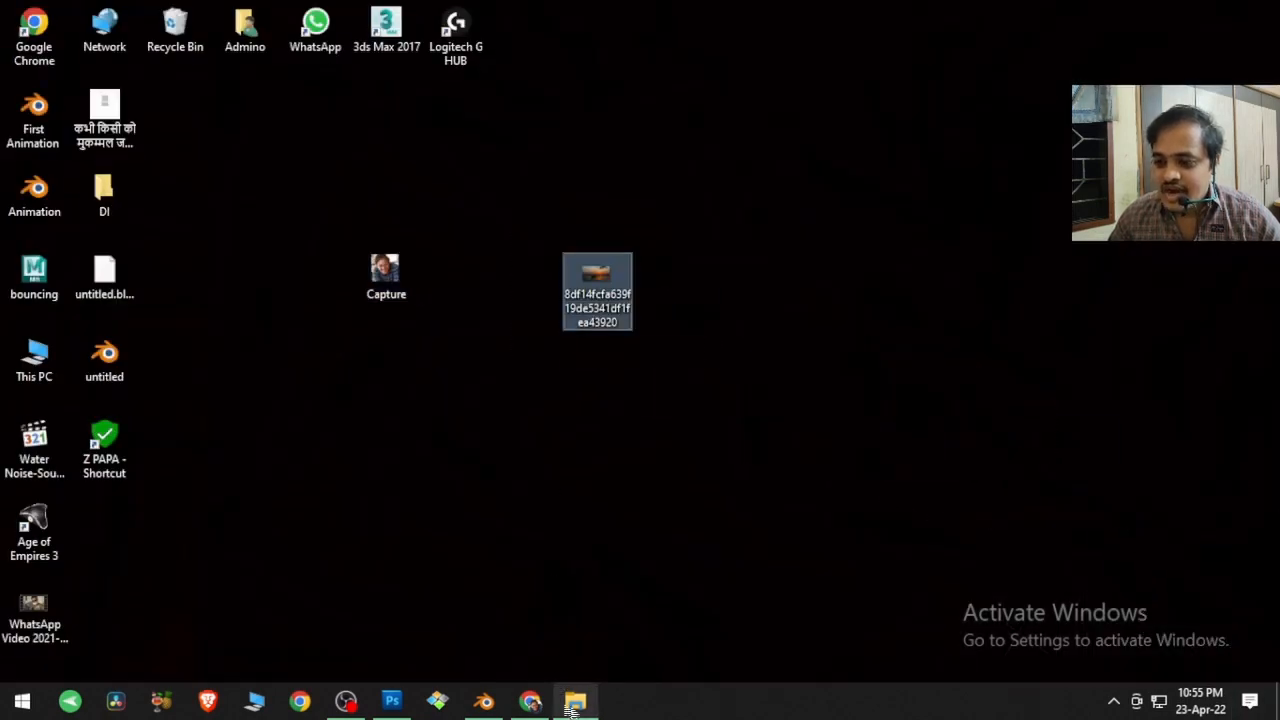
Step: Switch back to Blender, save untitled.blend, and start a new file with the default scene
left_click(484, 700)
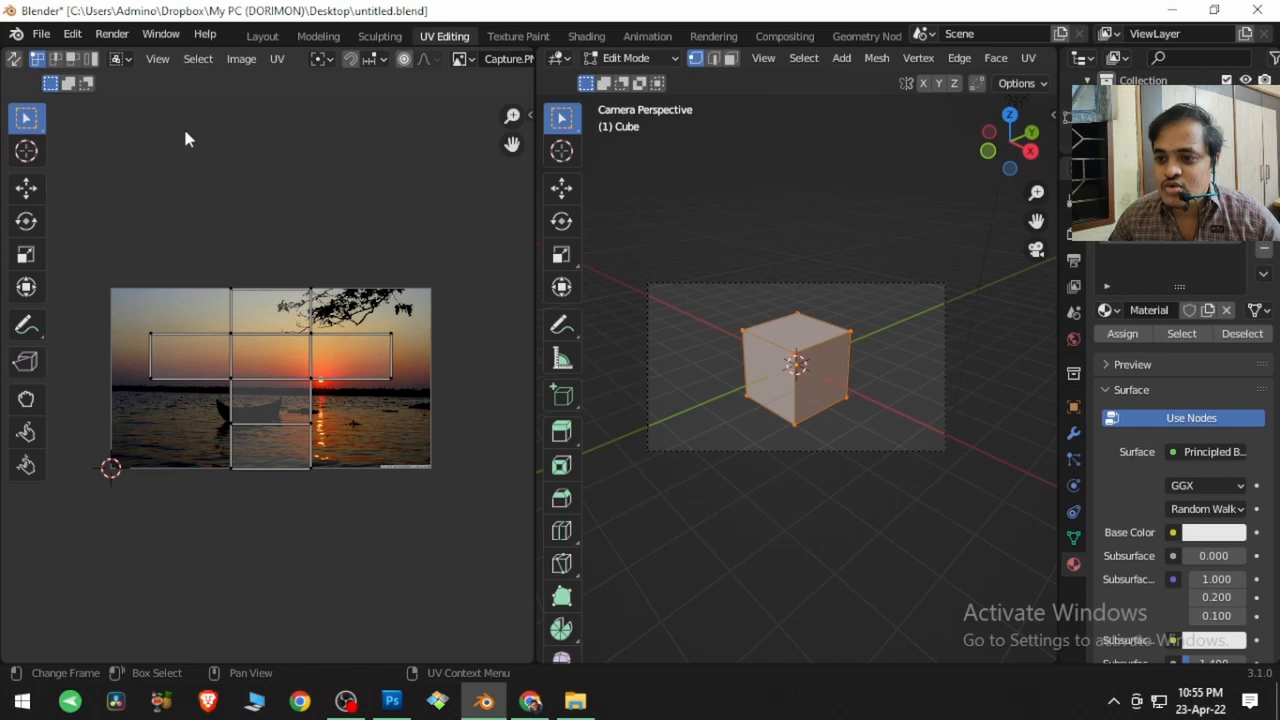
left_click(41, 33)
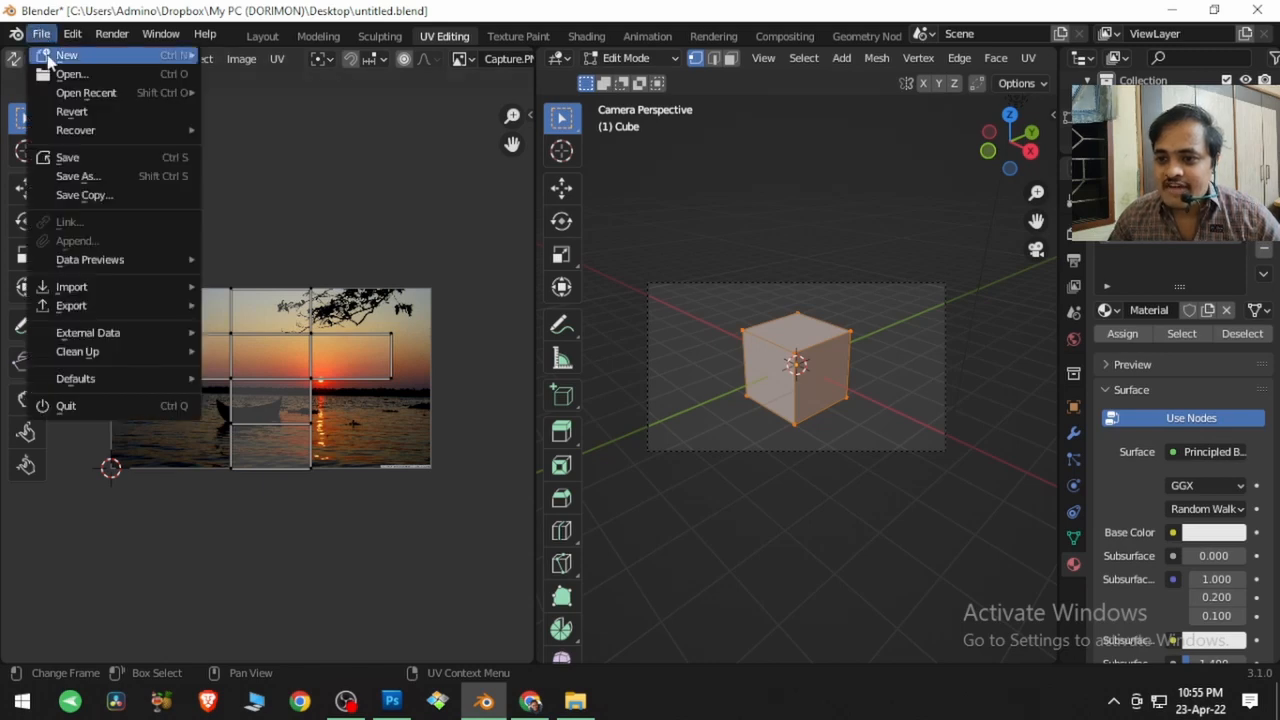
left_click(68, 157)
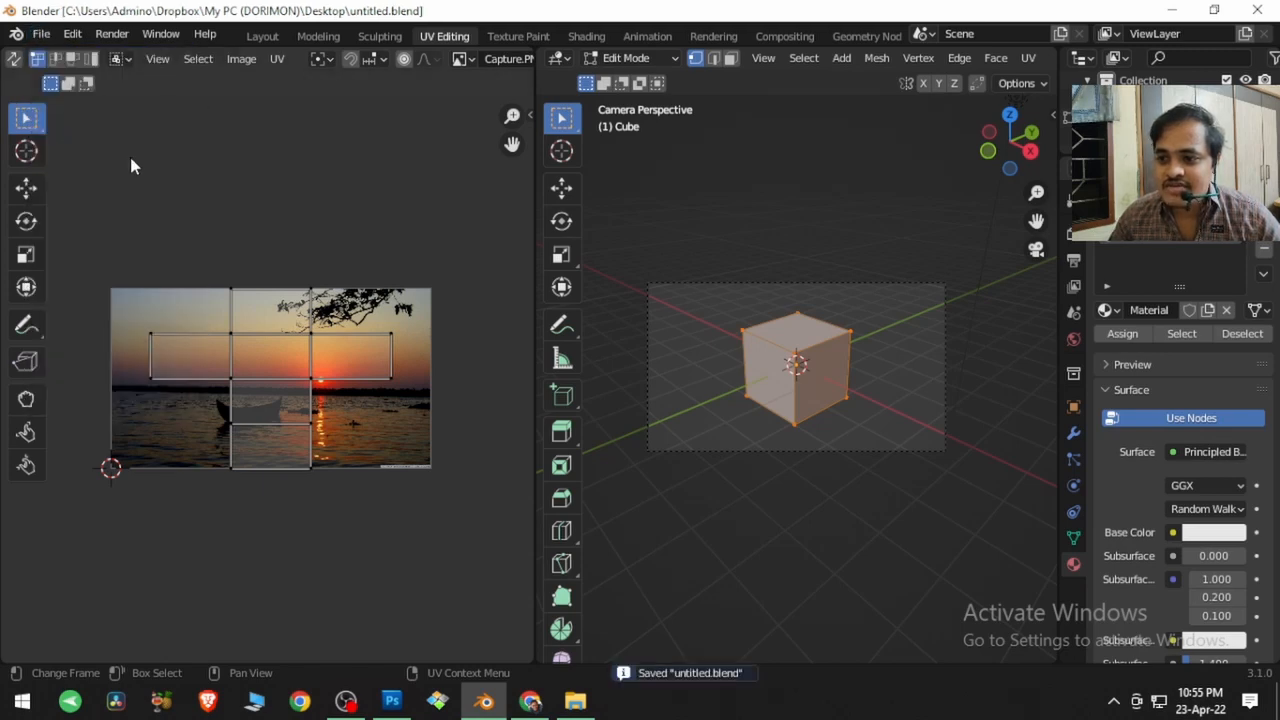
left_click(41, 33)
mouse_move(62, 56)
left_click(249, 54)
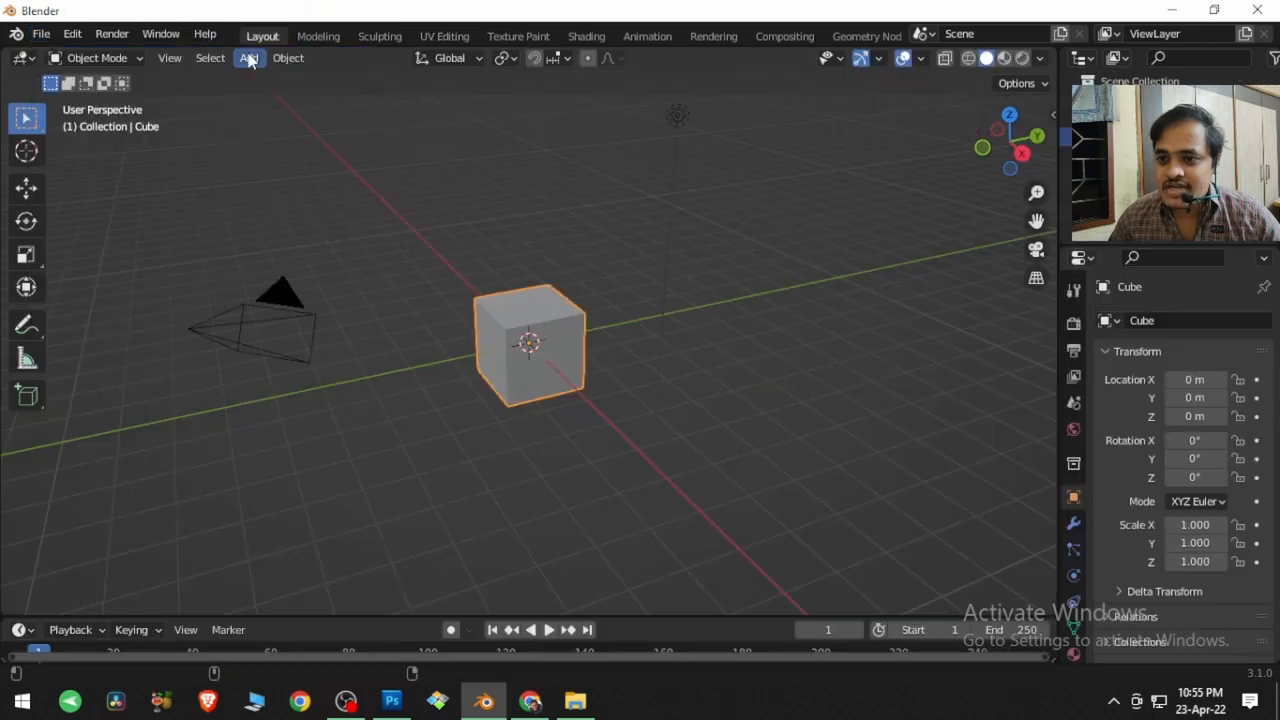
Step: Reopen the recent file untitled.blend and inspect the cube's UV layout in the UV editor
left_click(41, 33)
mouse_move(76, 97)
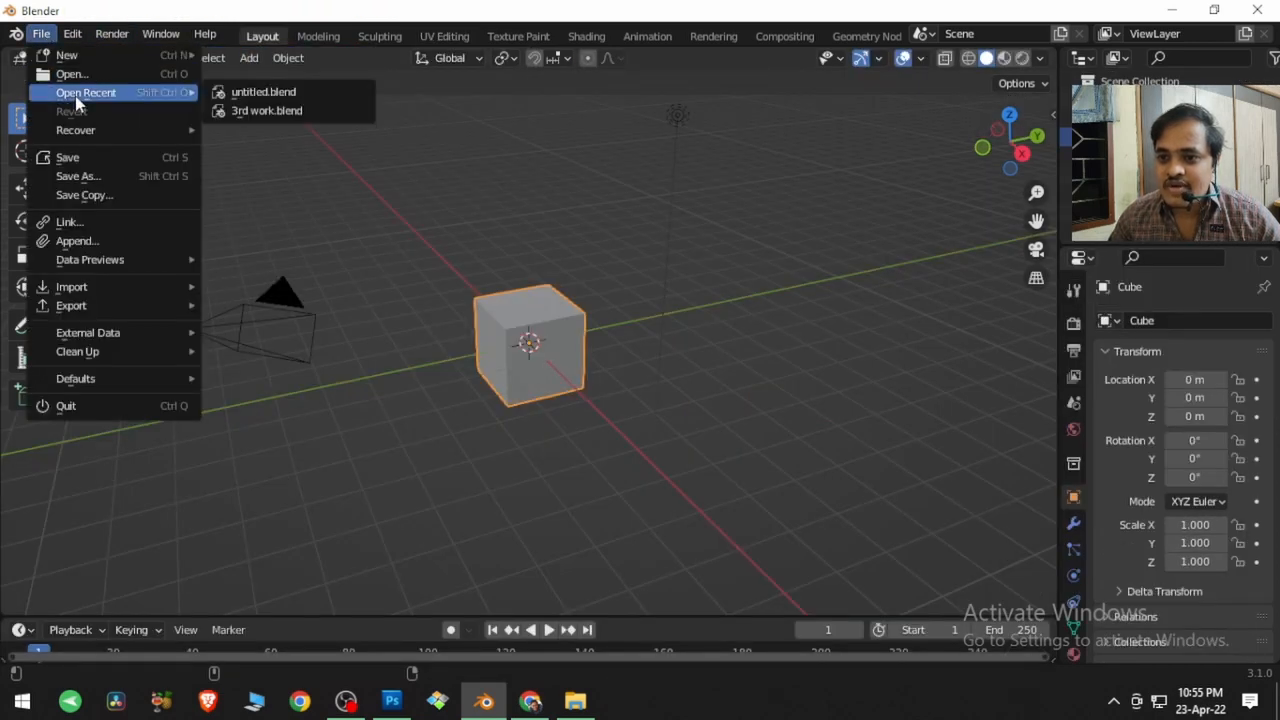
left_click(262, 92)
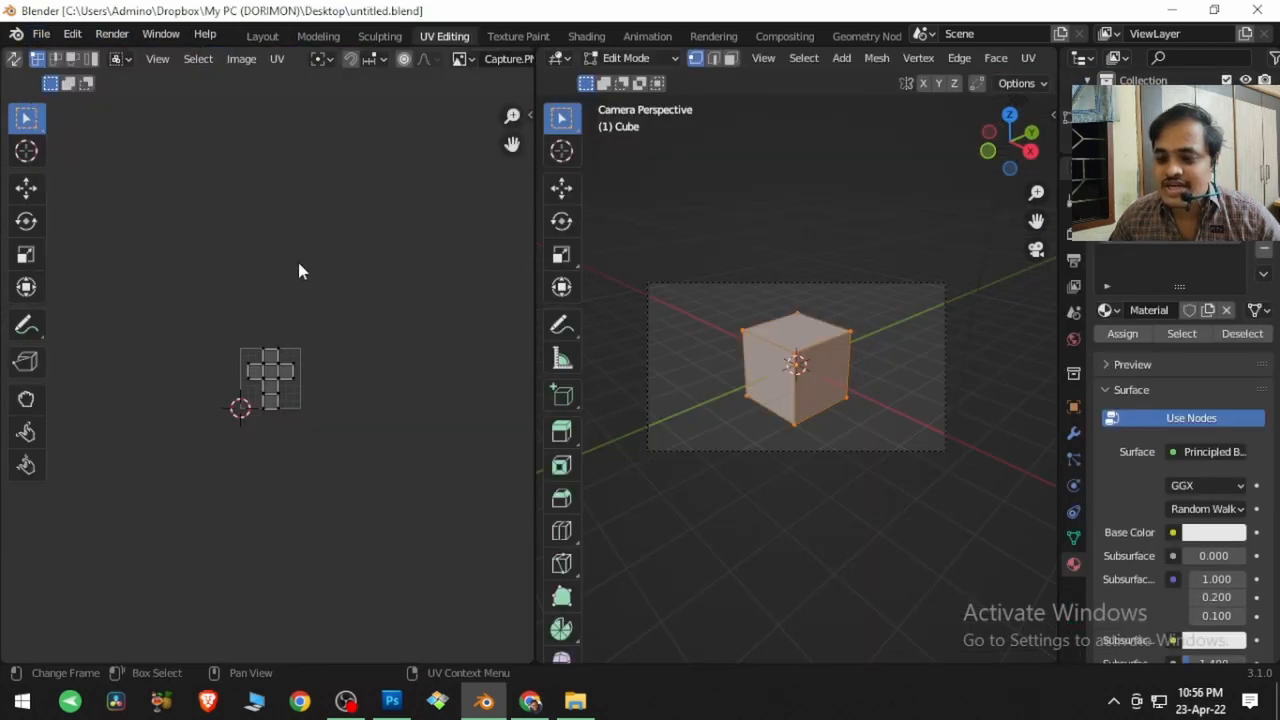
scroll(312, 375, "up", 7)
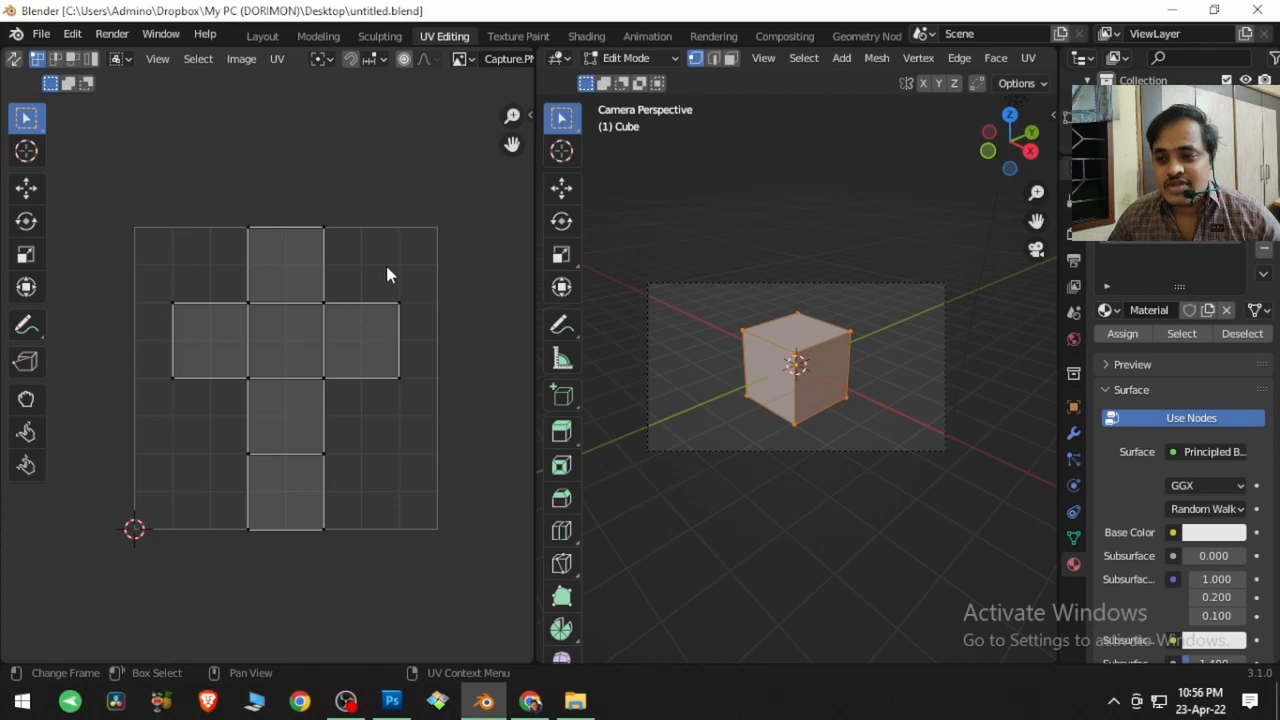
left_click(246, 60)
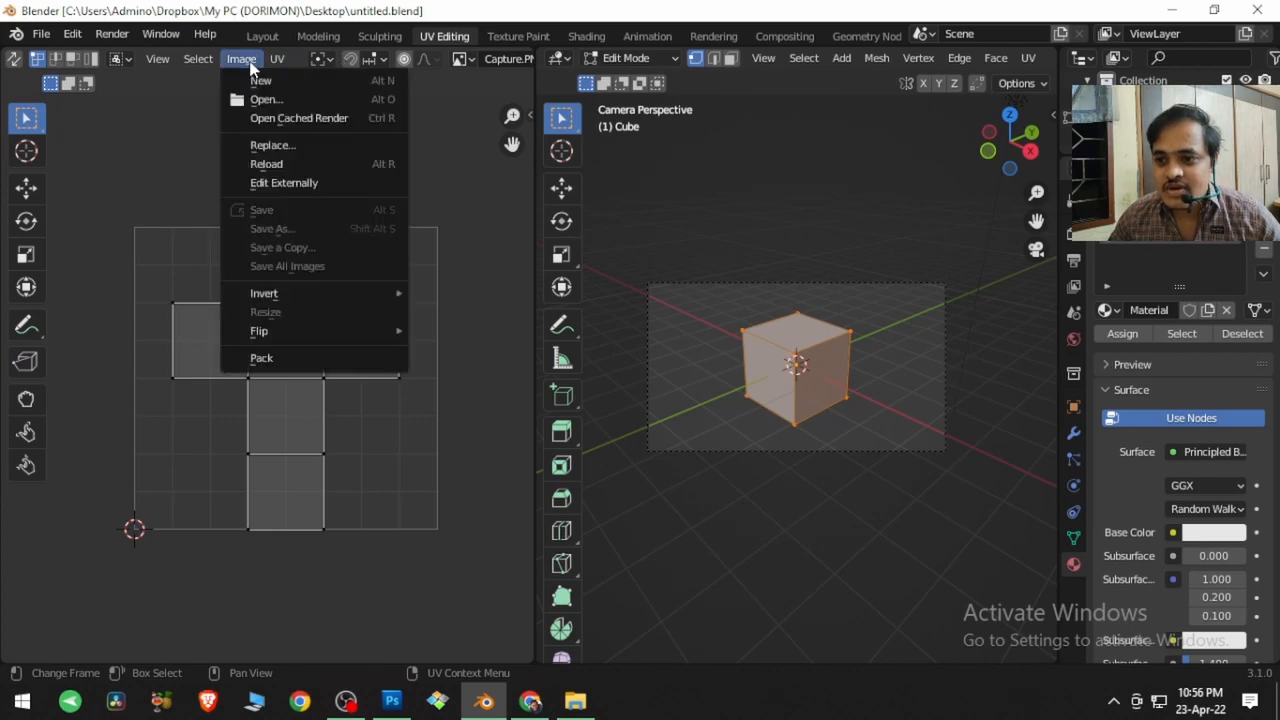
left_click(264, 99)
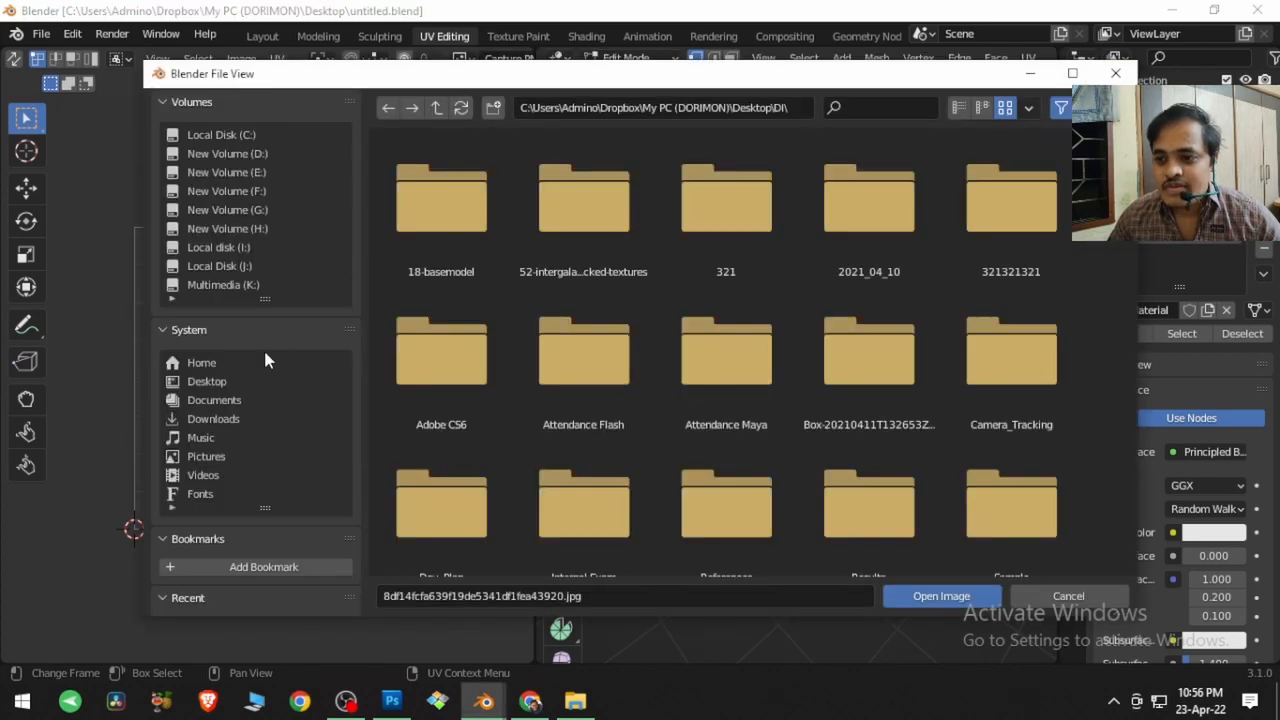
left_click(1065, 596)
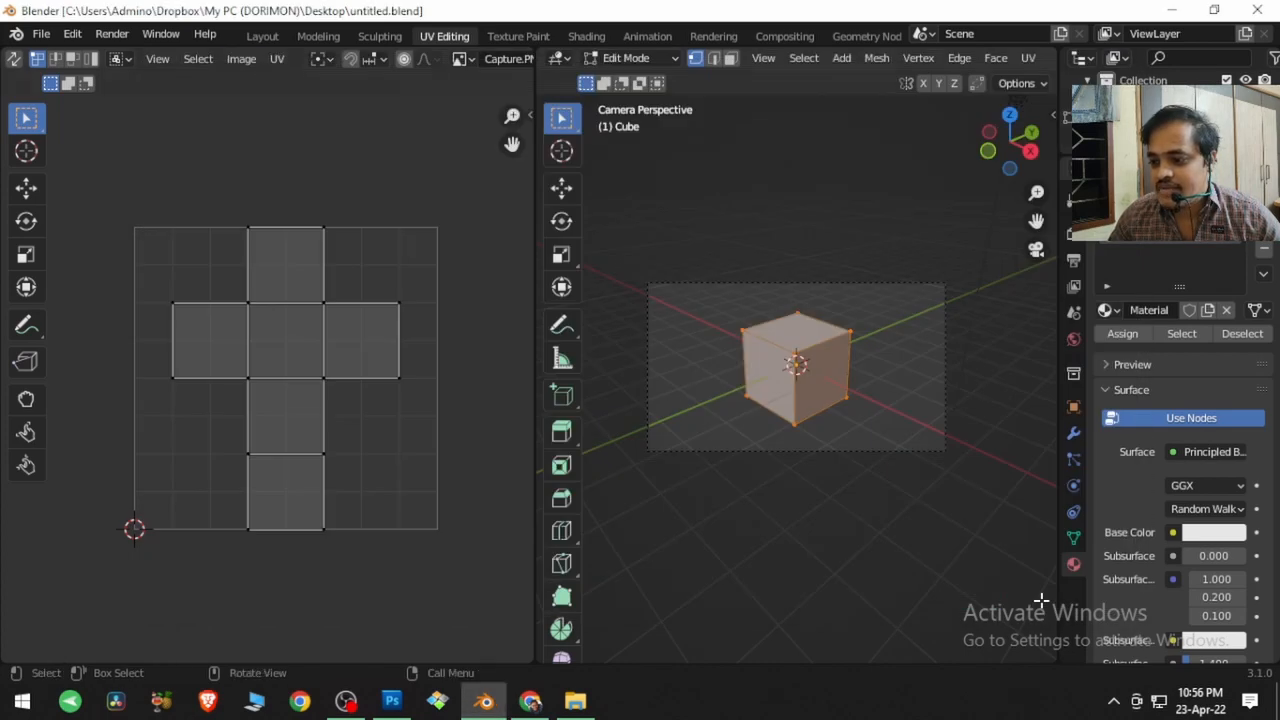
Step: Move the sunset image from the desktop back into the DI folder and look through that folder's files
left_click(575, 700)
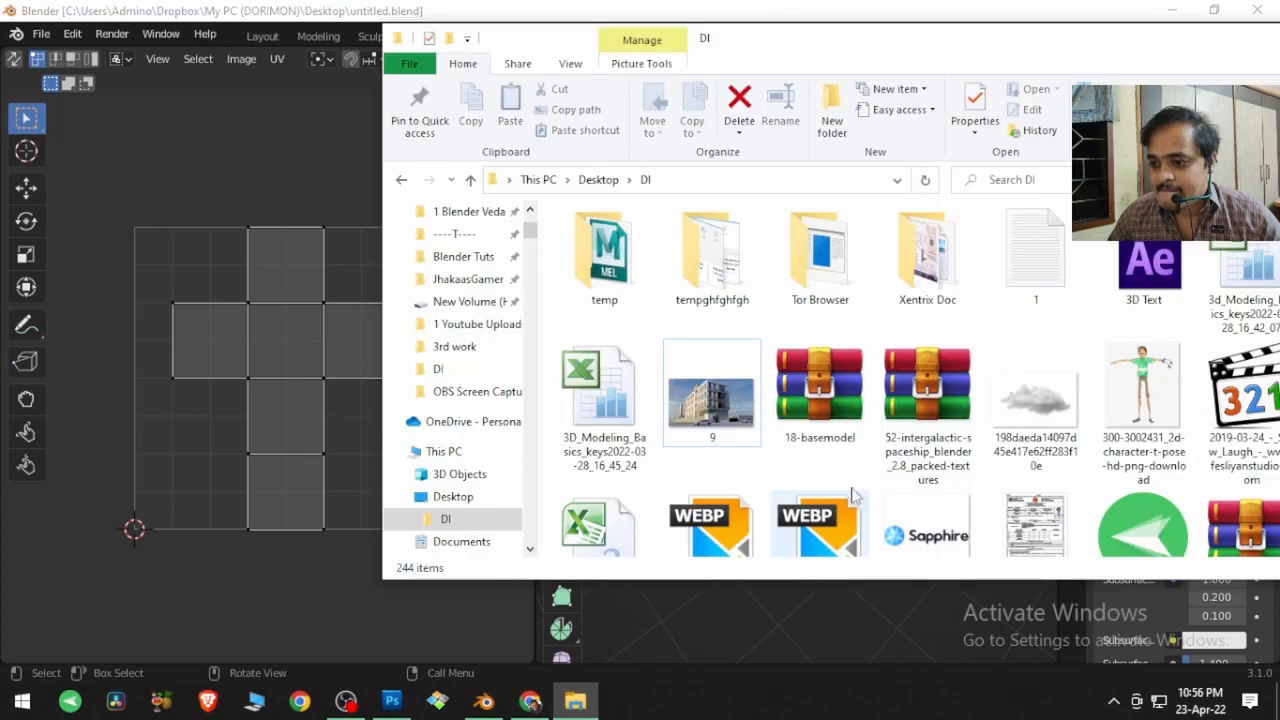
left_click(1276, 706)
left_click_drag(564, 327, 103, 190)
double_click(103, 190)
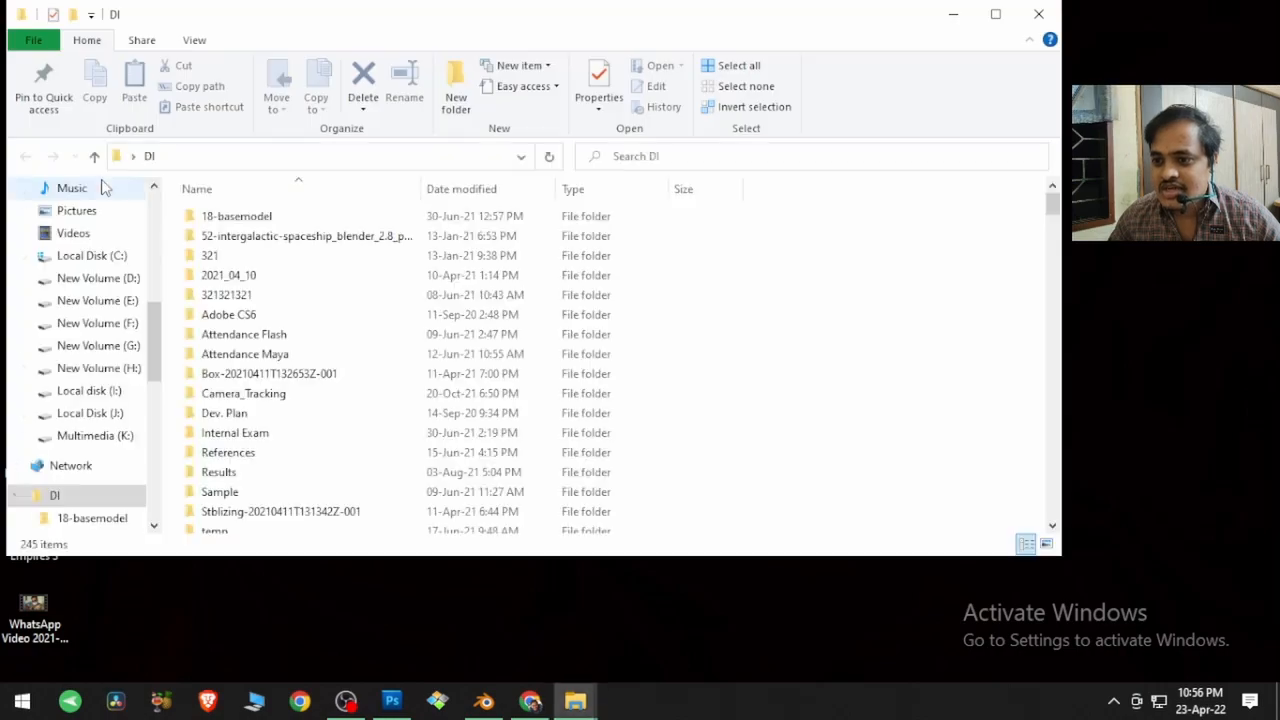
scroll(423, 331, "down", 15)
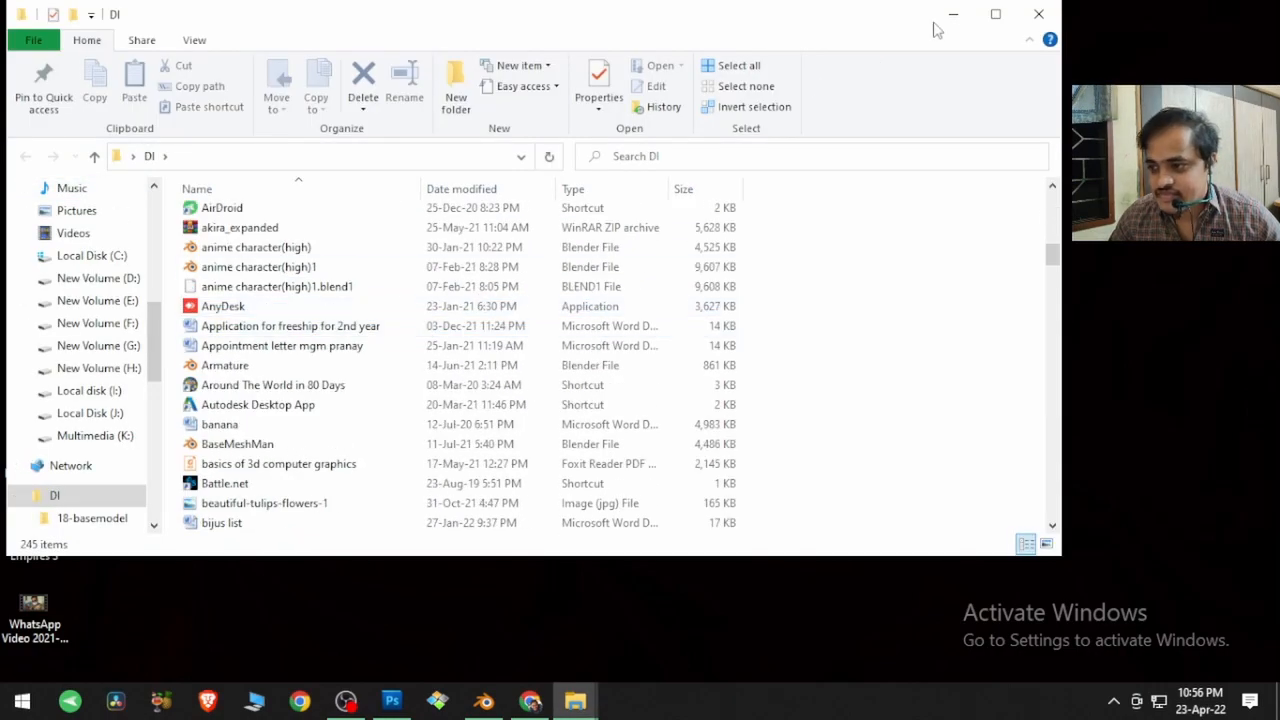
left_click(1052, 20)
Step: Switch back to Blender, open 8df14fcfa639f19de5341df1fea43920.jpg from the DI folder in the UV editor, and pack it into the .blend file
left_click(484, 700)
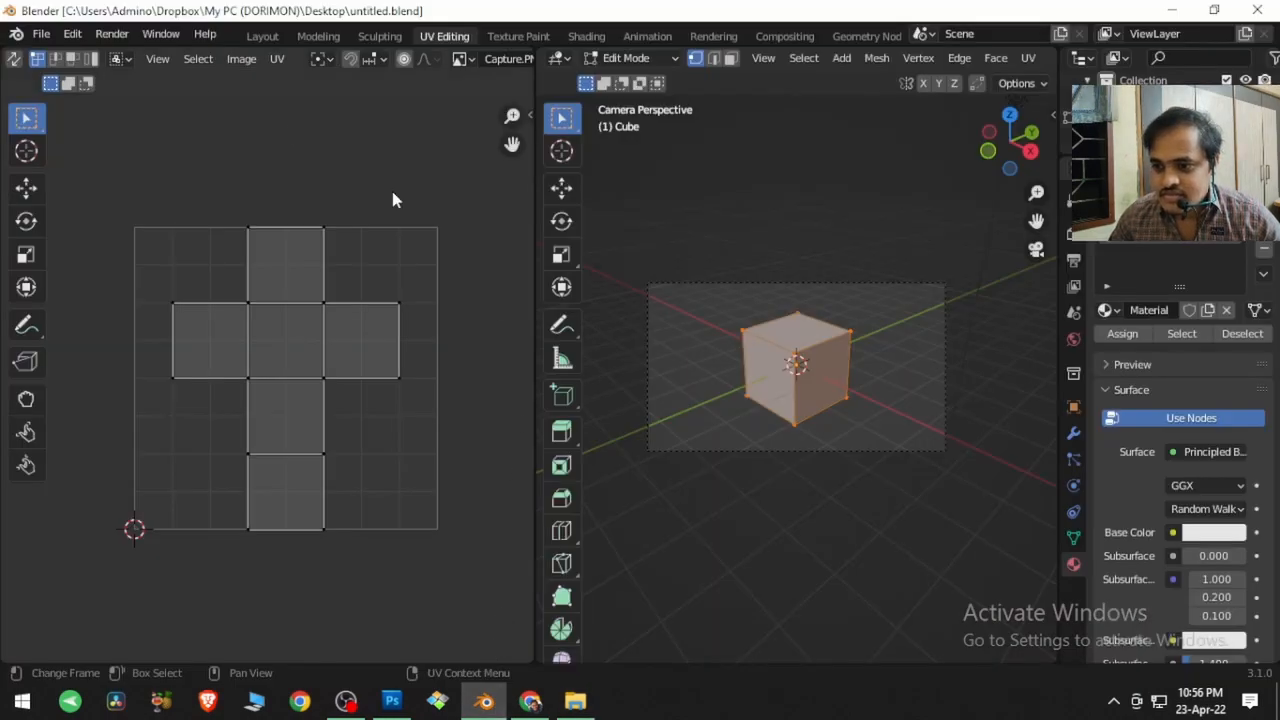
left_click(241, 60)
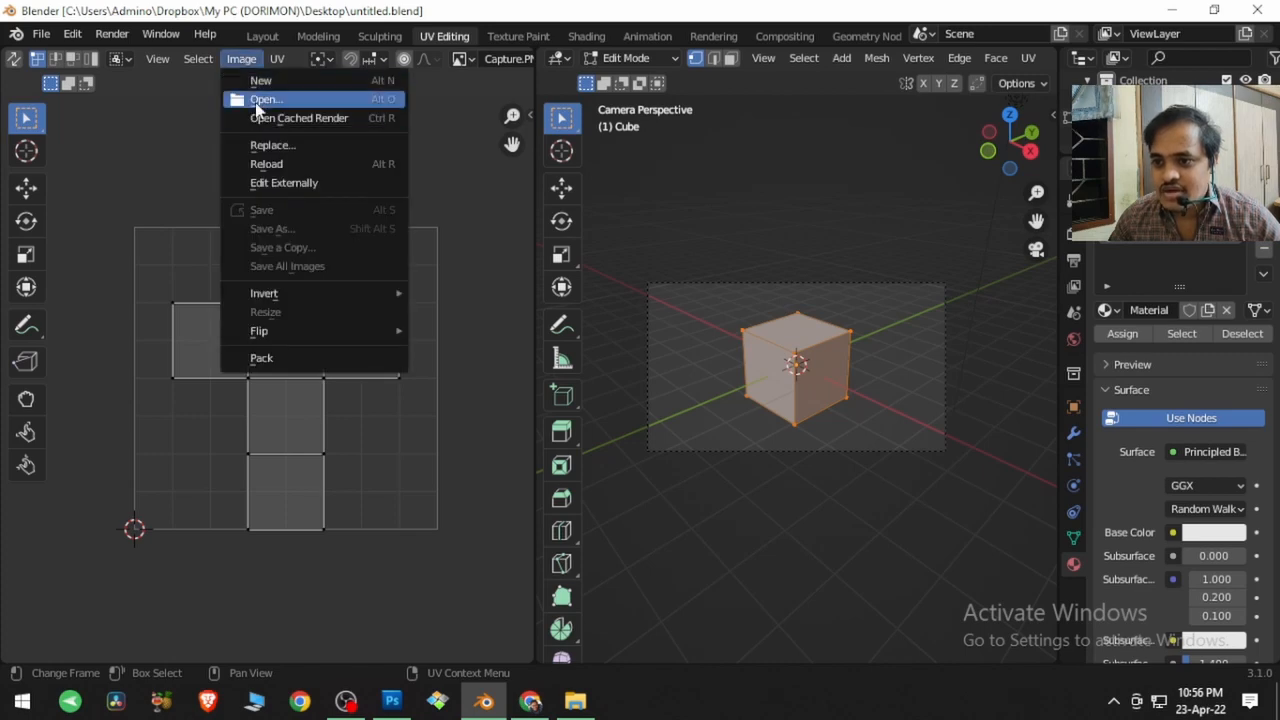
left_click(255, 100)
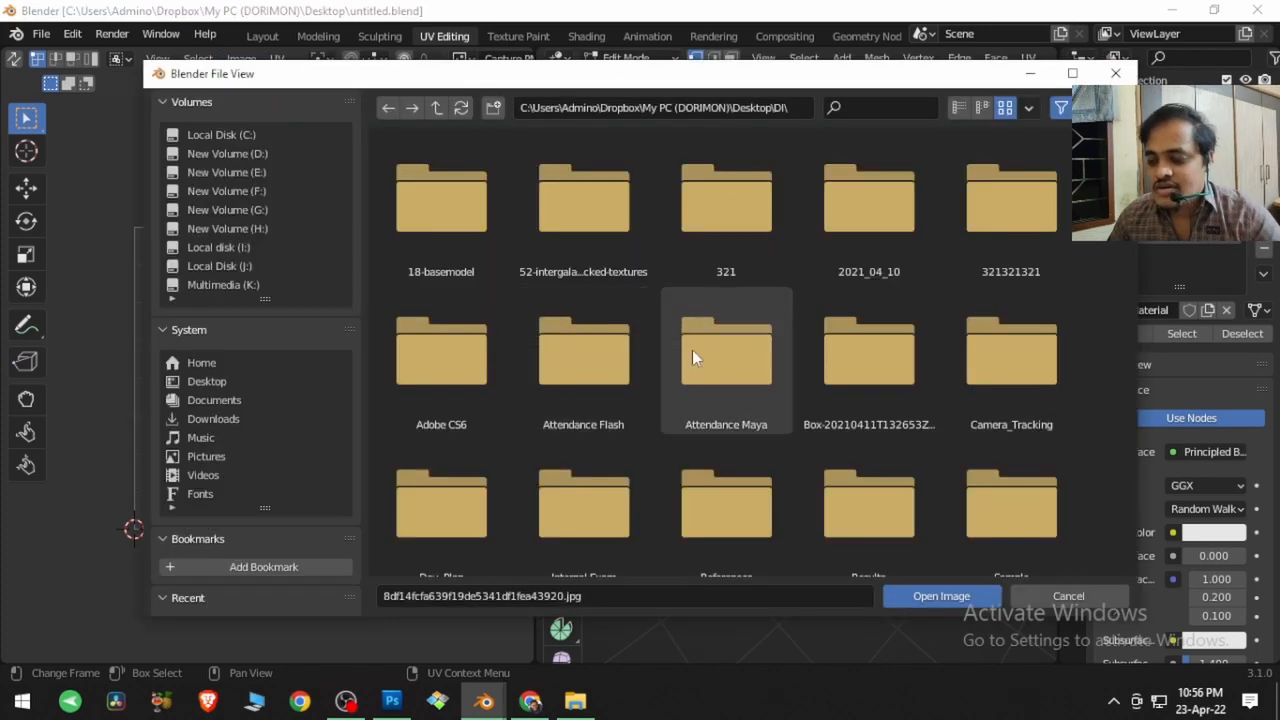
left_click(277, 382)
double_click(496, 221)
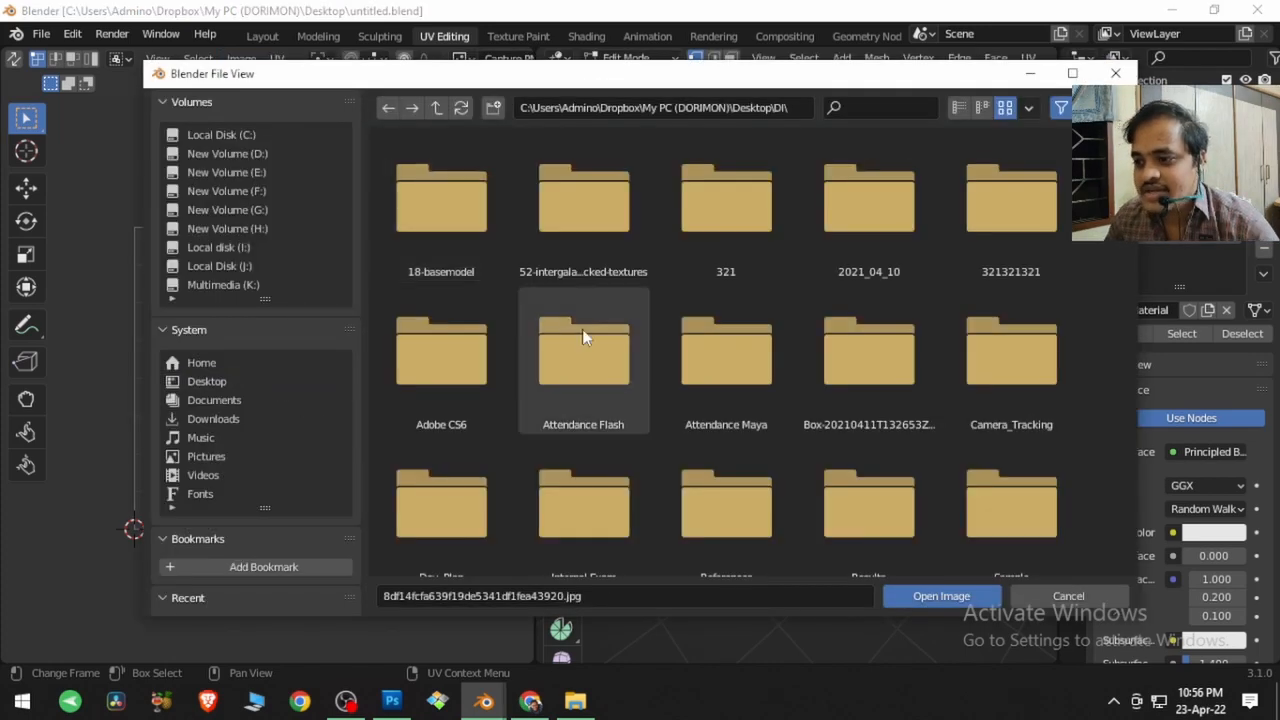
scroll(585, 325, "down", 6)
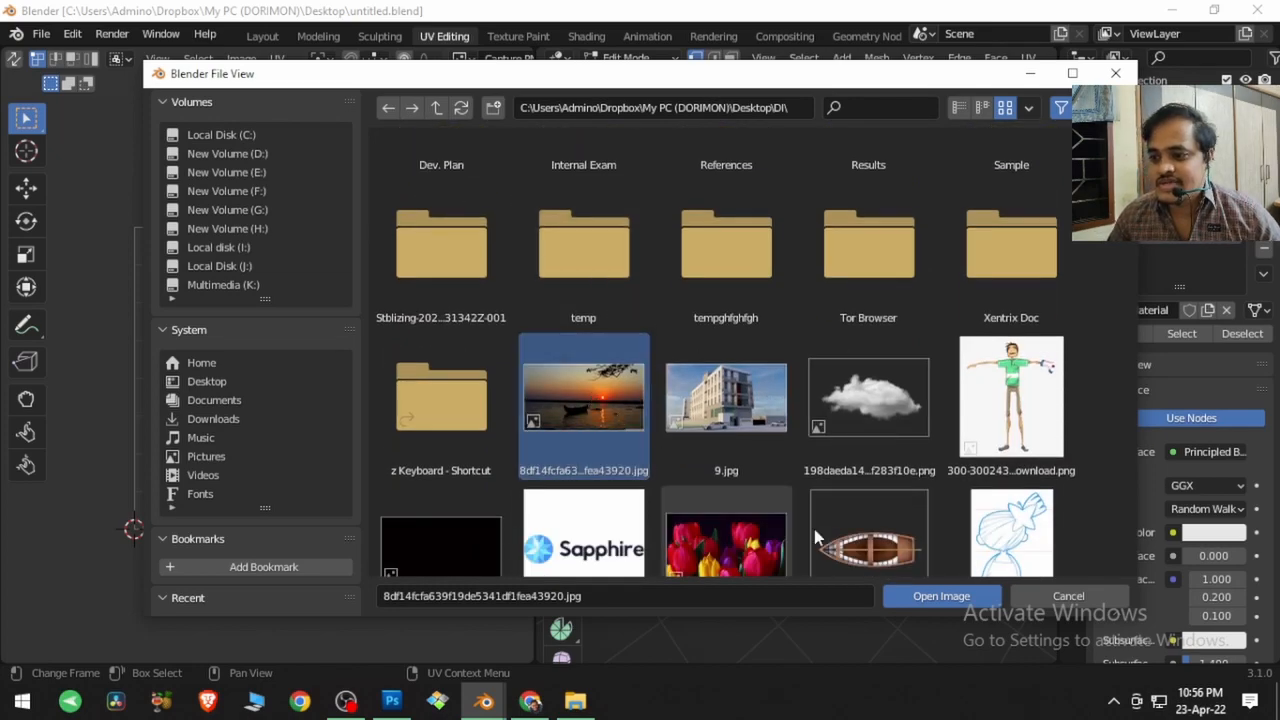
left_click(941, 596)
scroll(404, 449, "down", 3)
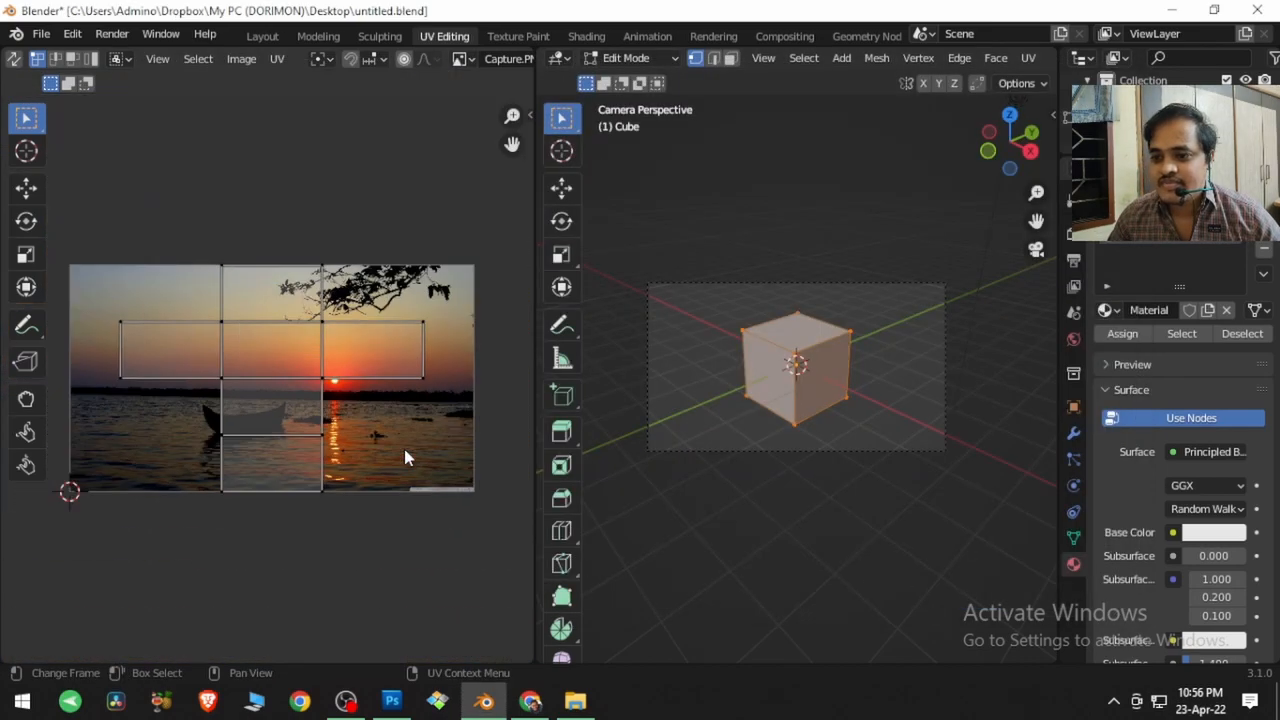
left_click(238, 62)
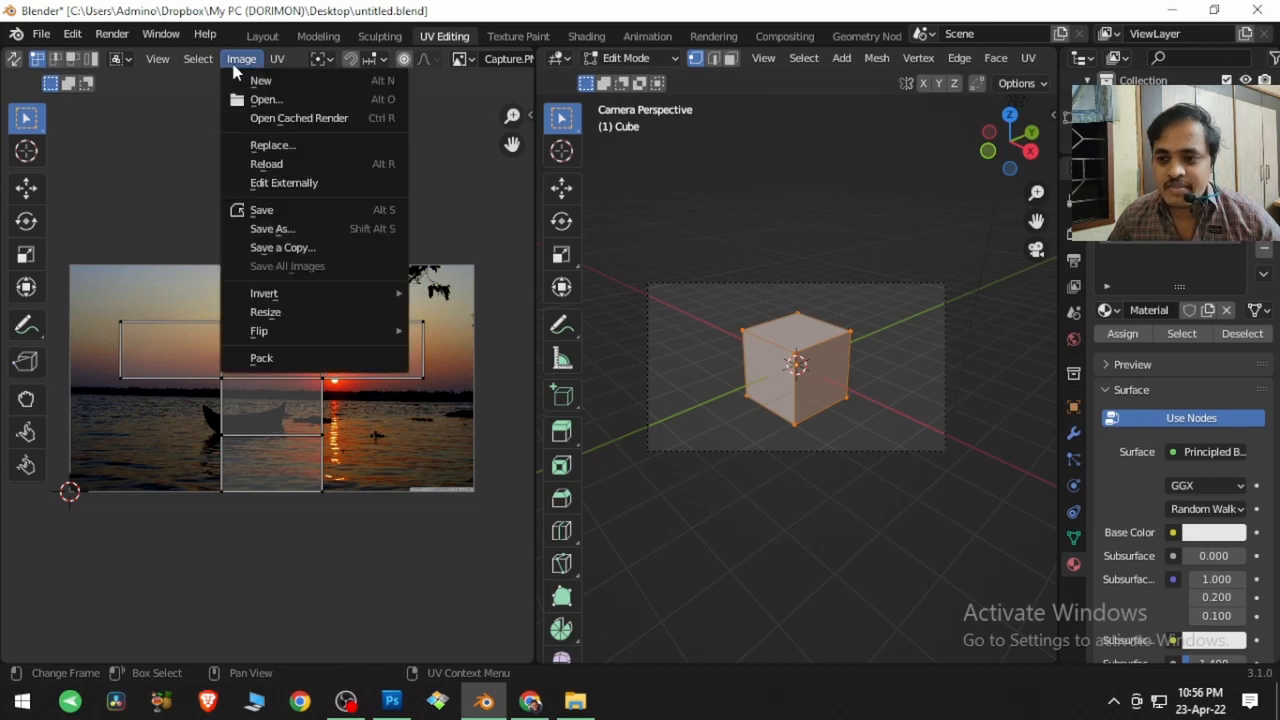
left_click(280, 360)
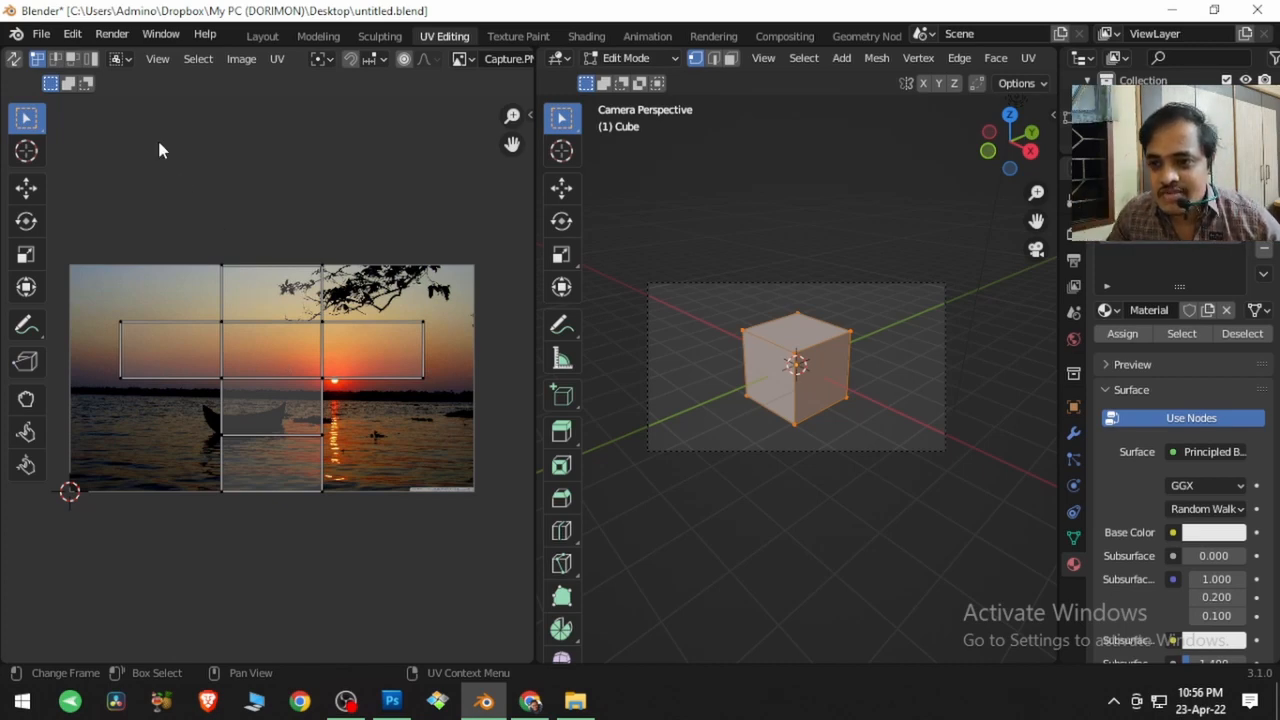
Step: Switch to File Explorer, look for the sunset image in the DI folder, and undo the last file move
left_click(575, 700)
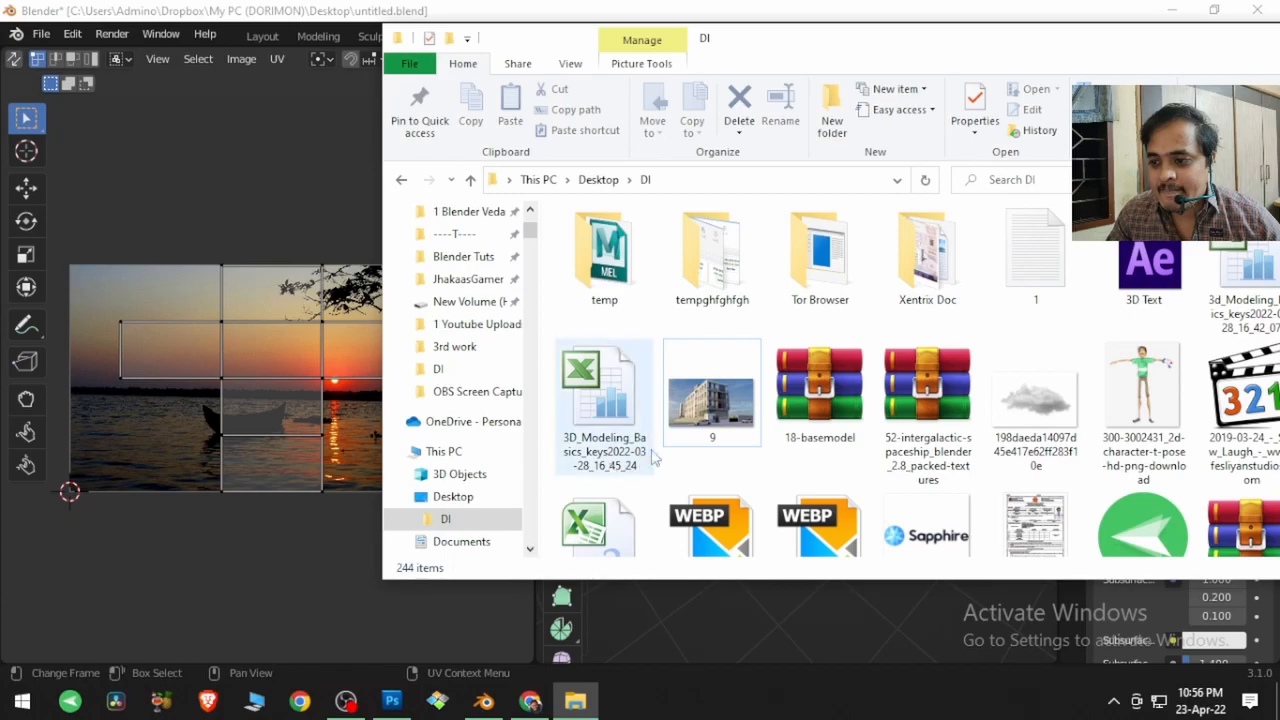
scroll(676, 450, "down", 1)
scroll(676, 450, "up", 2)
scroll(676, 450, "down", 3)
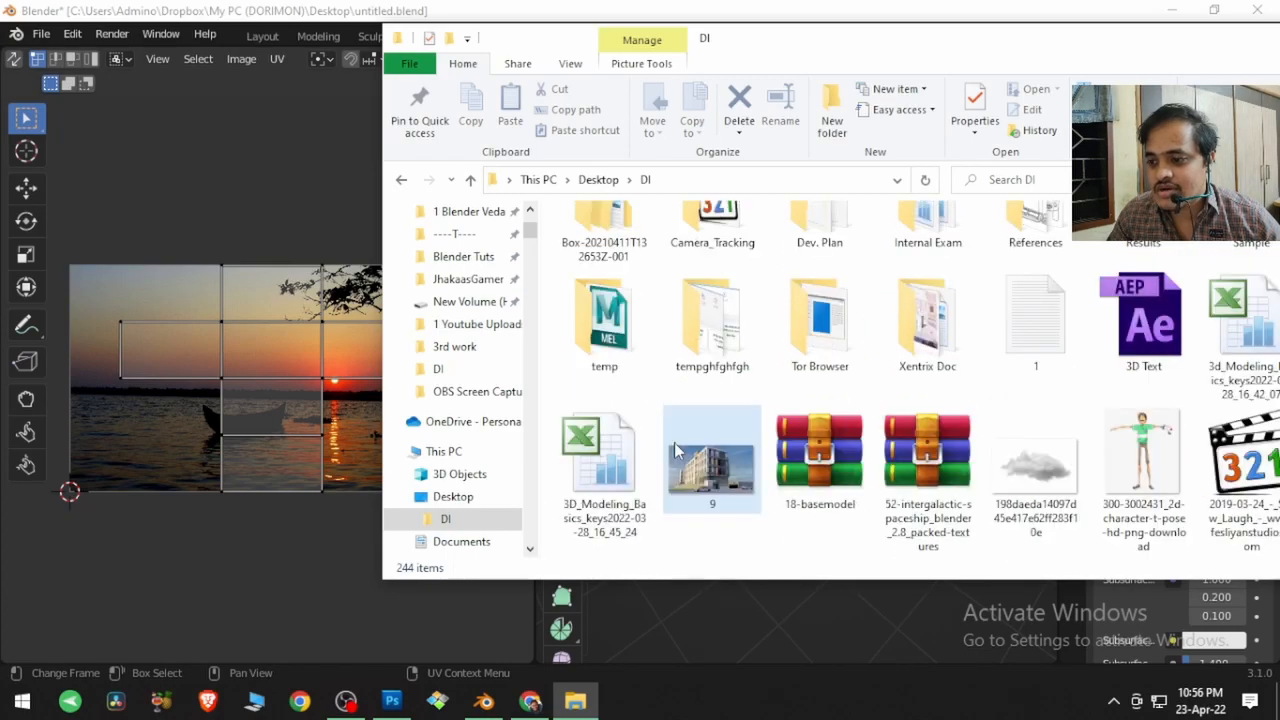
scroll(676, 450, "down", 15)
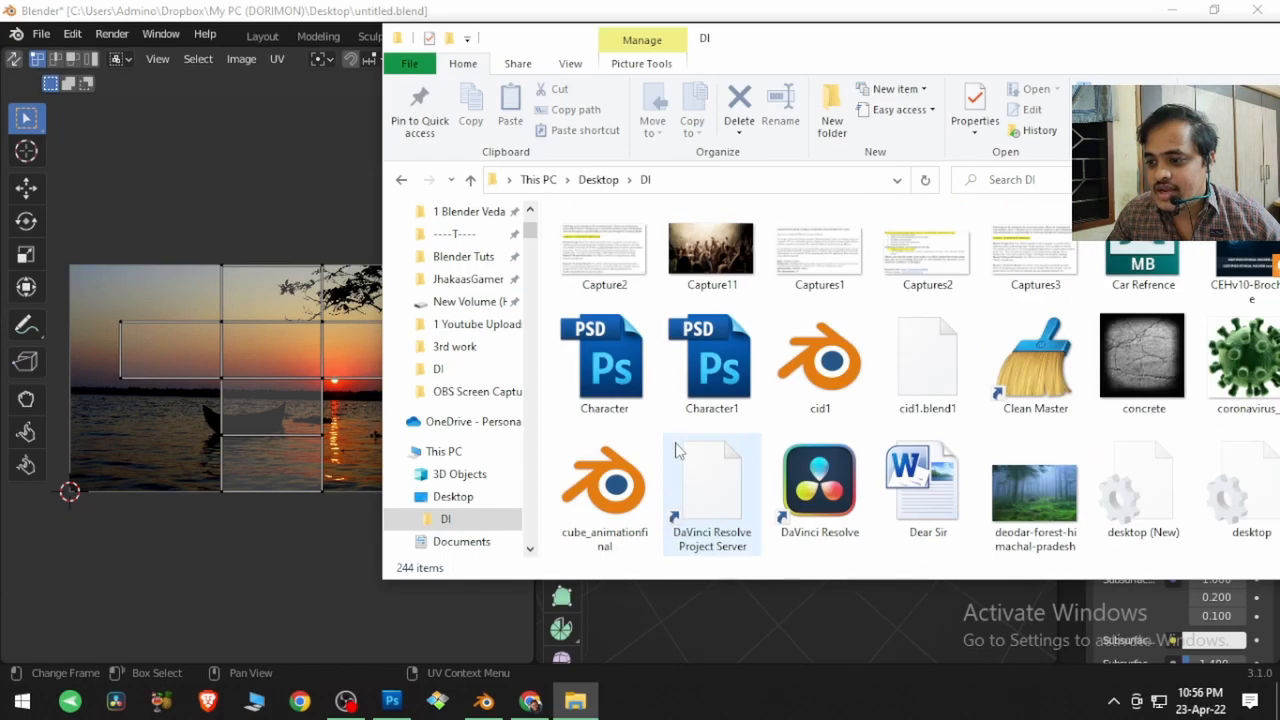
scroll(676, 450, "down", 20)
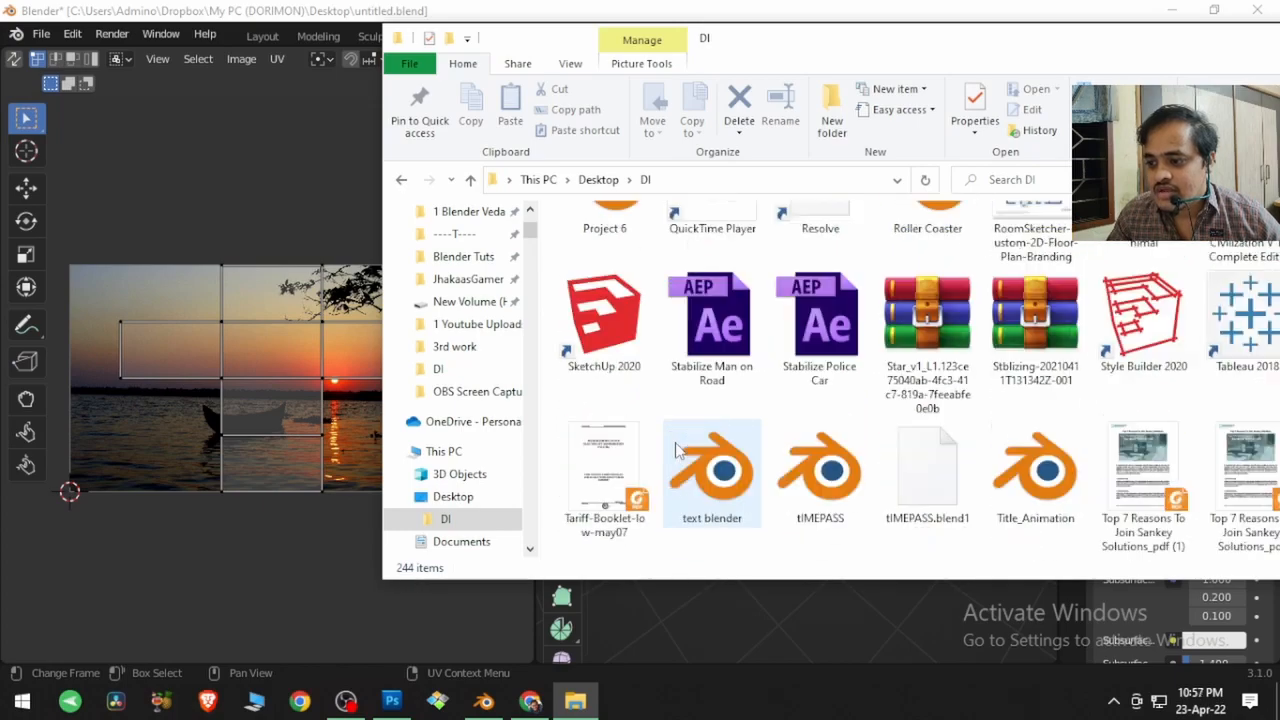
right_click(1065, 463)
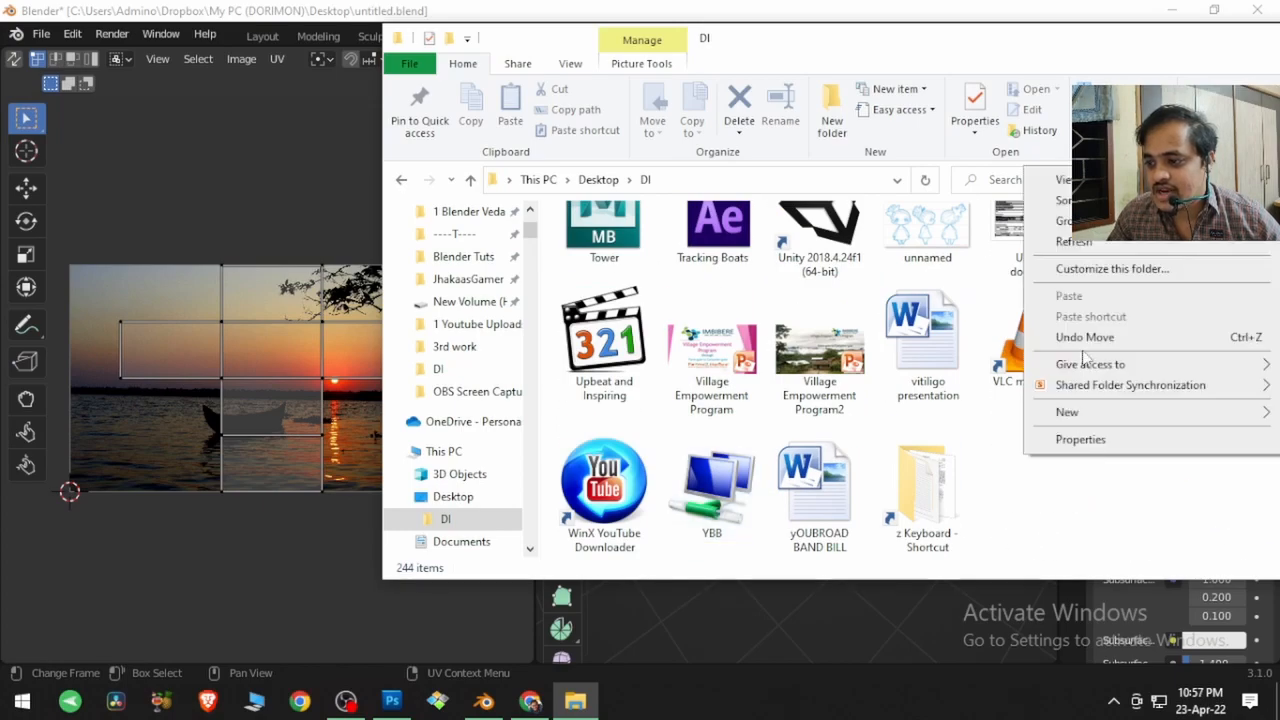
left_click(1090, 337)
scroll(757, 403, "down", 3)
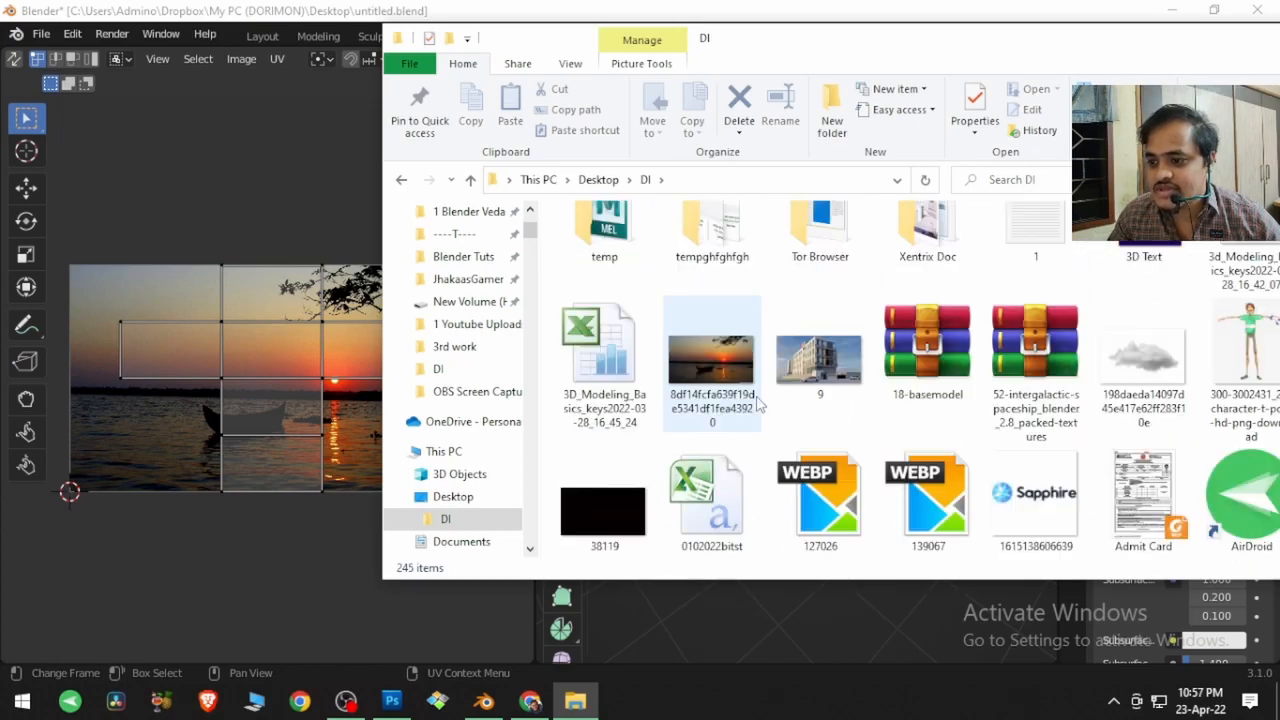
Step: Move the image 8df14fcfa639f19de5341df1fea43920 from the DI folder to the desktop, and switch back to Blender
left_click(730, 370)
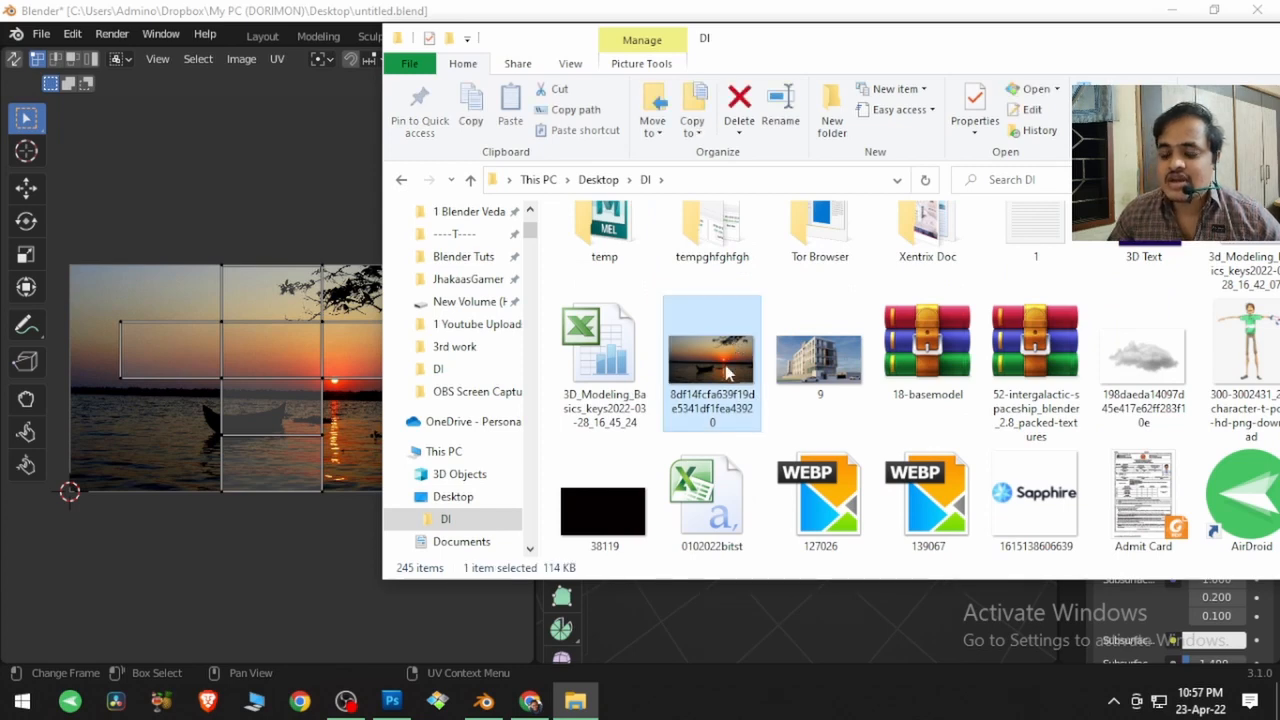
left_click_drag(1276, 700, 463, 293)
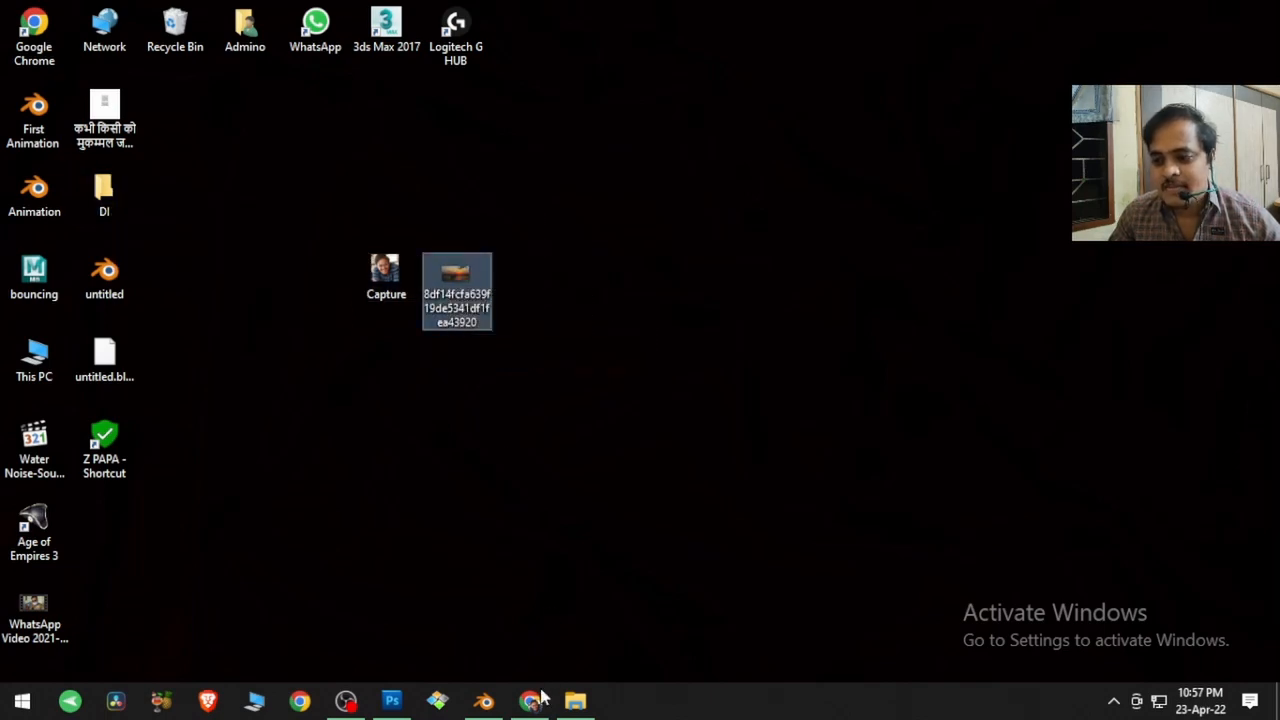
left_click(484, 700)
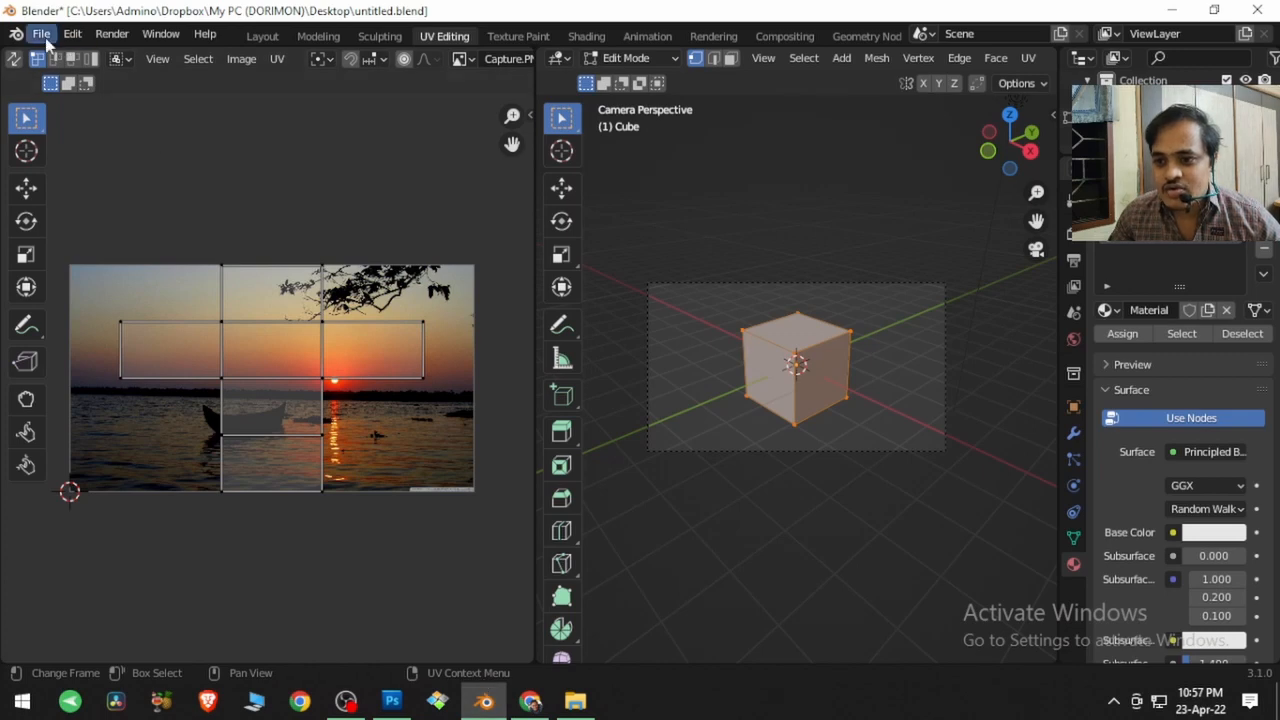
Step: Save untitled.blend with the packed image and start a new General file
left_click(241, 58)
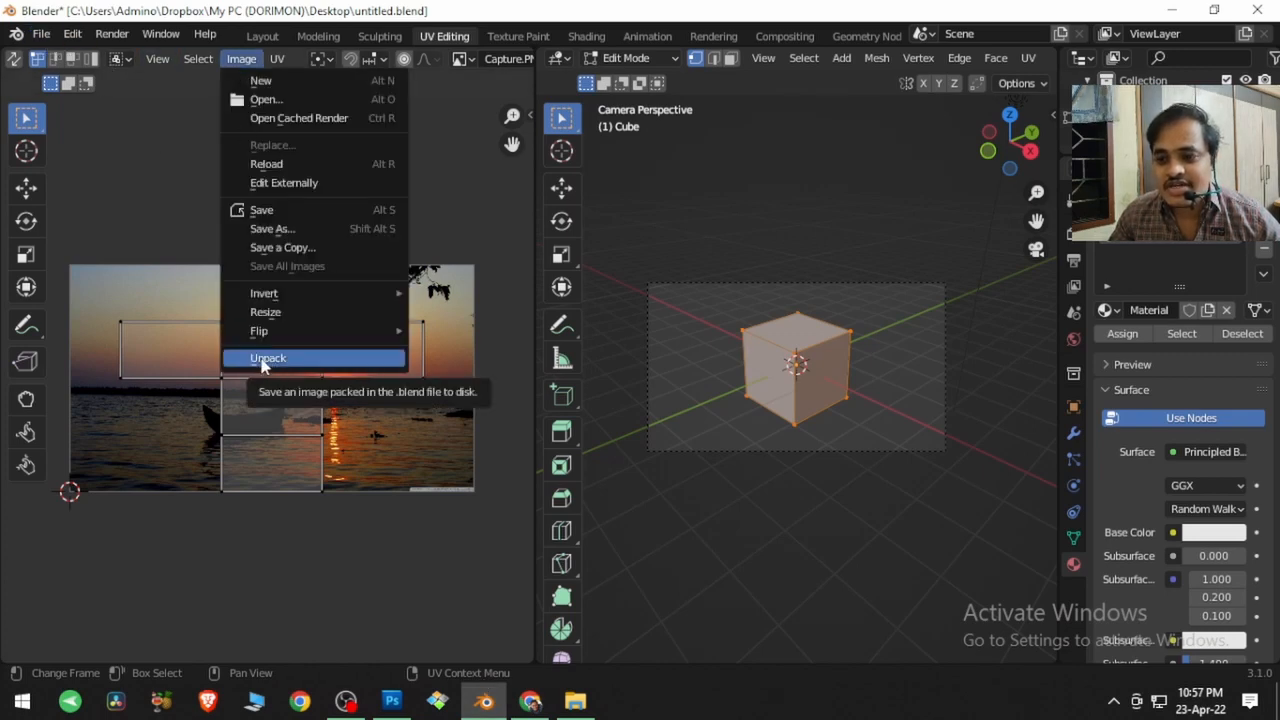
left_click(41, 34)
mouse_move(54, 58)
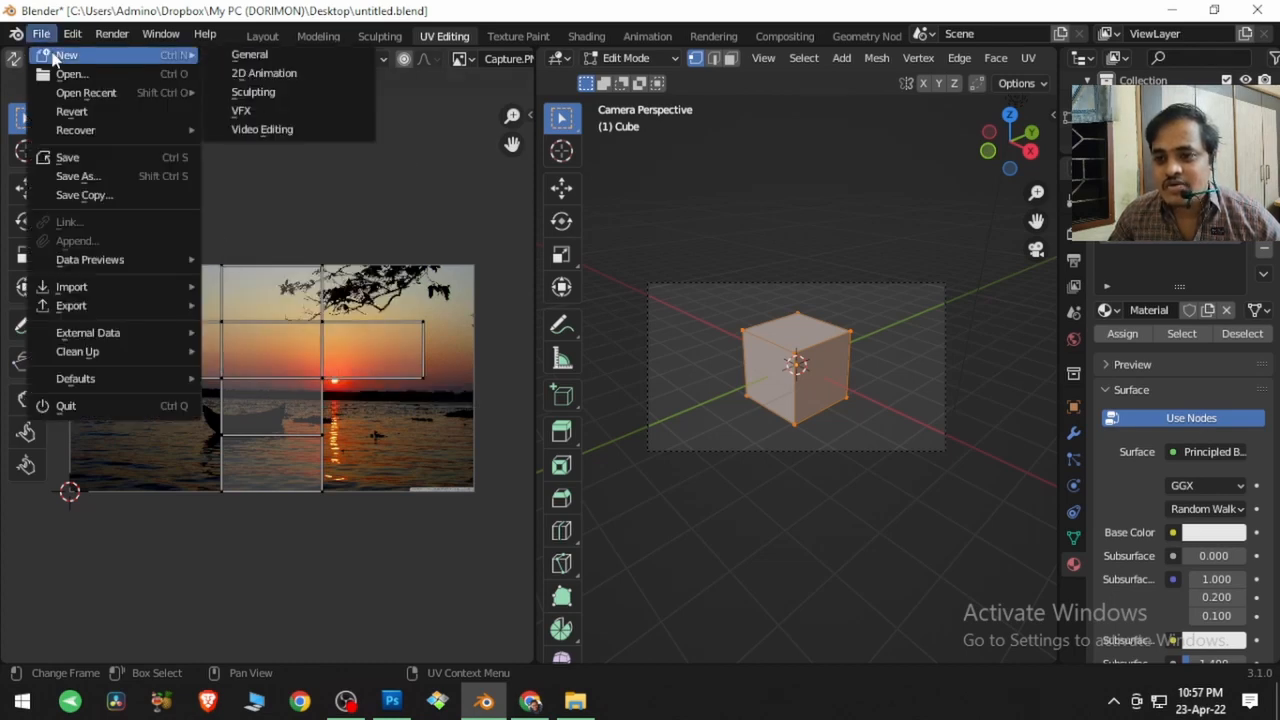
left_click(66, 157)
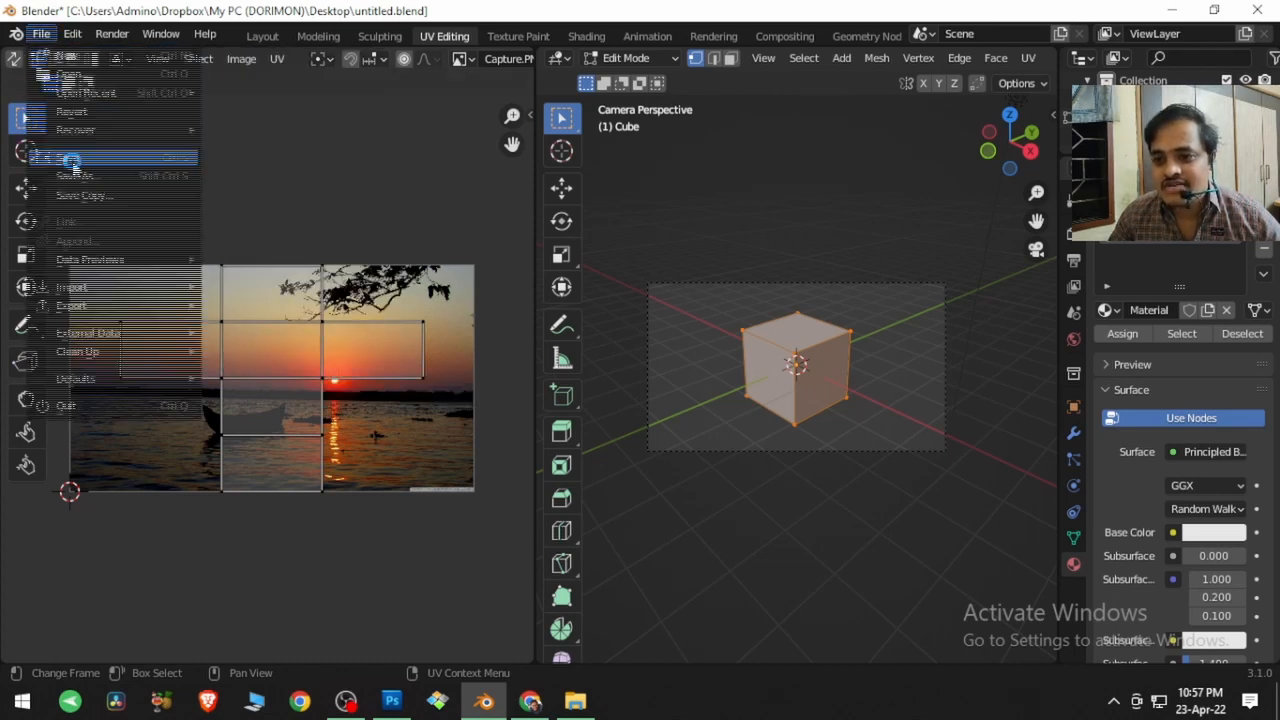
left_click(41, 34)
mouse_move(60, 51)
left_click(248, 51)
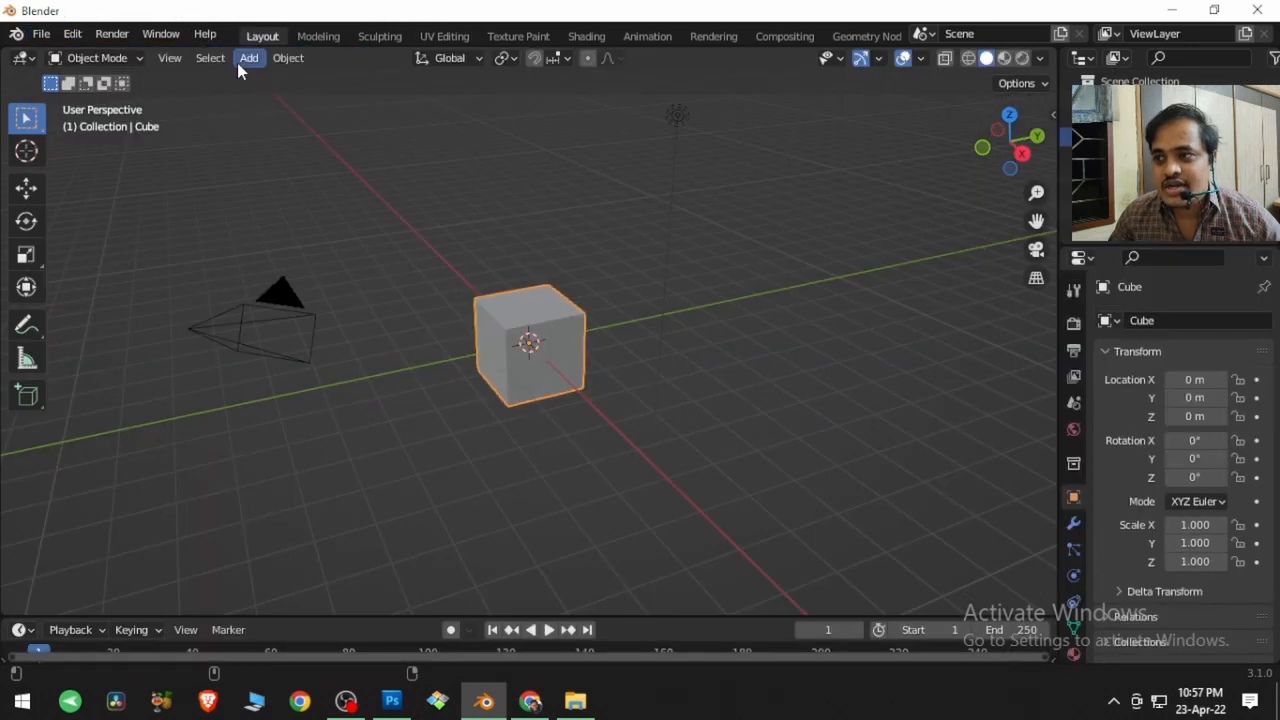
Step: Reopen the recent file untitled.blend to check the packed image in the UV editor
left_click(41, 34)
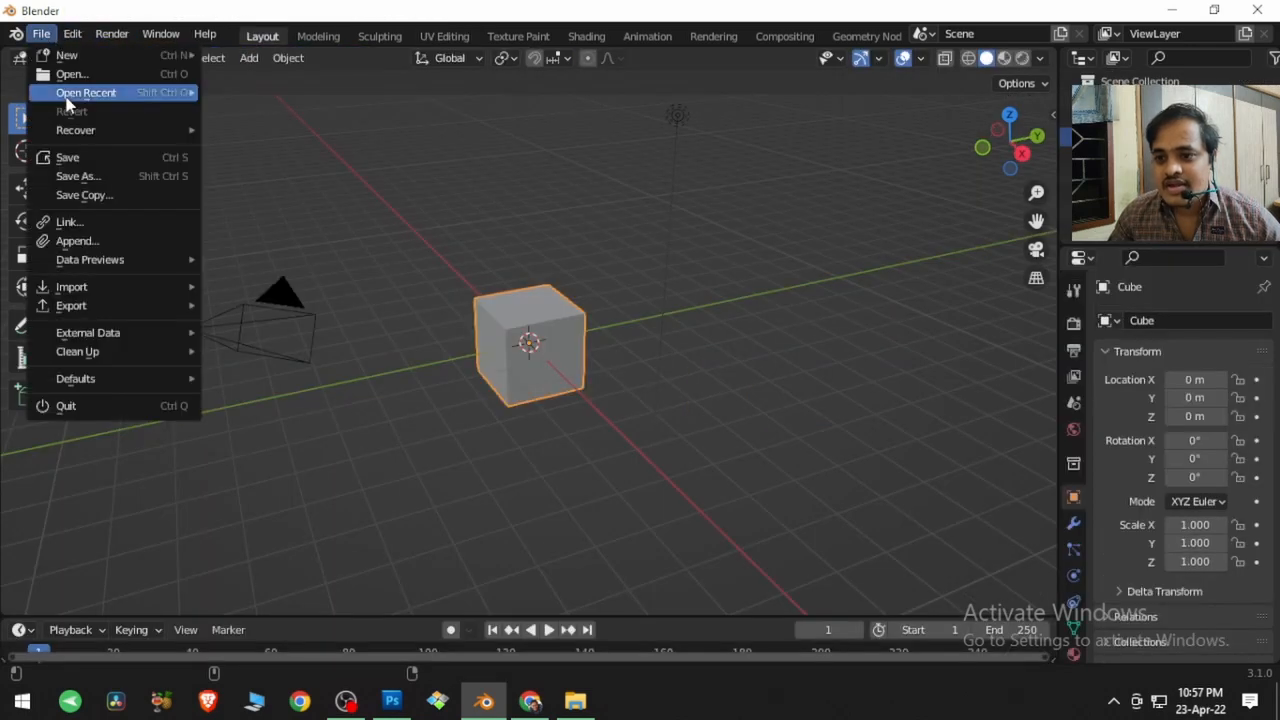
mouse_move(70, 102)
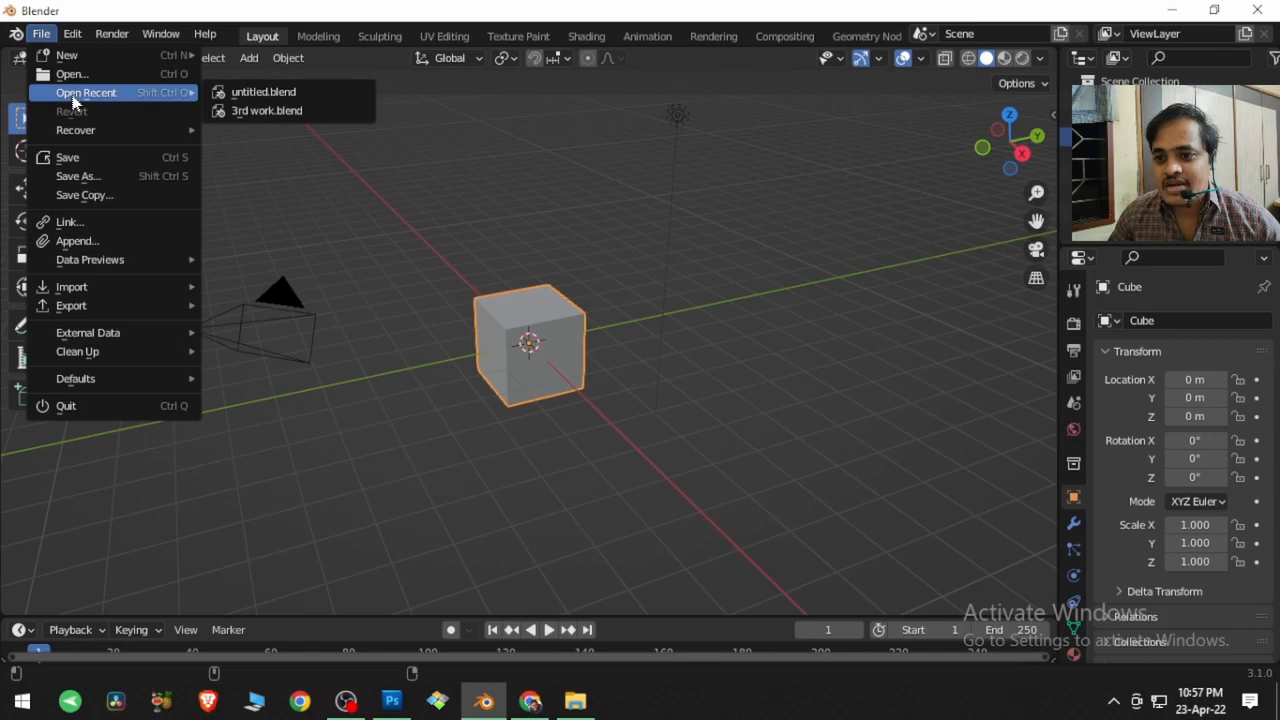
left_click(236, 93)
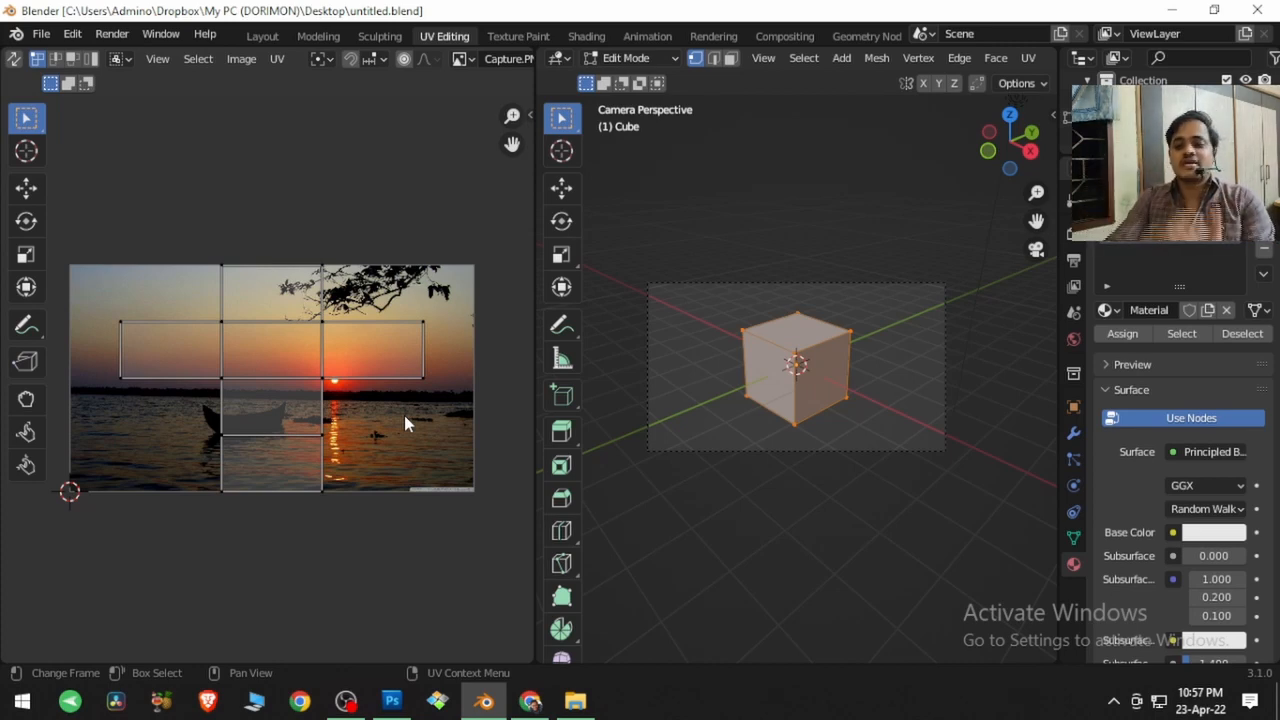
Step: Unpack the sunset image in the UV editor with the Remove Pack option
left_click(241, 59)
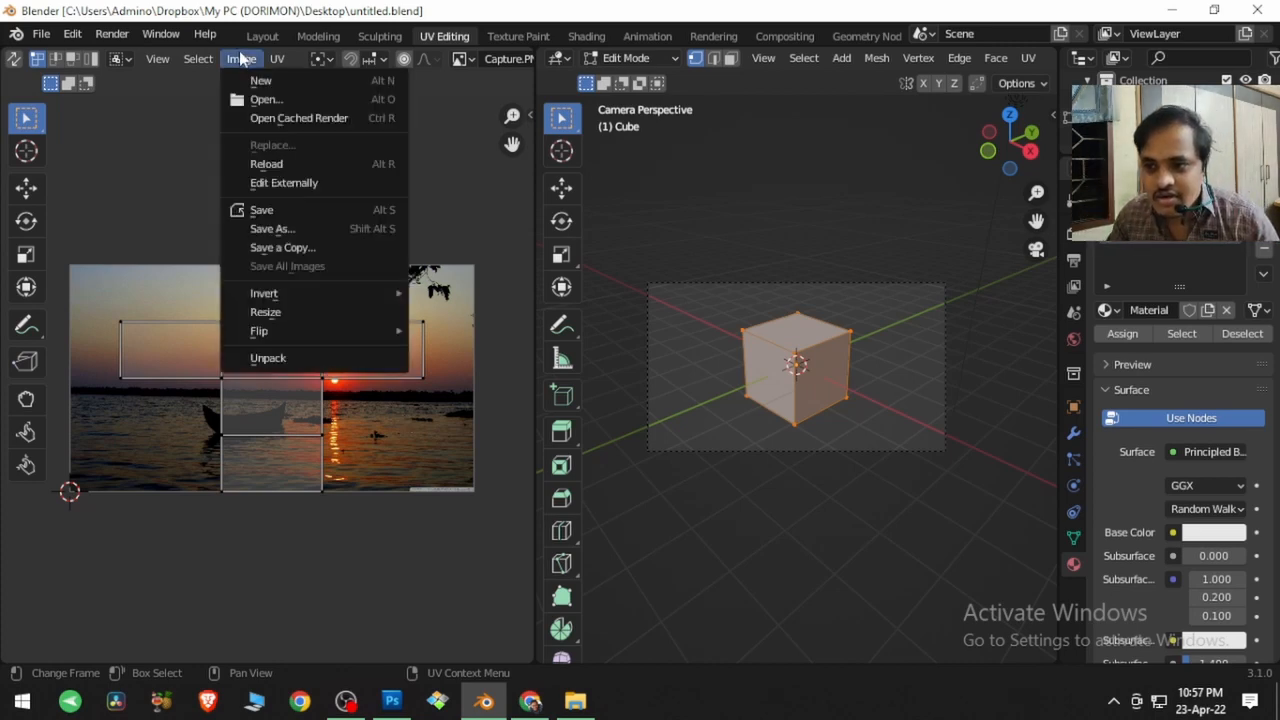
left_click(286, 357)
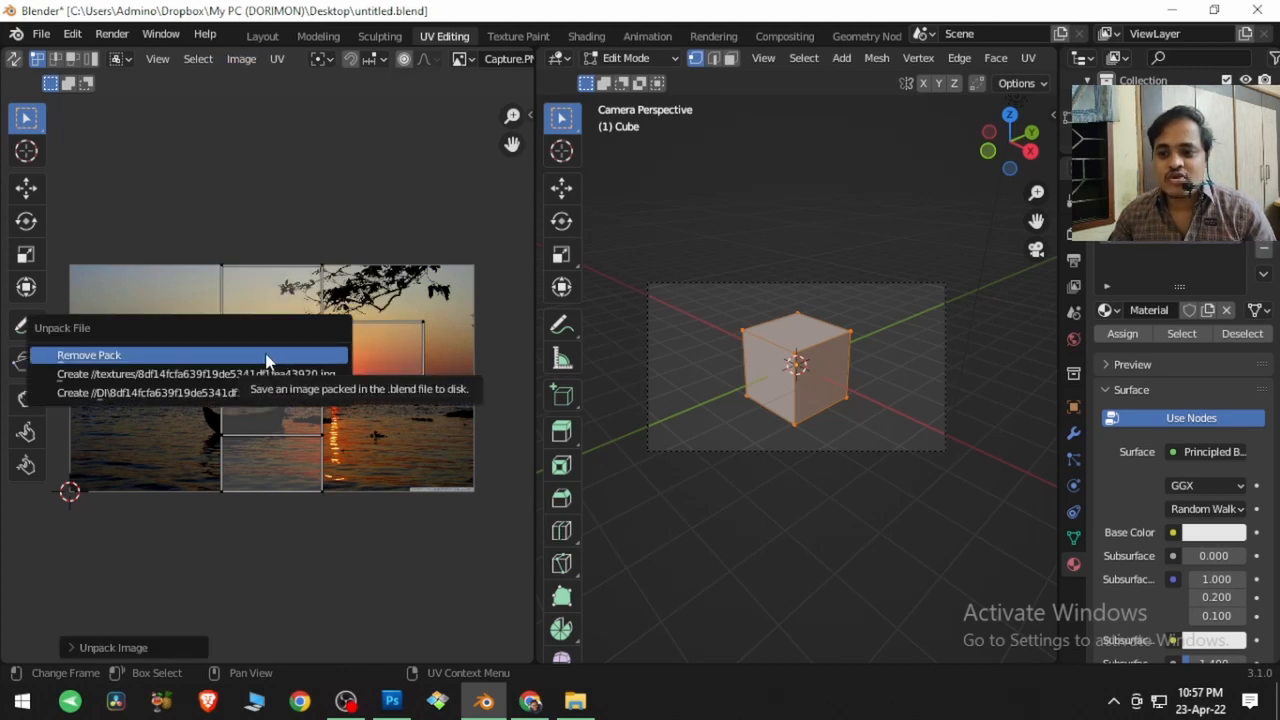
left_click(237, 360)
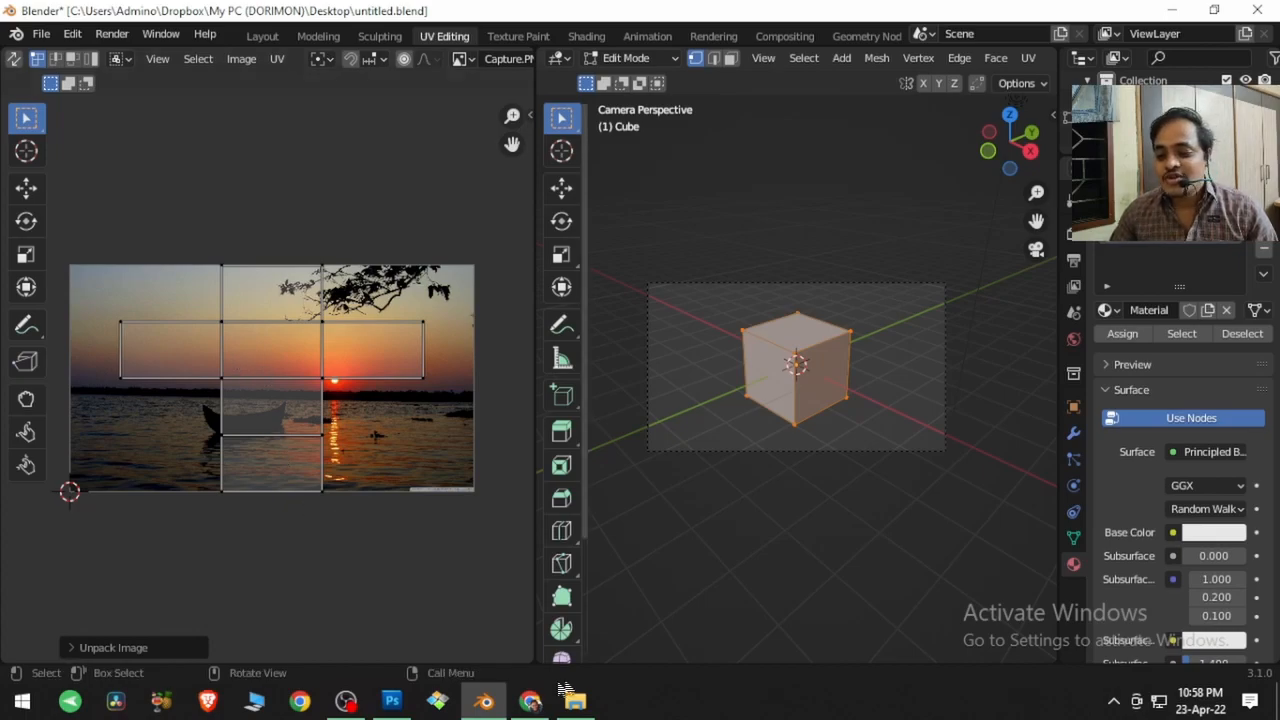
Step: Switch to Chrome and view the support links in the Blender Veda YouTube video's description
left_click(530, 700)
left_click(120, 15)
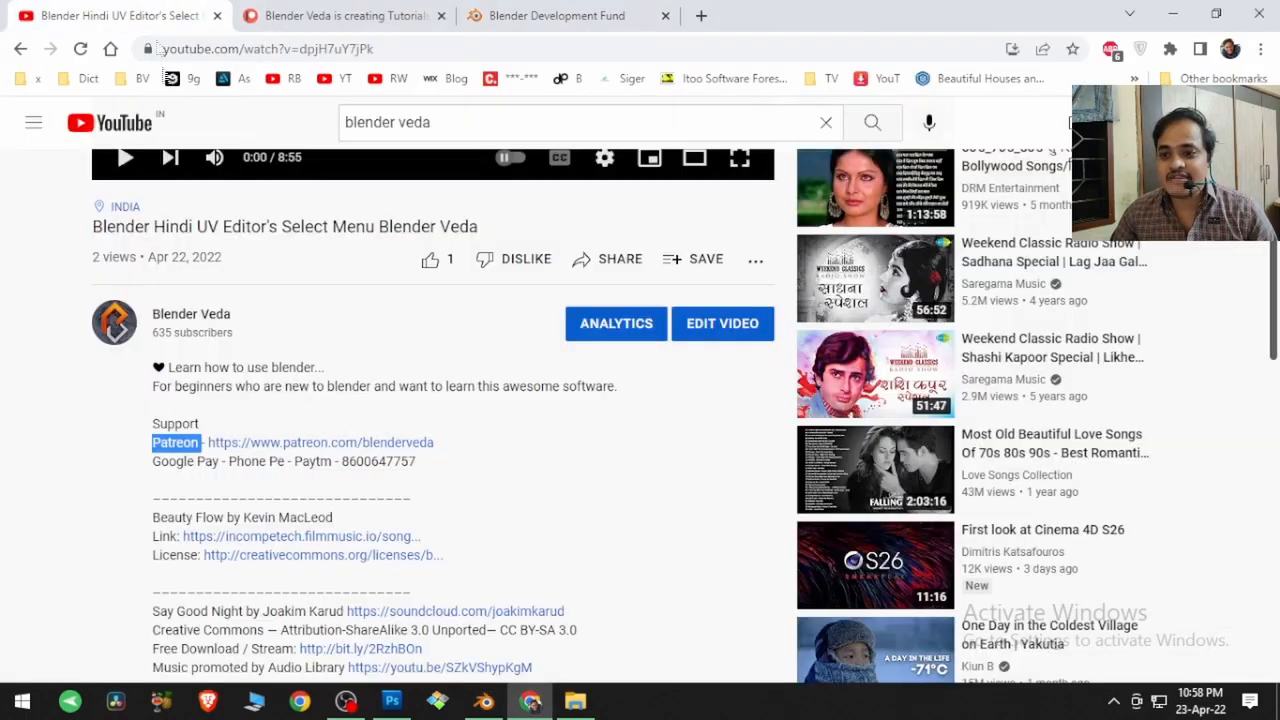
scroll(165, 280, "down", 3)
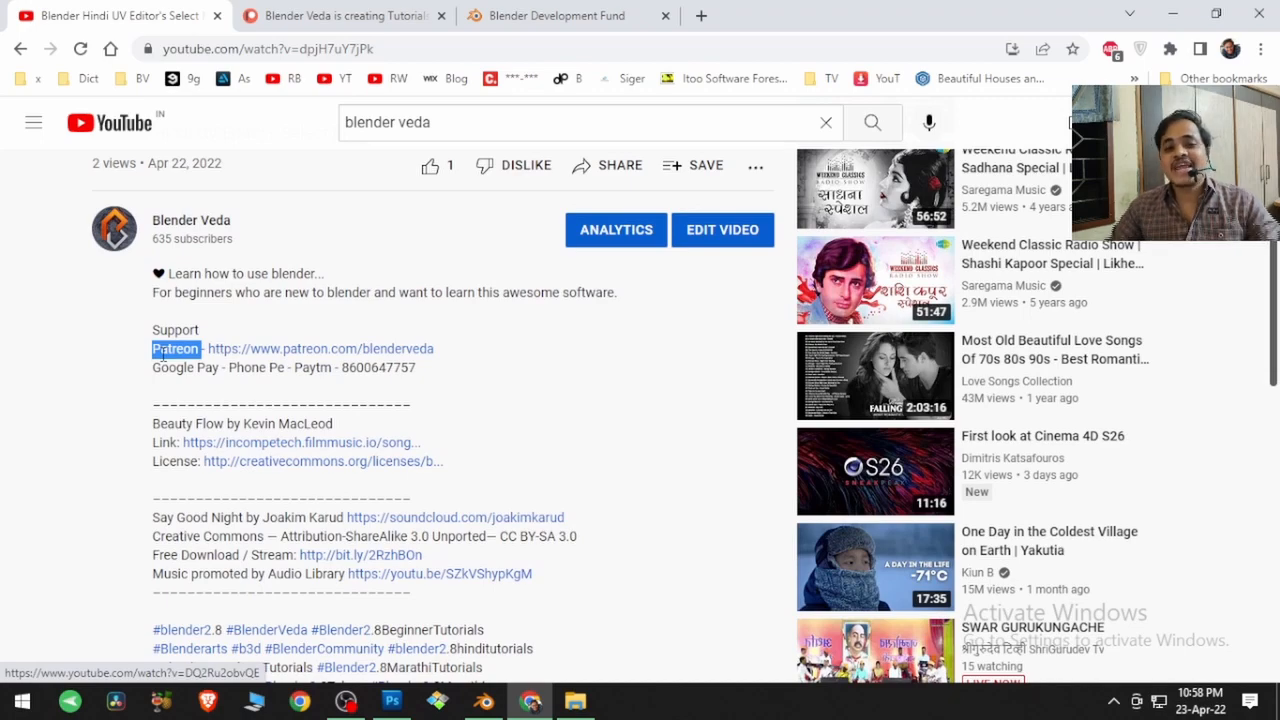
Step: View the Blender Veda Patreon page and look over its membership tiers
left_click(256, 12)
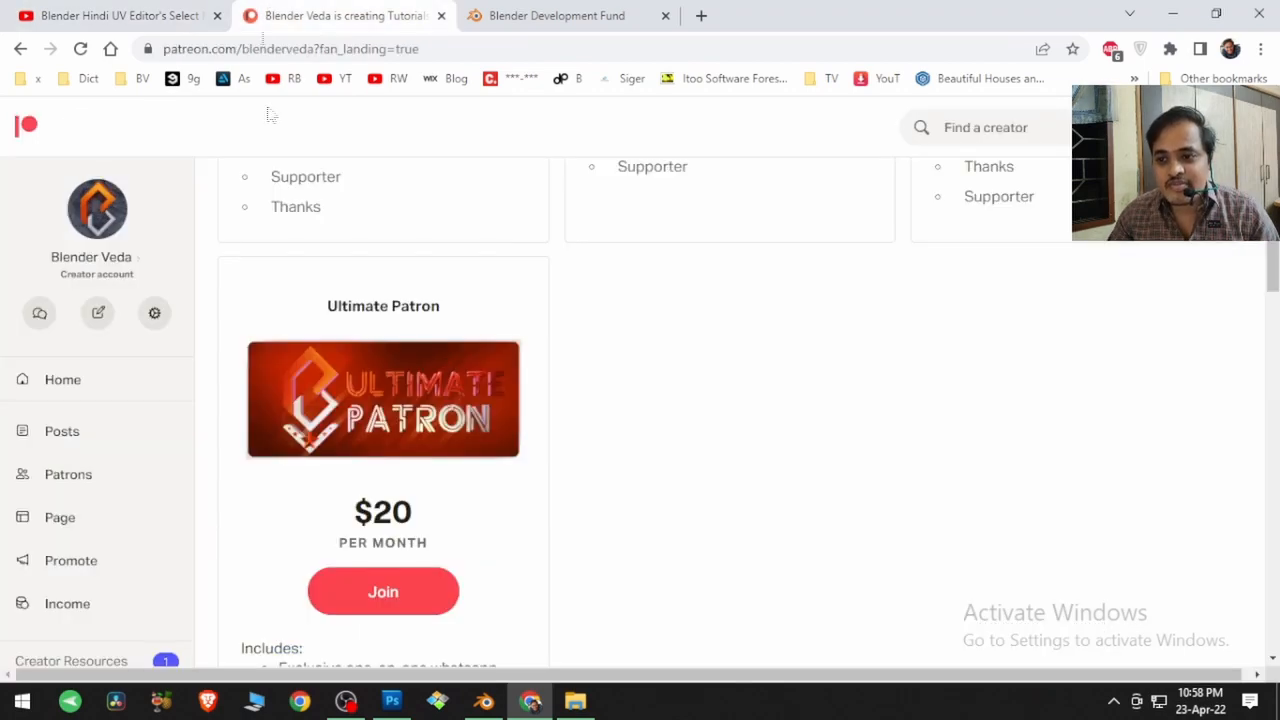
scroll(367, 448, "up", 4)
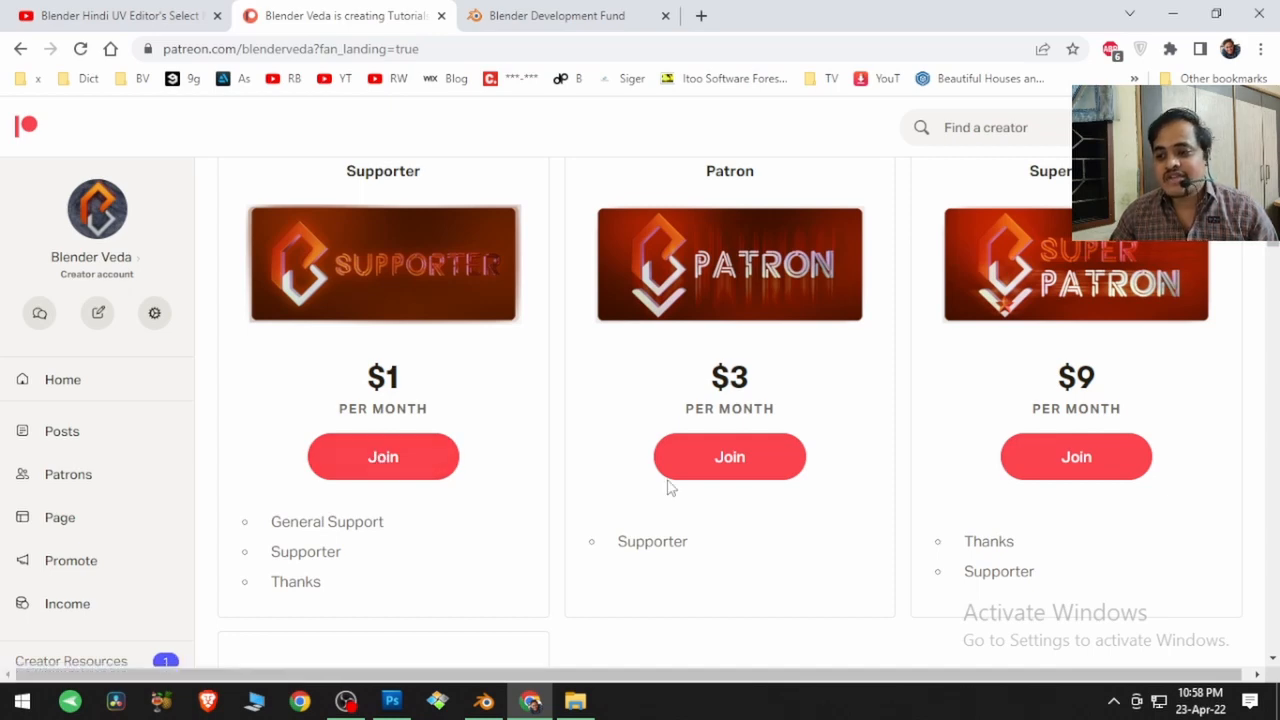
scroll(566, 486, "down", 2)
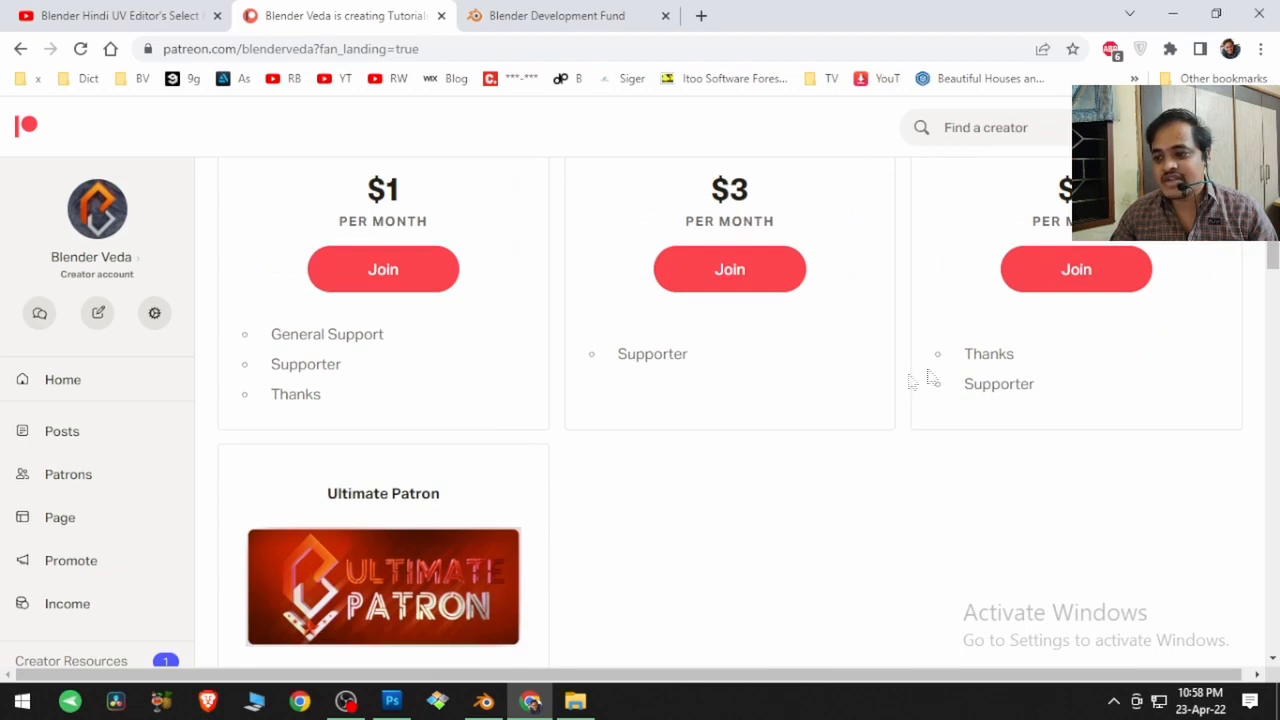
scroll(490, 548, "down", 1)
scroll(490, 545, "down", 1)
scroll(489, 540, "up", 3)
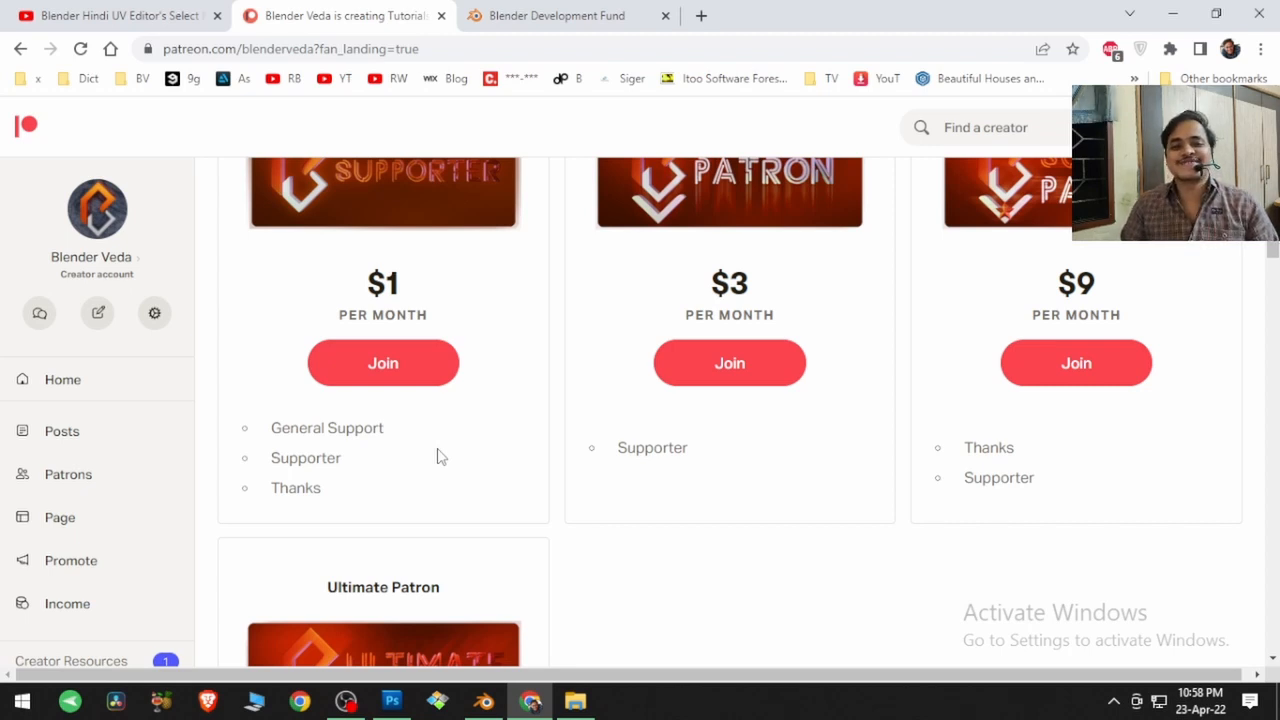
Step: Open the already loaded Blender Development Fund page and view its opening section
left_click(530, 18)
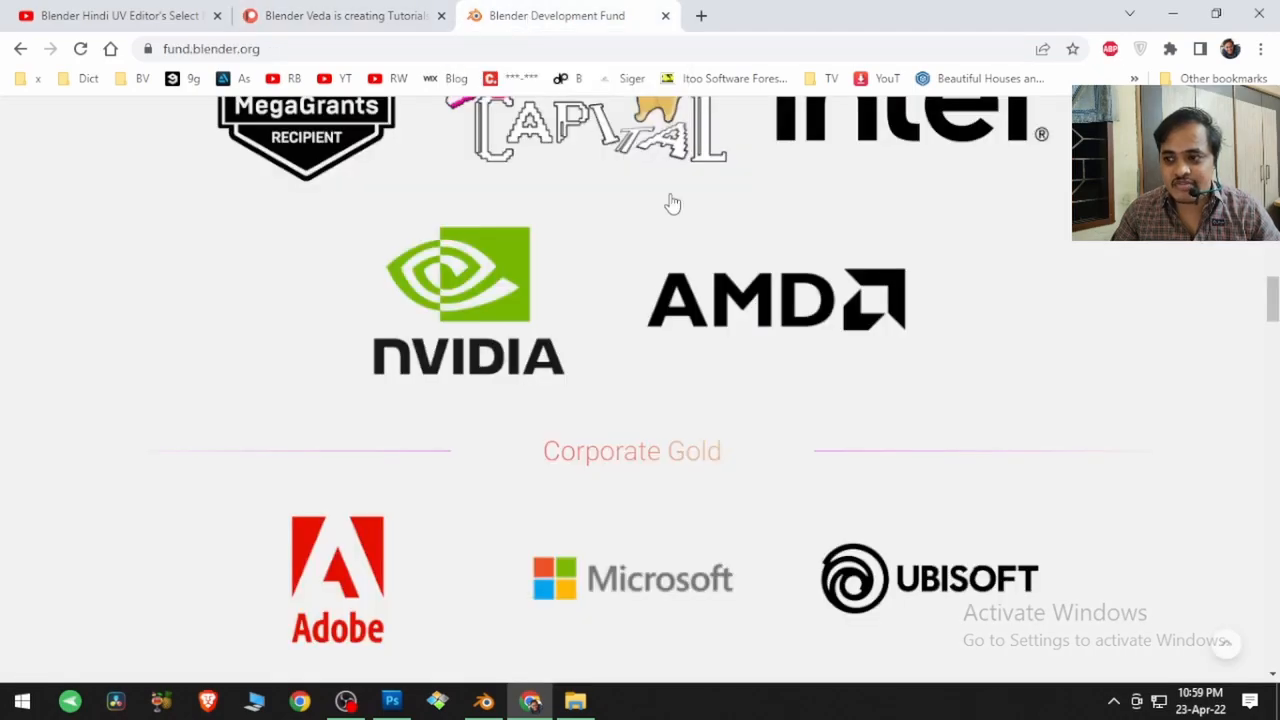
scroll(1020, 314, "up", 9)
scroll(1020, 314, "up", 10)
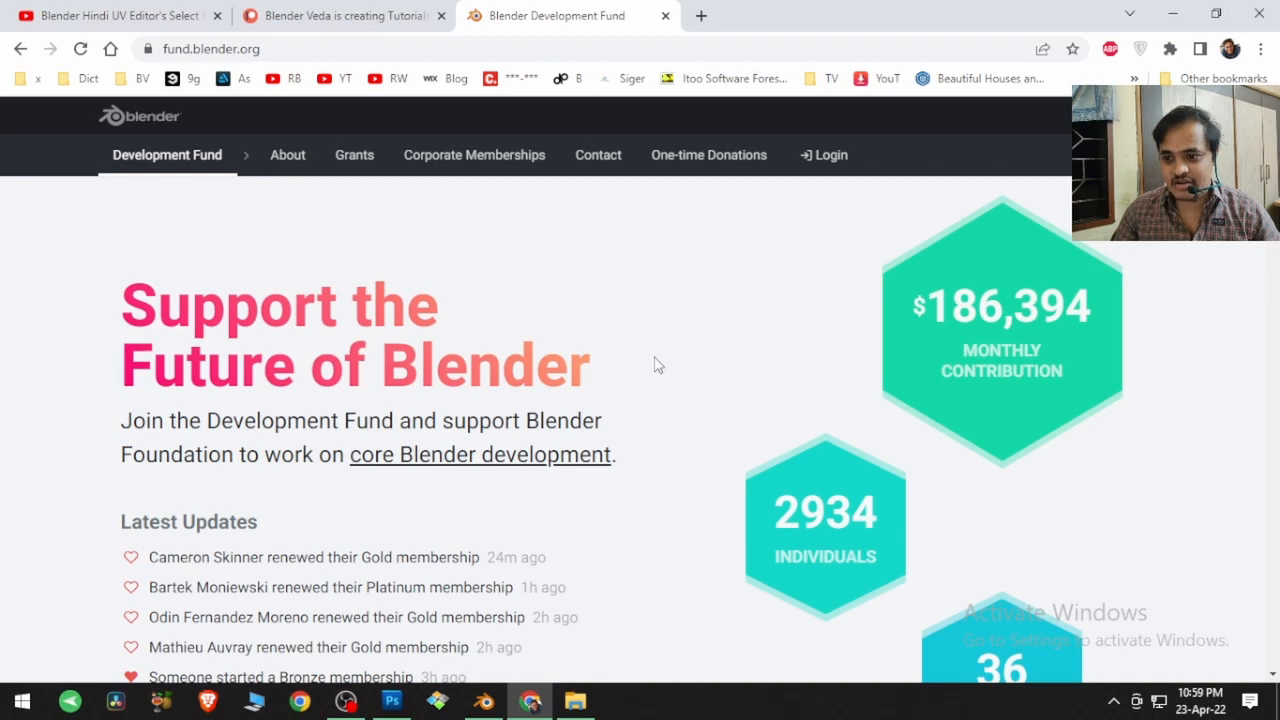
Step: Search Google for "blender", open blender.org from the results, and go to the Development Fund page
left_click(110, 48)
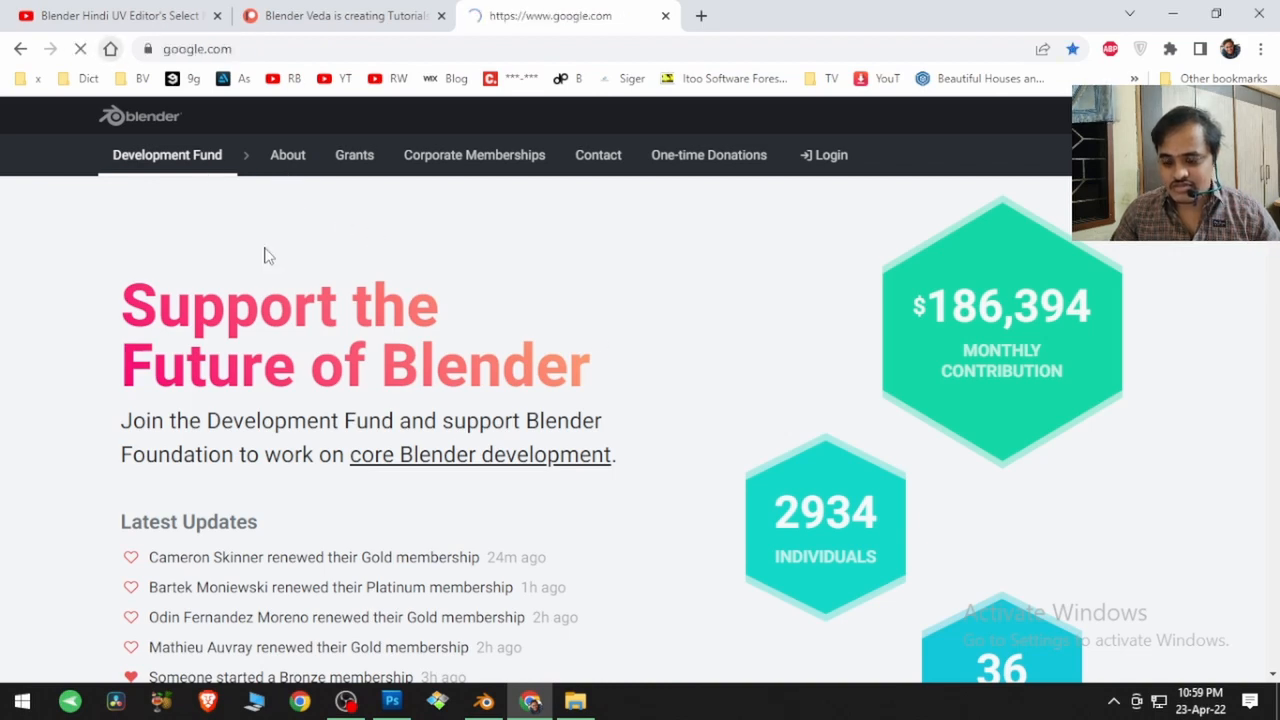
left_click(531, 323)
type("blender")
key("Return")
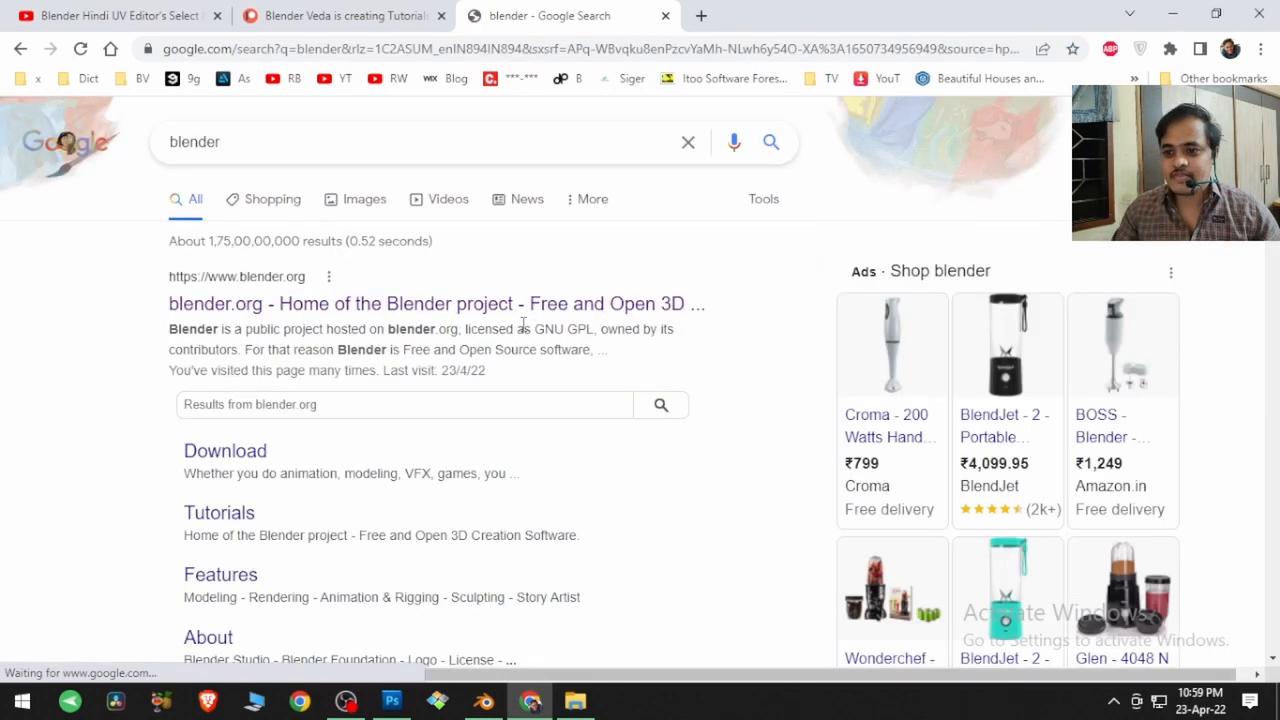
left_click(520, 305)
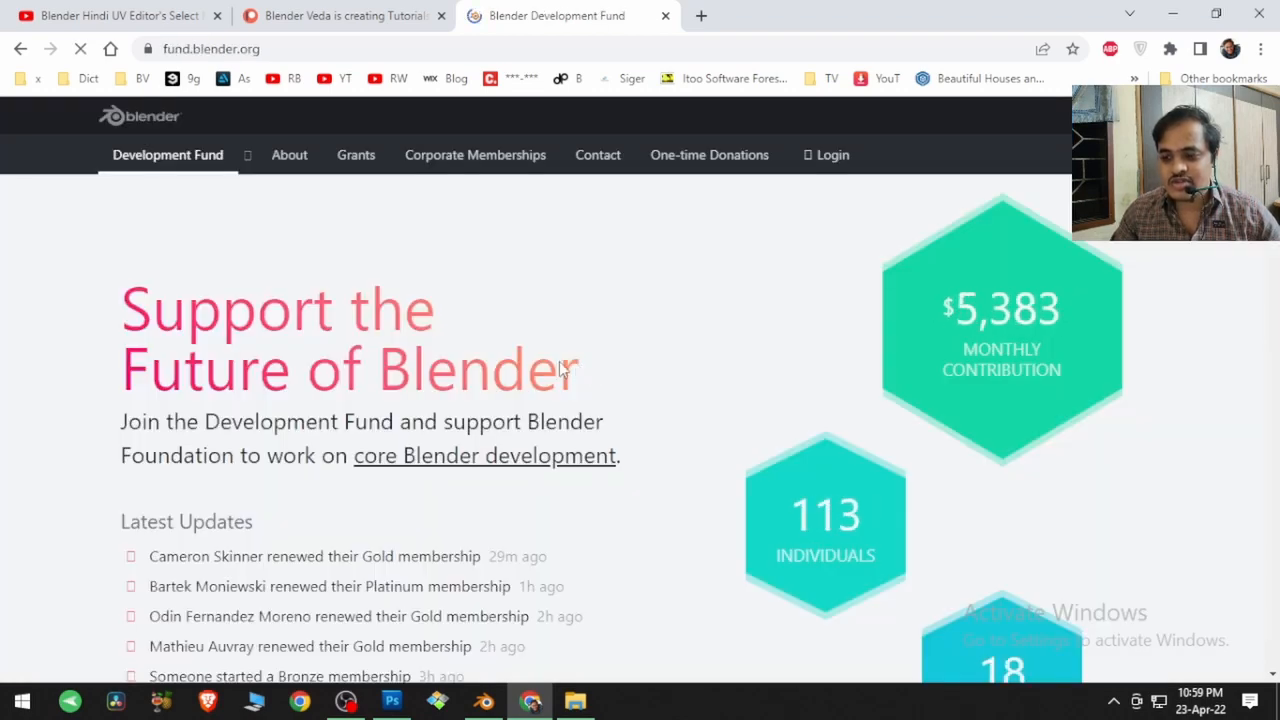
Step: Examine the Development Fund's membership levels and the credits listing its corporate and individual sponsors
scroll(559, 370, "down", 3)
scroll(559, 370, "down", 8)
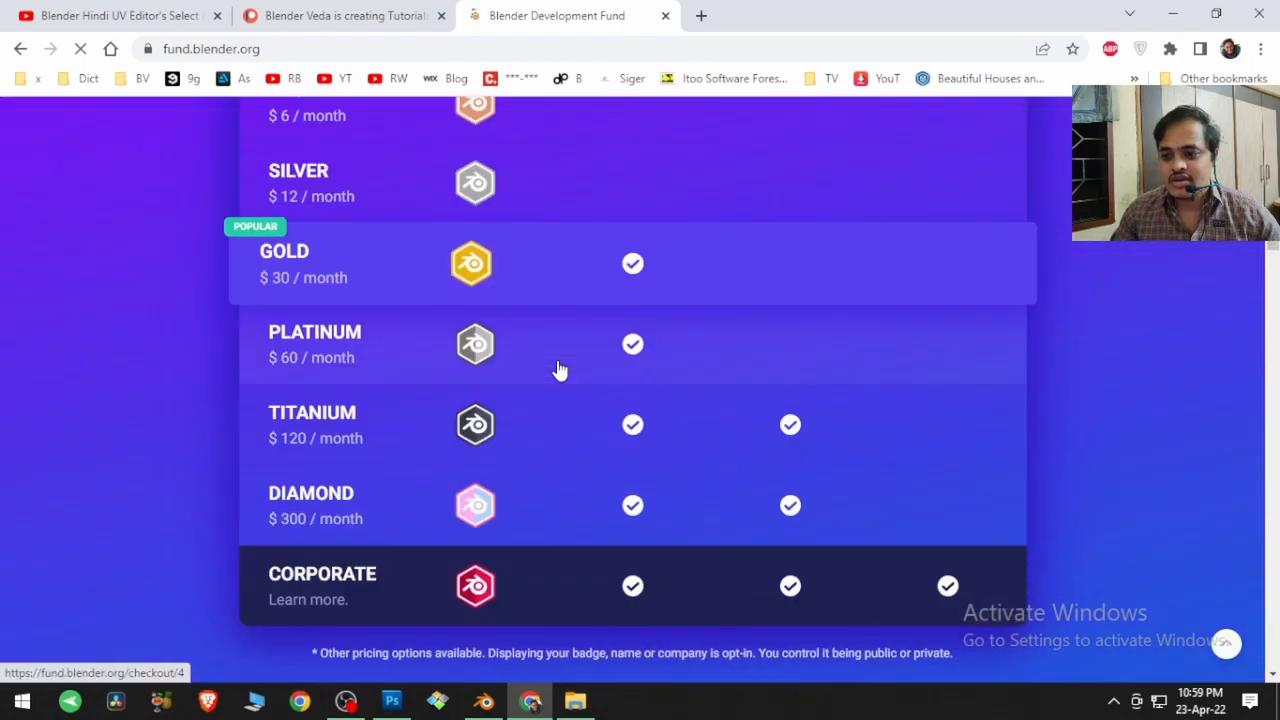
scroll(559, 370, "up", 1)
scroll(559, 370, "down", 9)
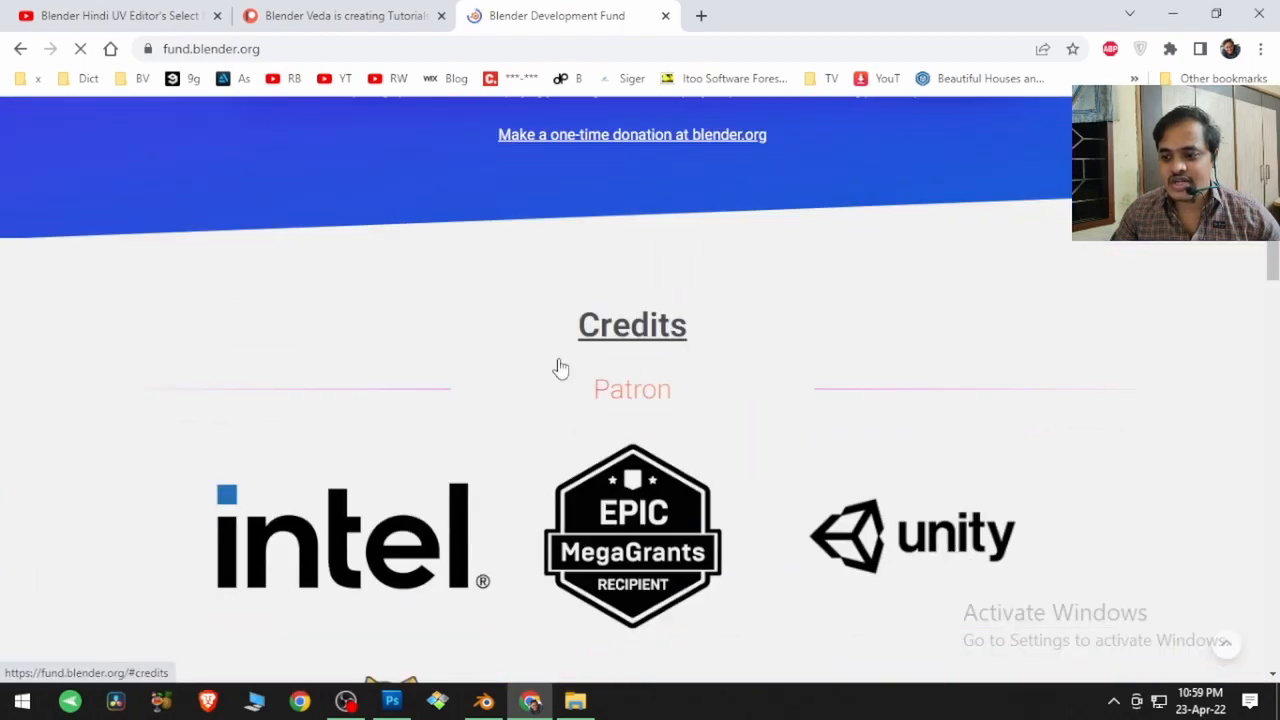
scroll(559, 366, "down", 9)
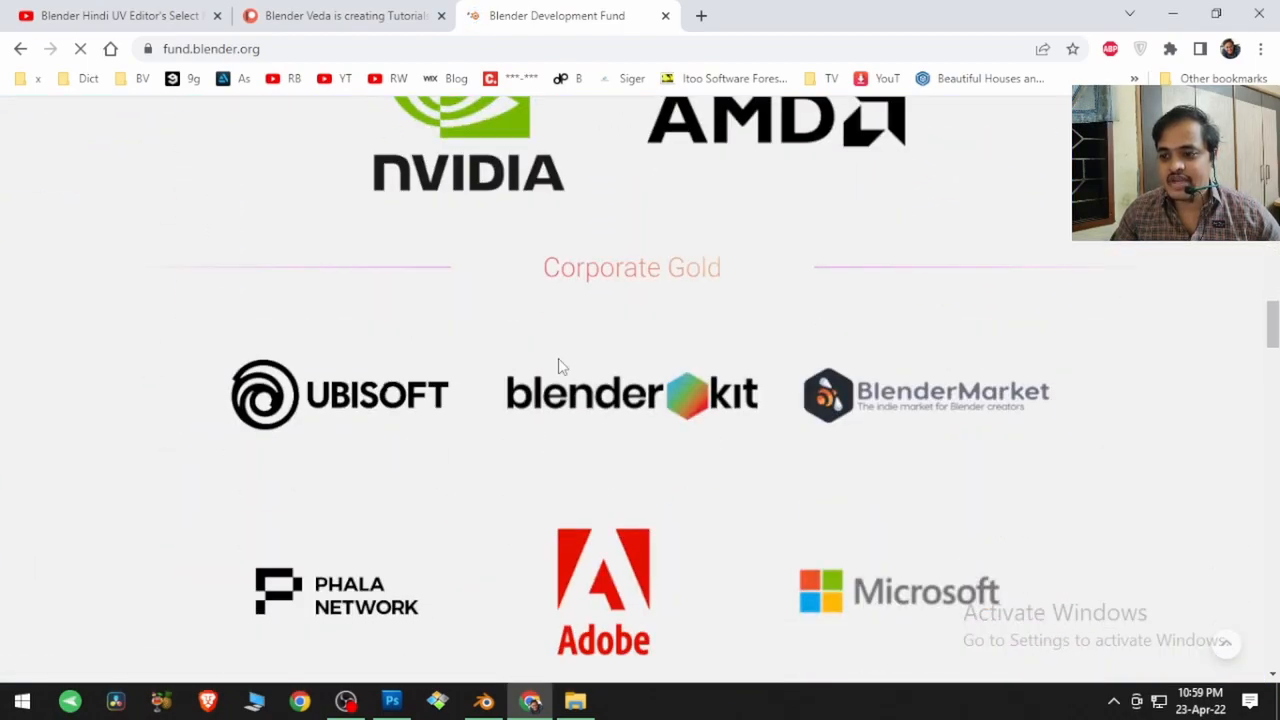
scroll(558, 366, "down", 7)
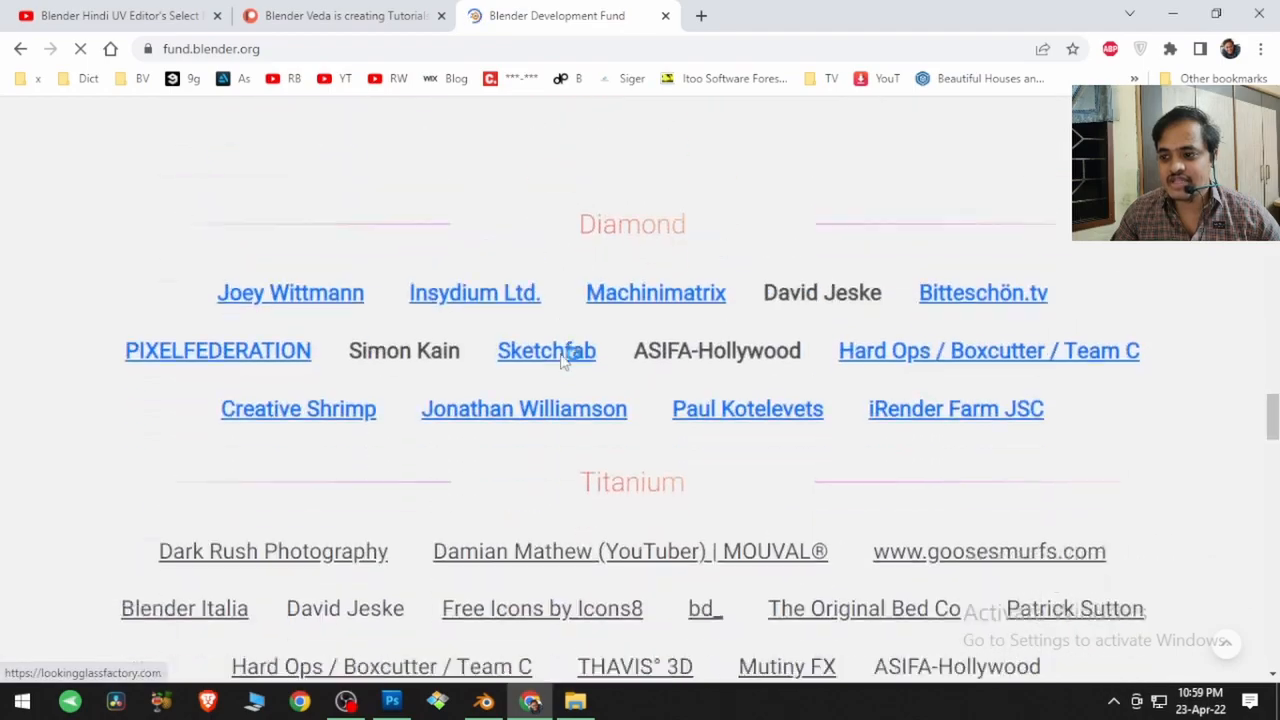
scroll(560, 362, "up", 6)
scroll(561, 362, "up", 10)
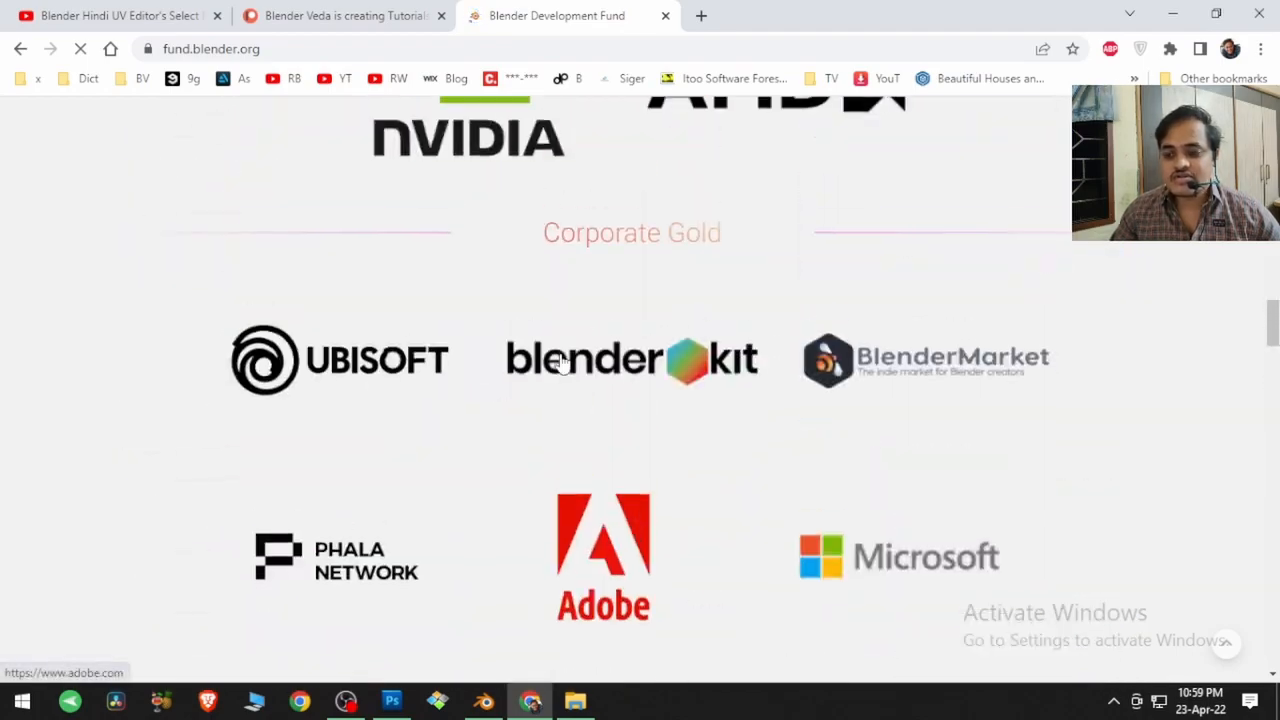
scroll(561, 362, "up", 4)
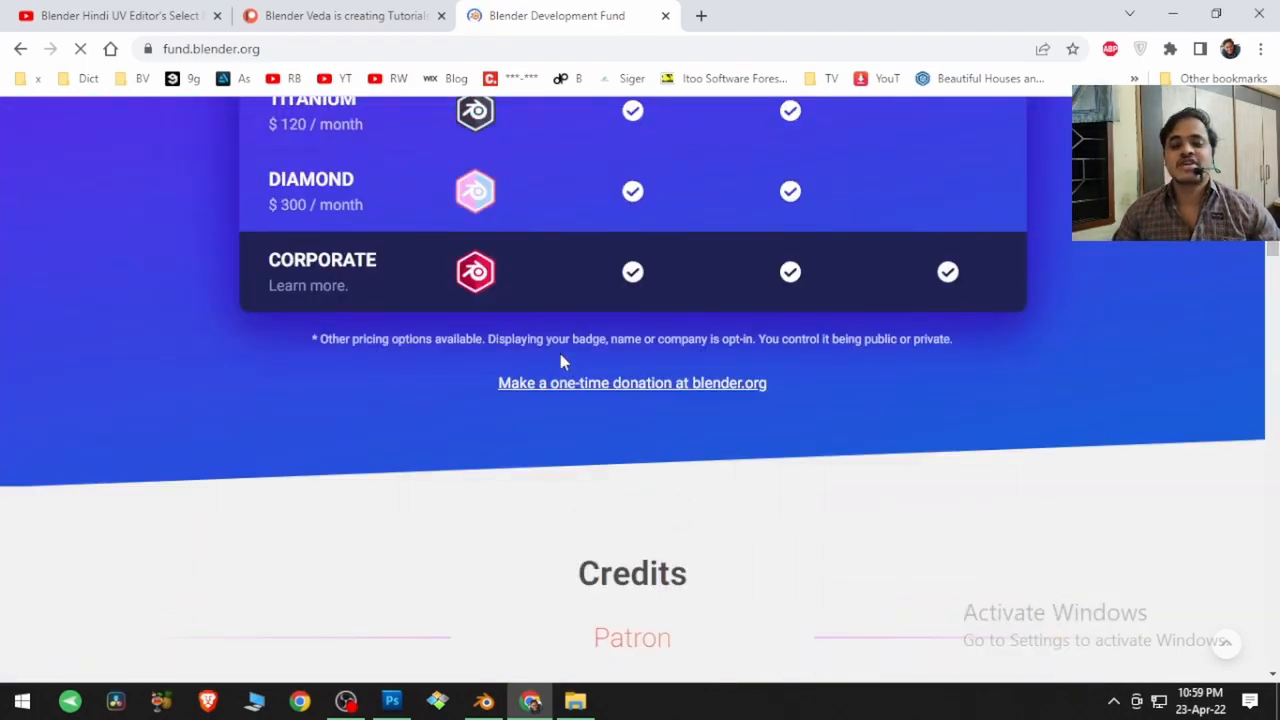